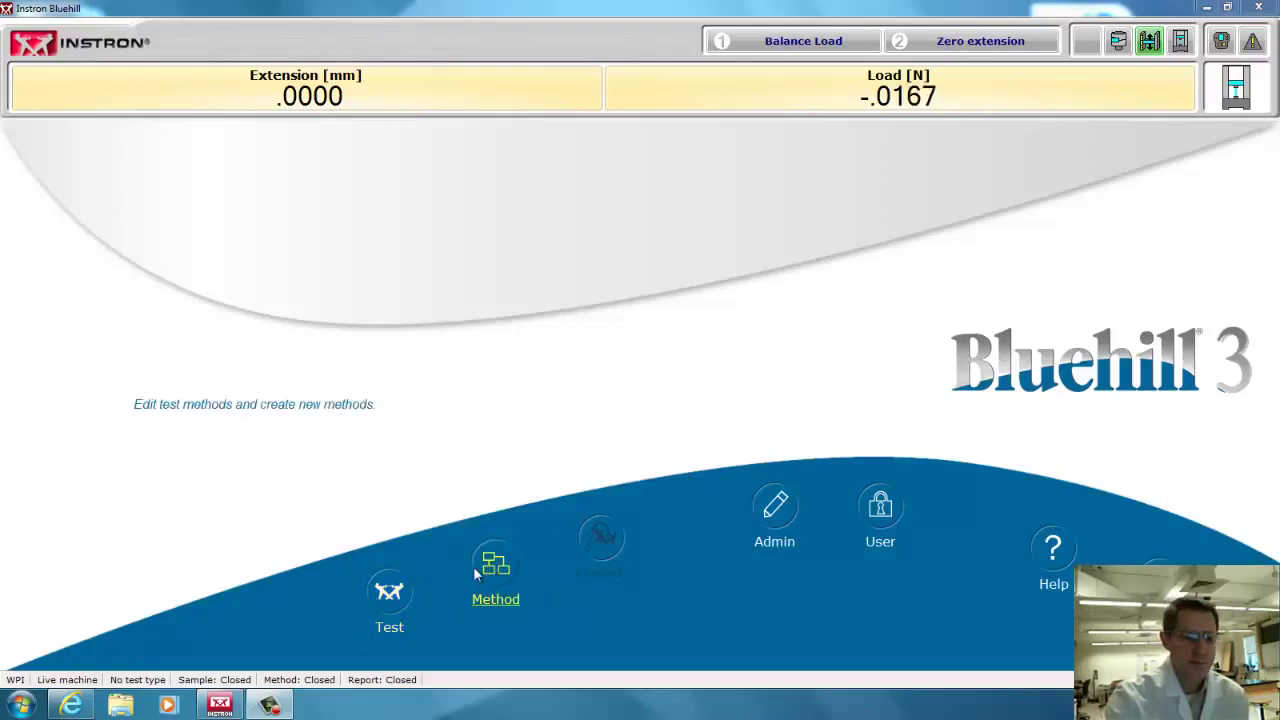
Start a new sample using the Tension Example method from the Bluehill examples folder.
{"action": "left_click", "coordinate": [389, 592]}
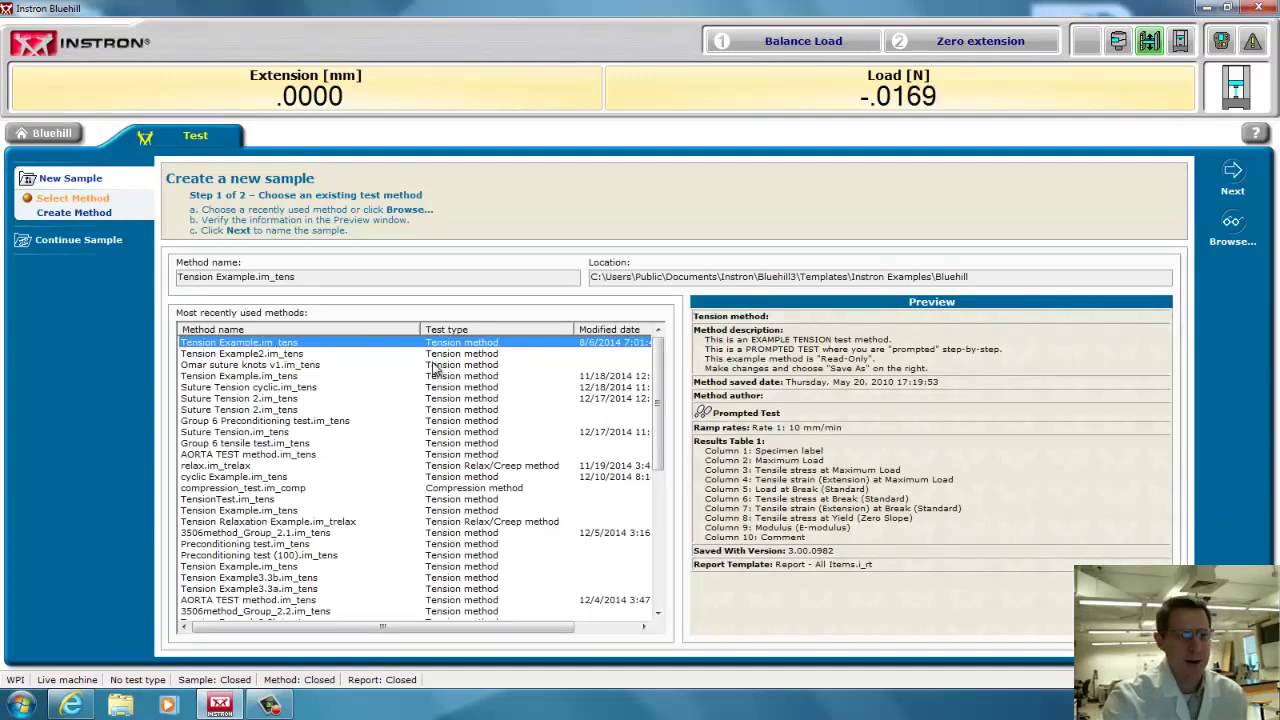
{"action": "left_click", "coordinate": [1233, 222]}
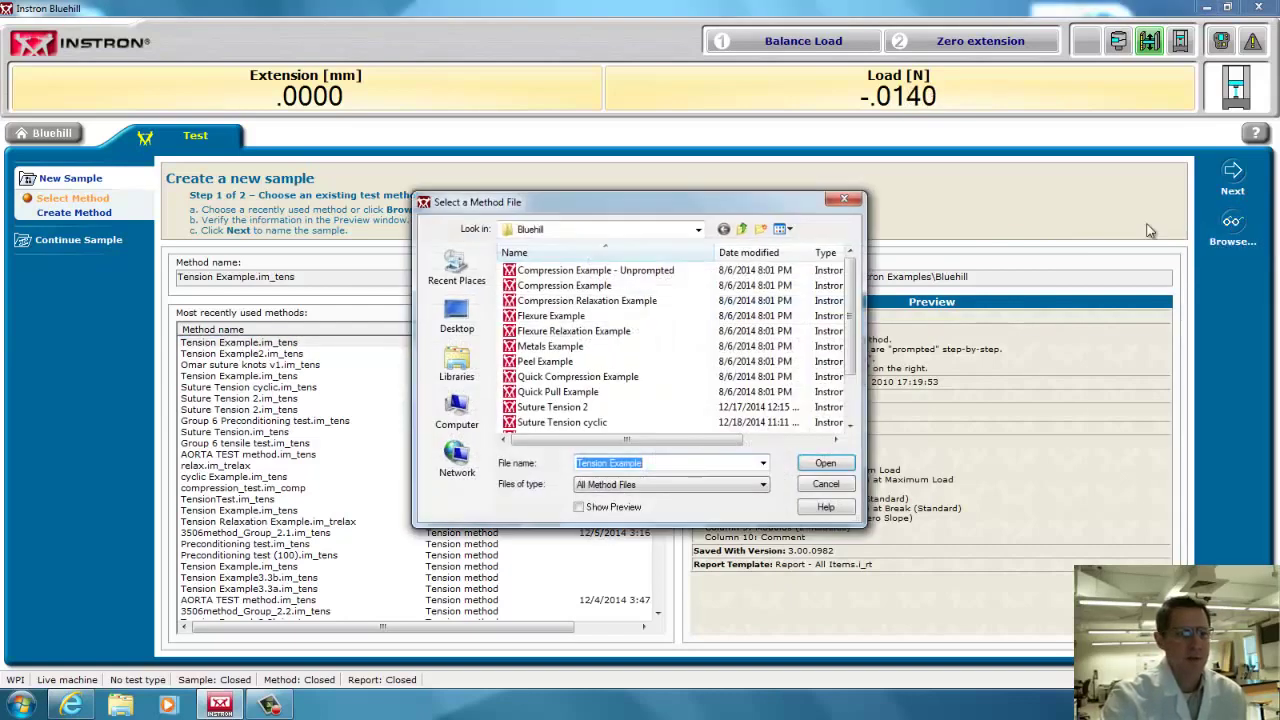
{"action": "left_click", "coordinate": [697, 229]}
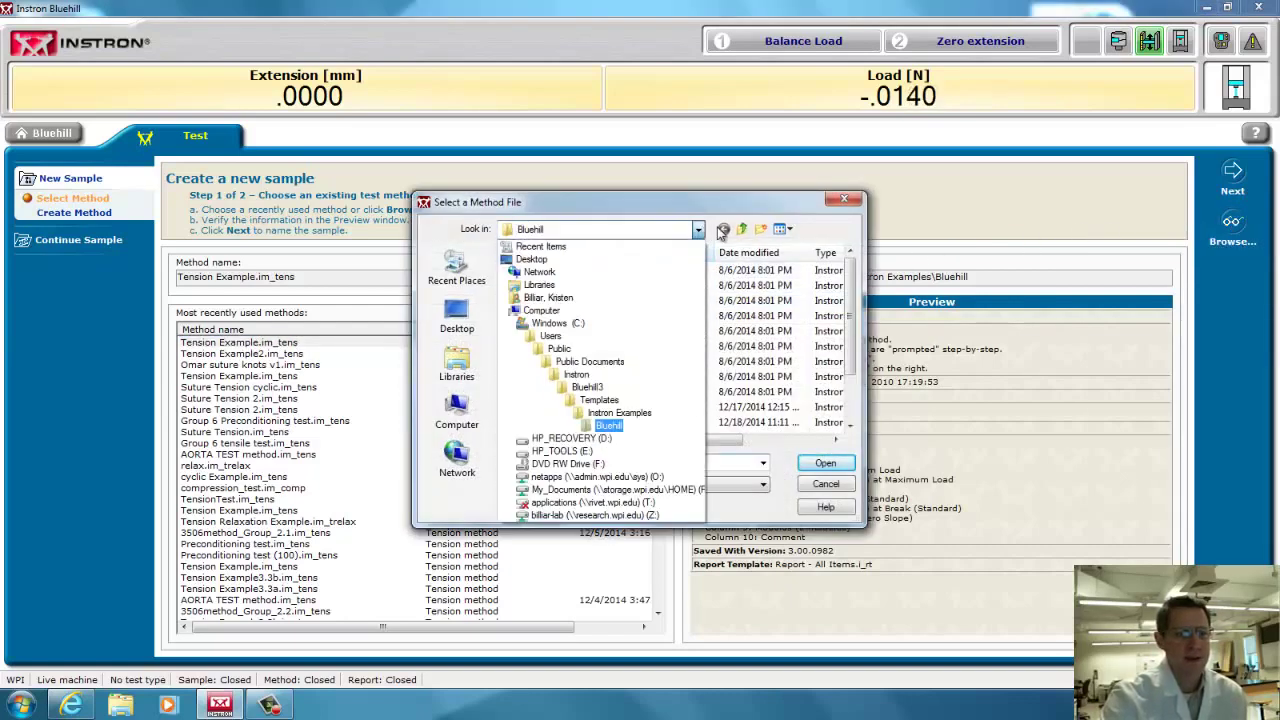
{"action": "left_click", "coordinate": [612, 427]}
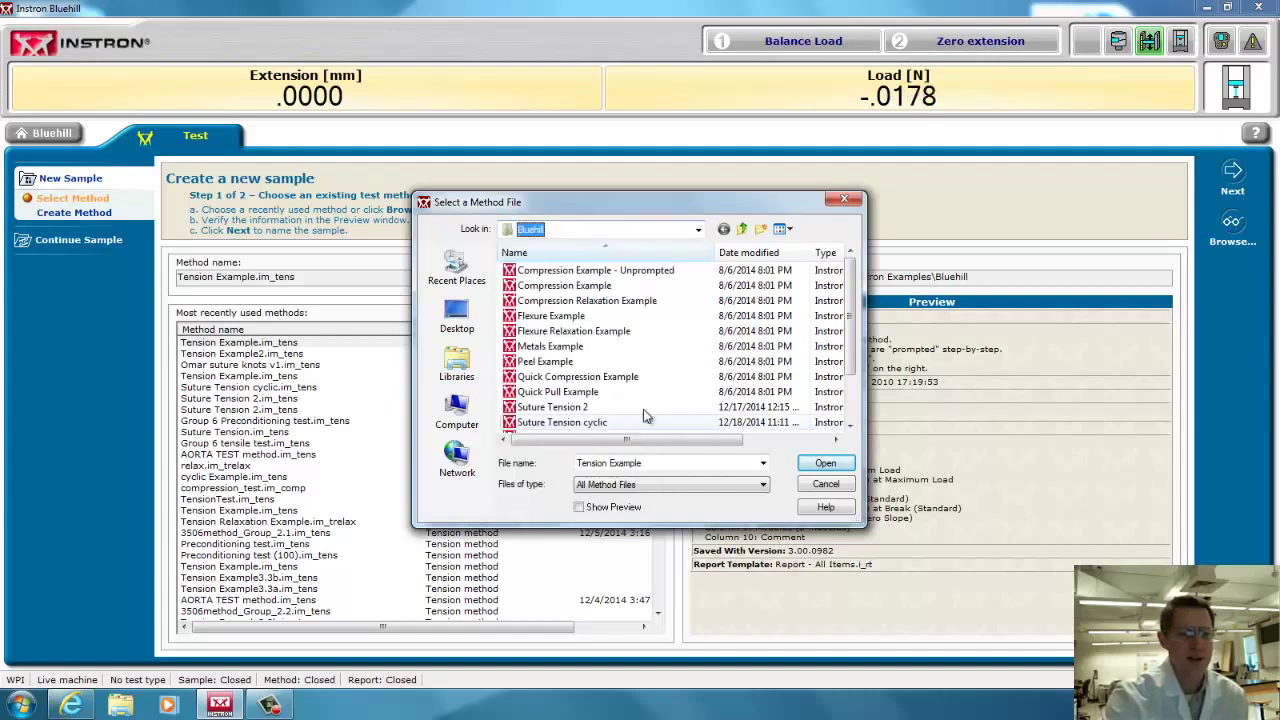
{"action": "left_click", "coordinate": [623, 346]}
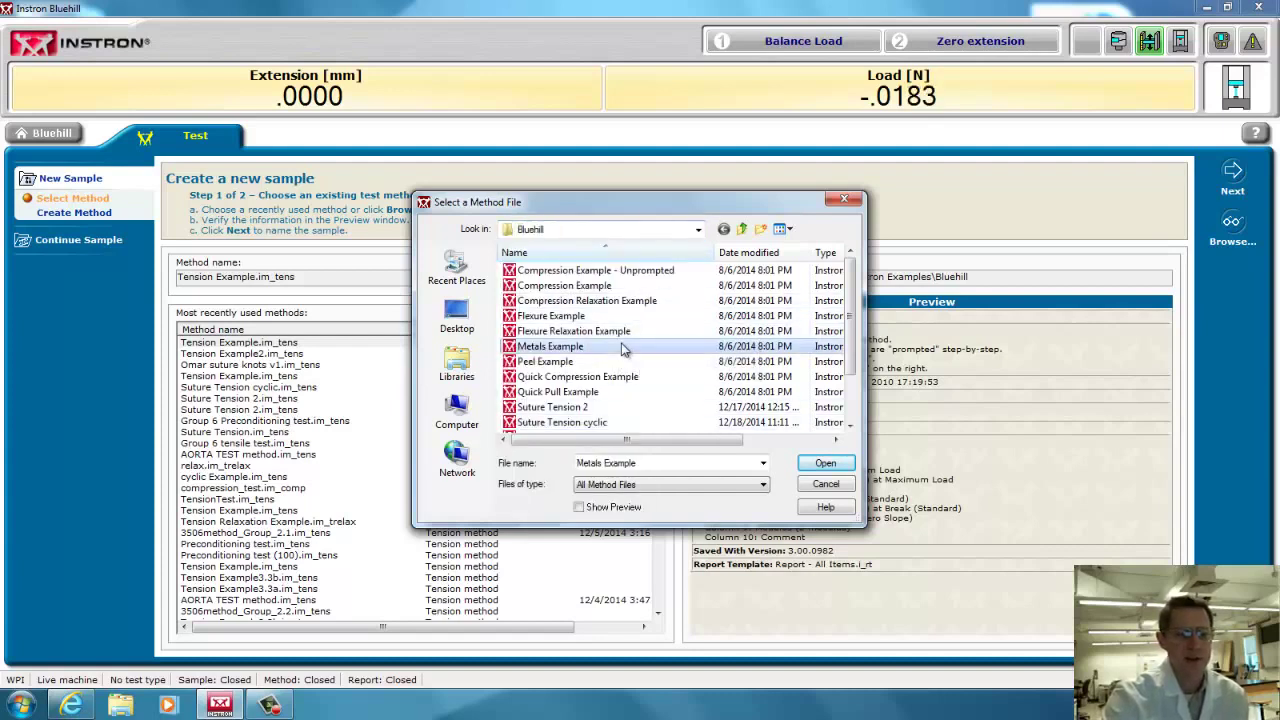
{"action": "scroll", "coordinate": [622, 348], "scroll_direction": "down", "scroll_amount": 2}
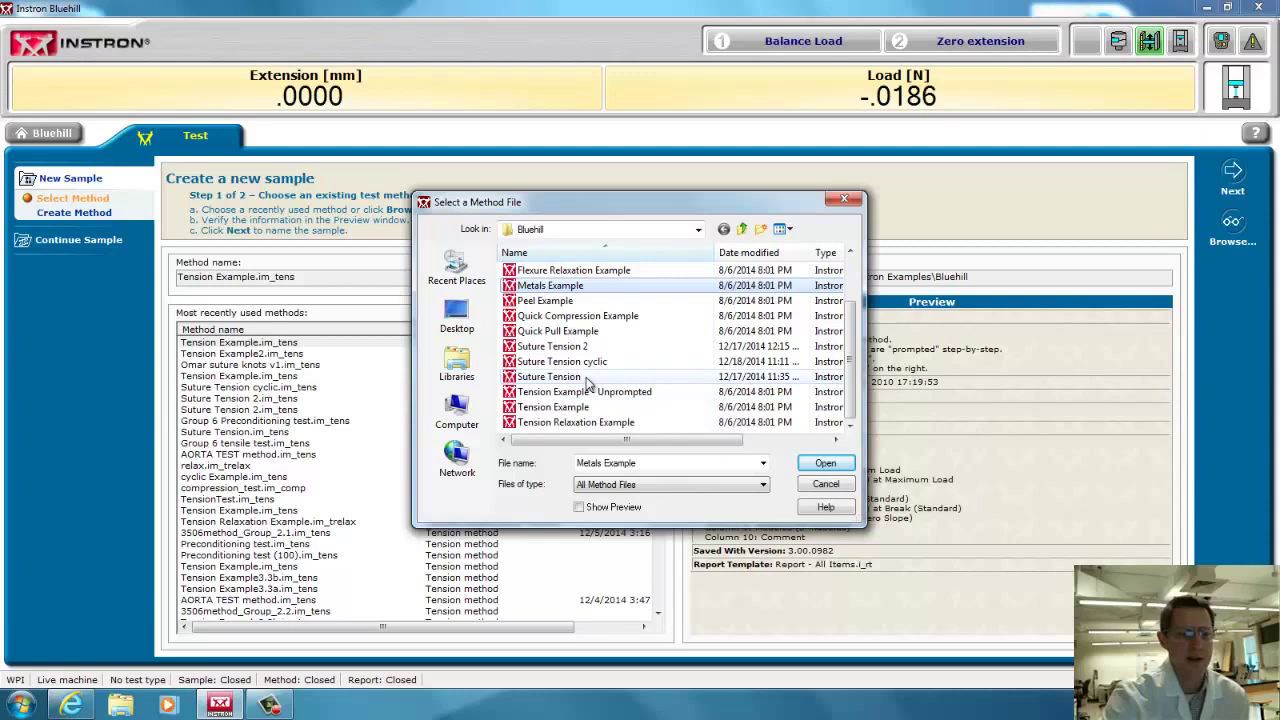
{"action": "left_click", "coordinate": [597, 407]}
{"action": "left_click", "coordinate": [825, 463]}
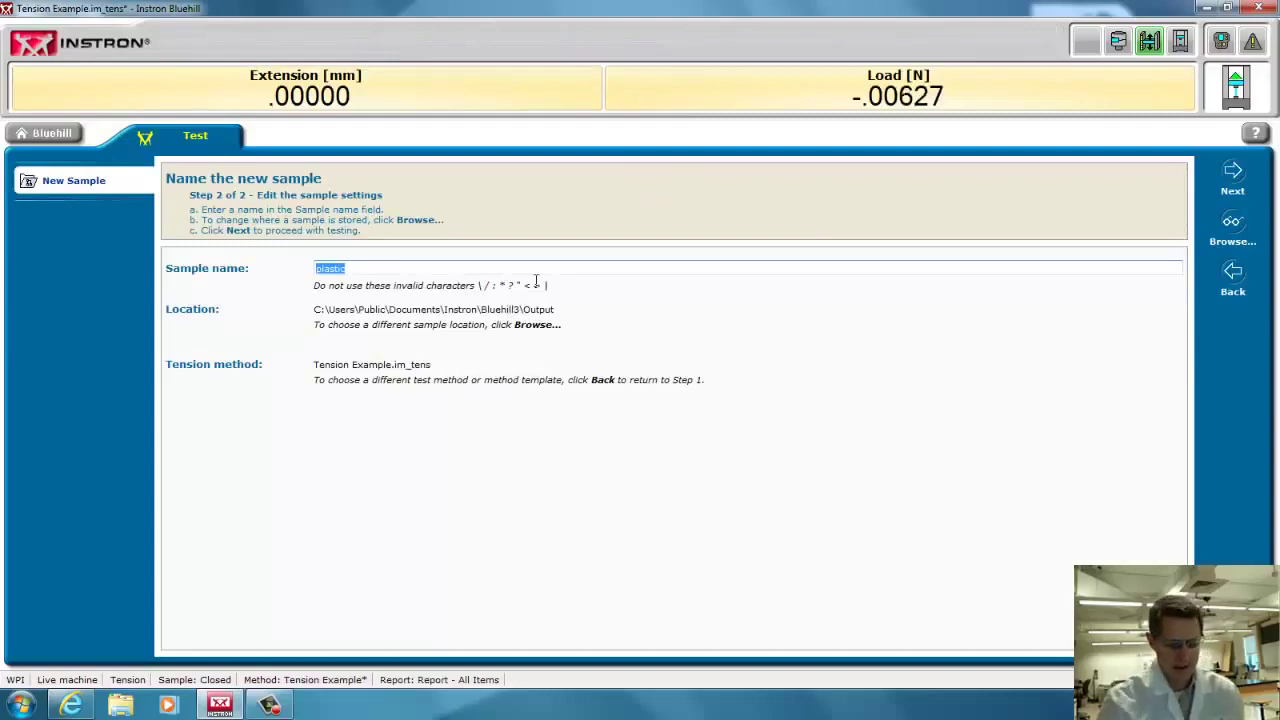
Name the sample 'leather' and continue to the test workspace.
{"action": "type", "text": "leather"}
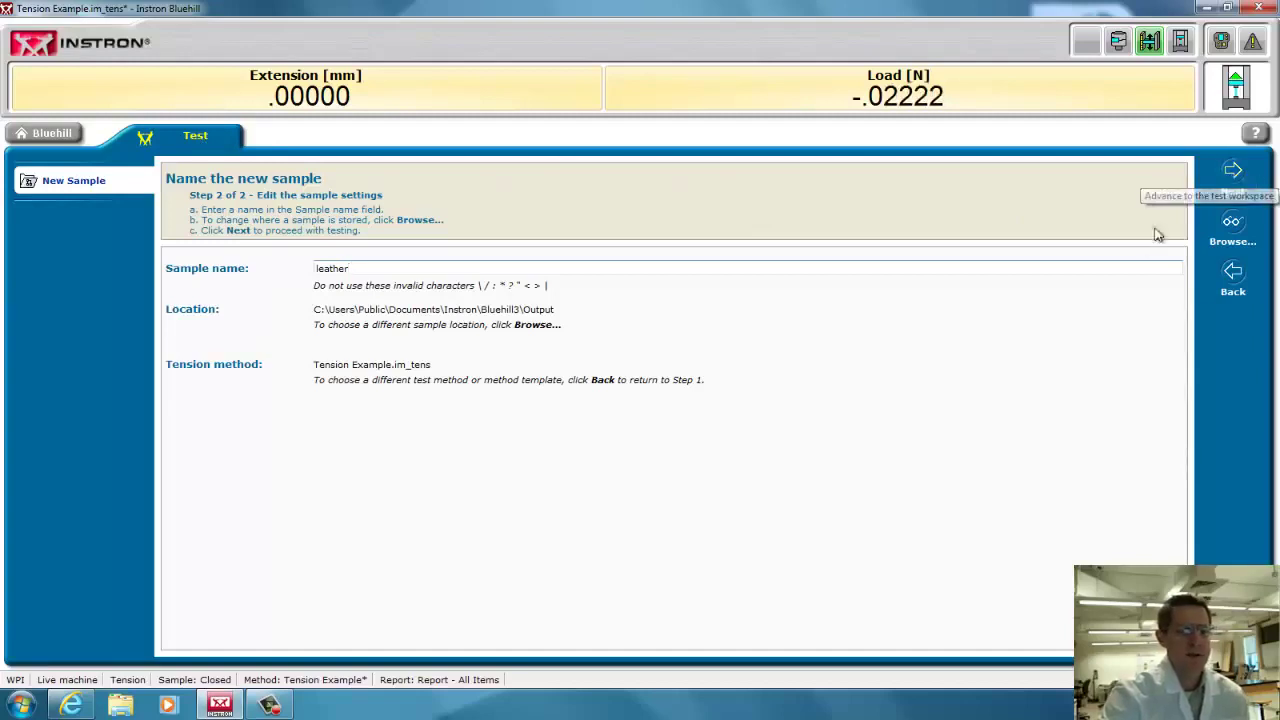
{"action": "left_click", "coordinate": [1245, 184]}
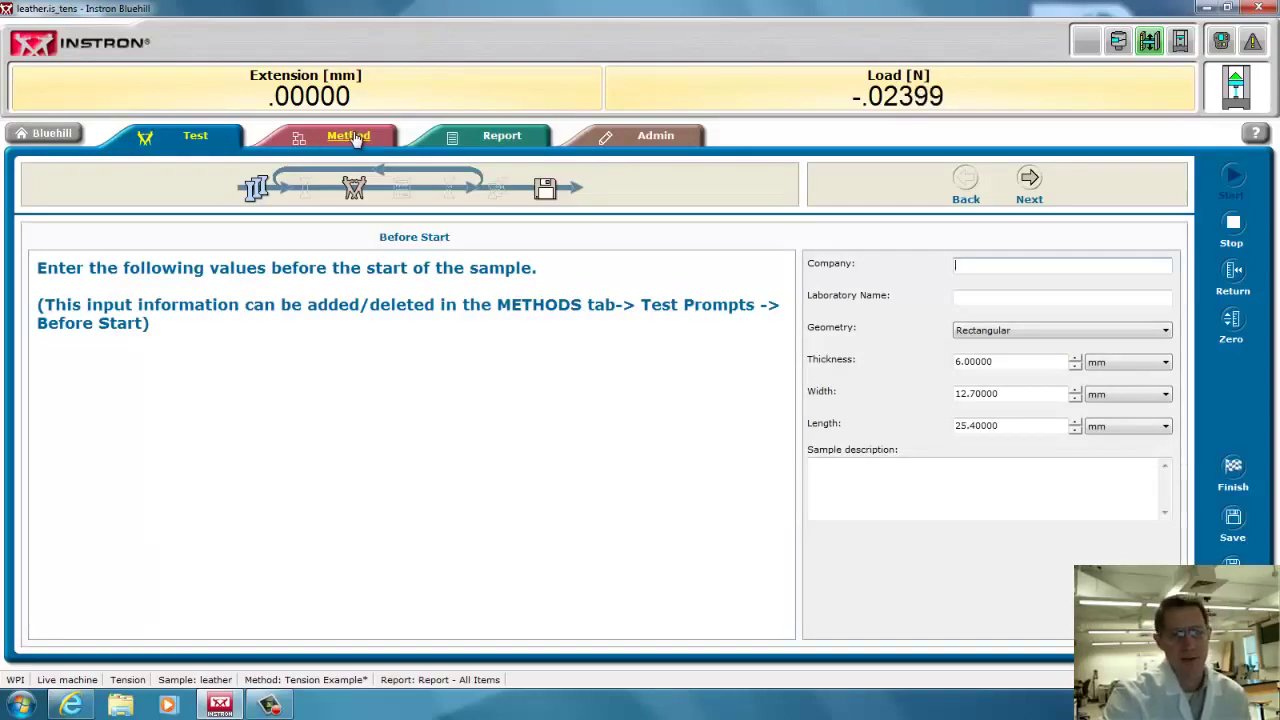
Set the method's system of units to Metric on the General page.
{"action": "left_click", "coordinate": [352, 137]}
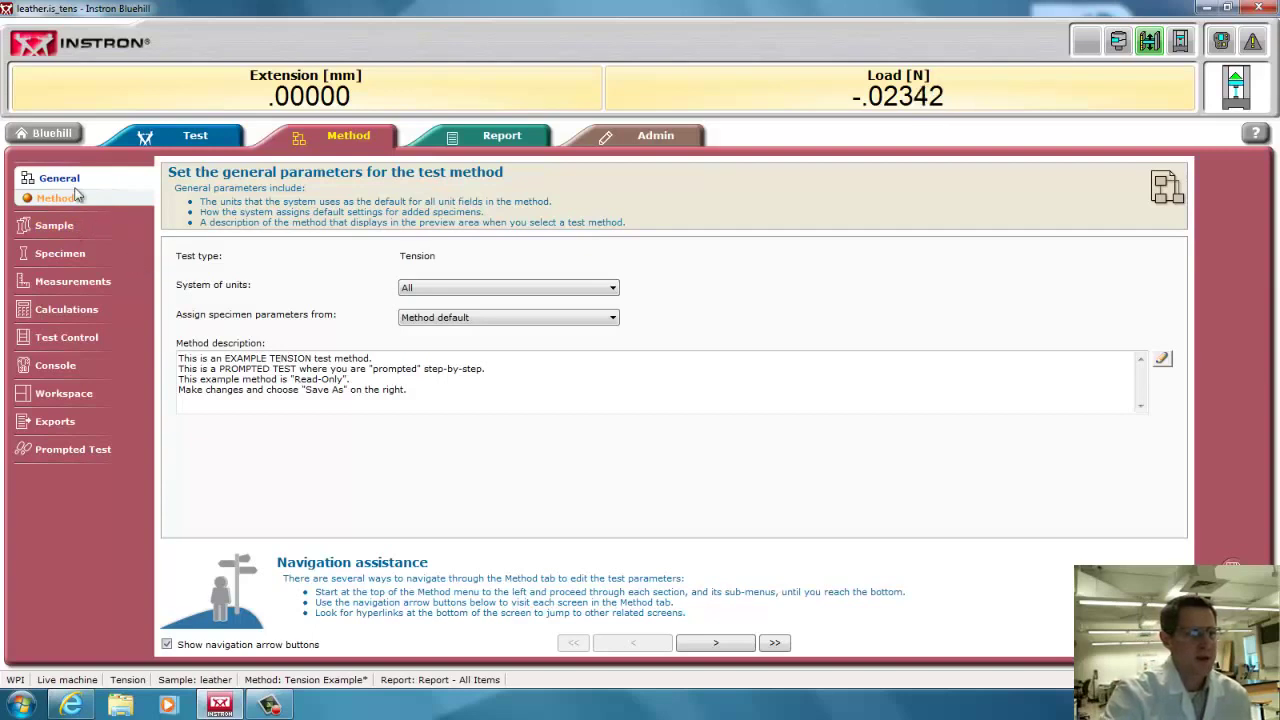
{"action": "left_click", "coordinate": [432, 291]}
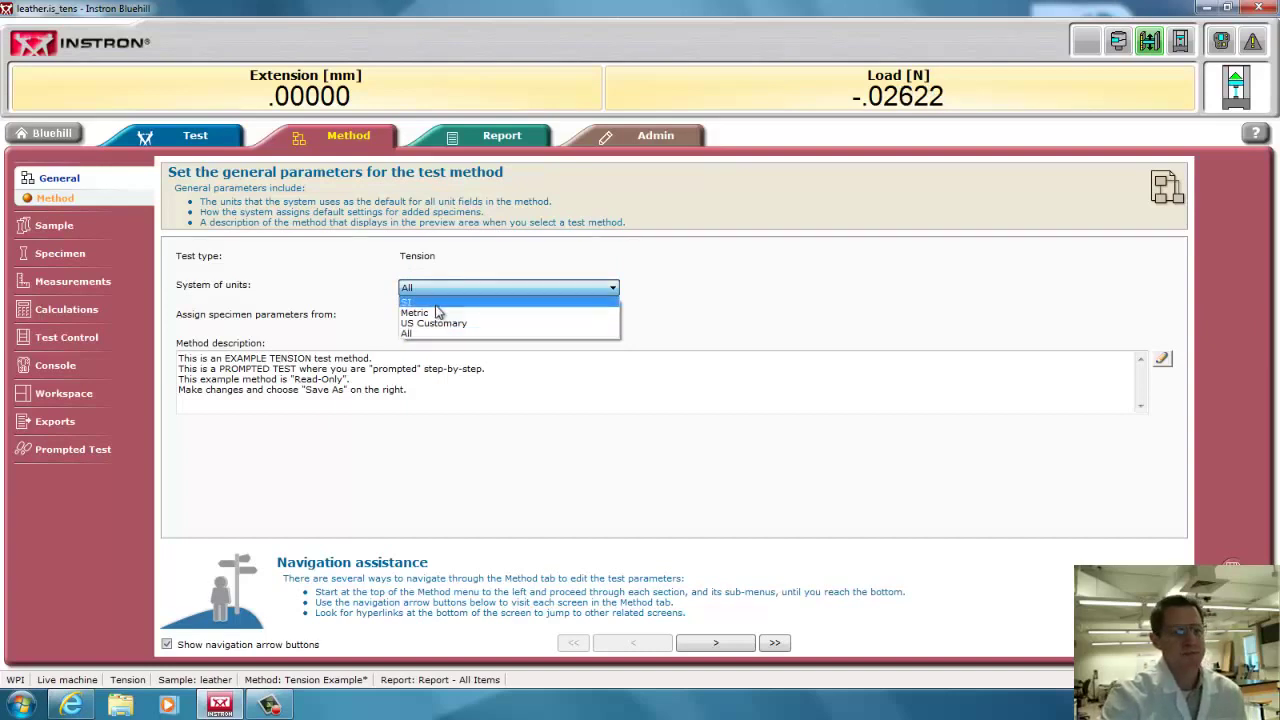
{"action": "left_click", "coordinate": [437, 313]}
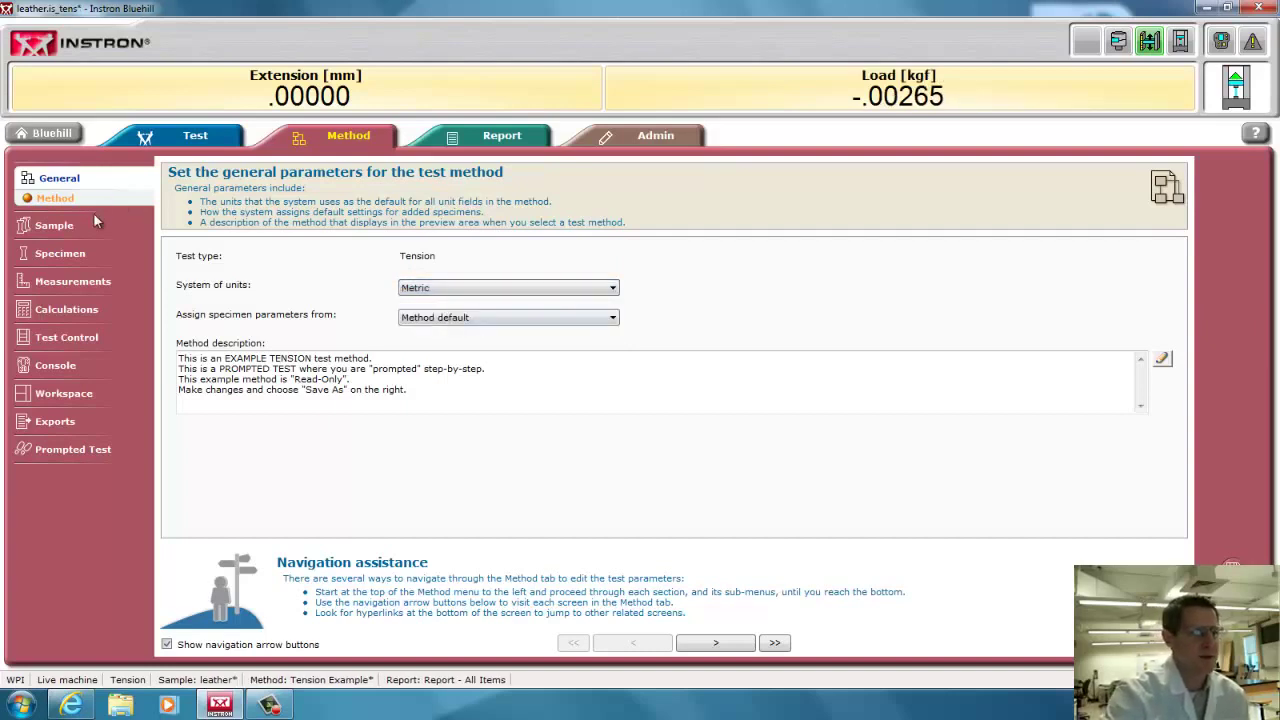
View Specimen properties, keeping Rectangular geometry with 12.7 × 6 × 25.4 mm dimensions.
{"action": "left_click", "coordinate": [55, 227]}
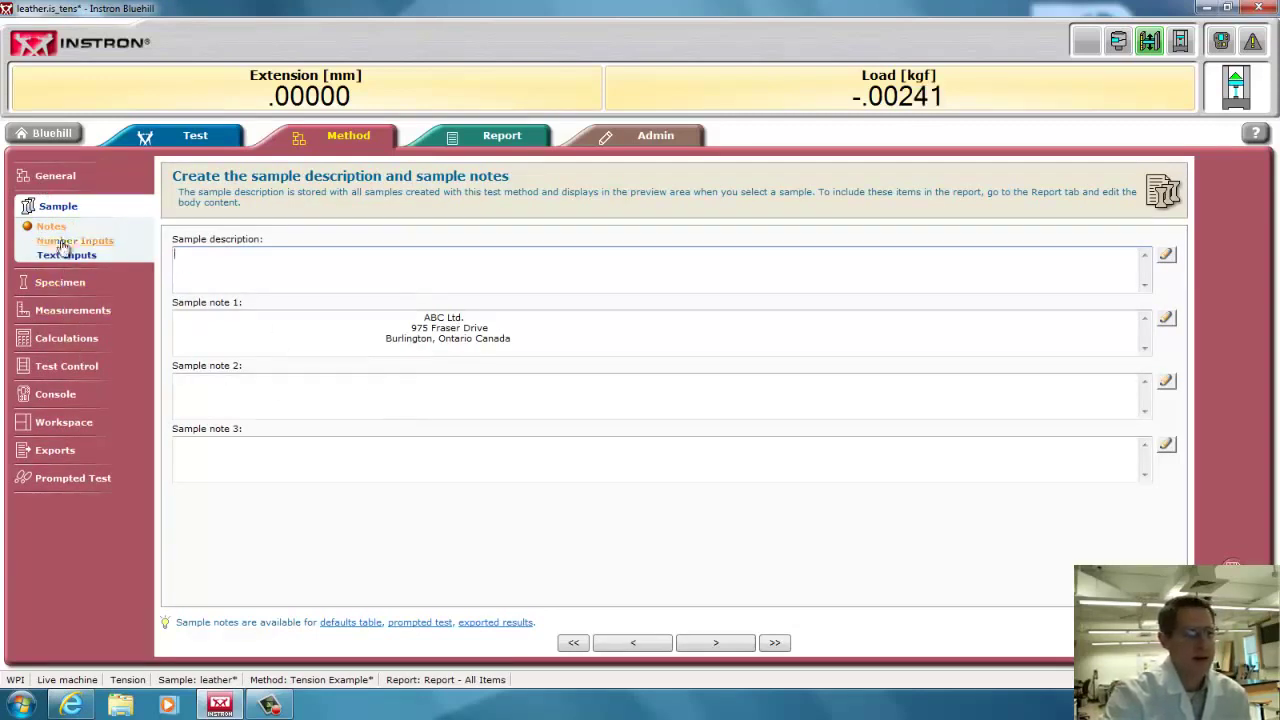
{"action": "left_click", "coordinate": [70, 286]}
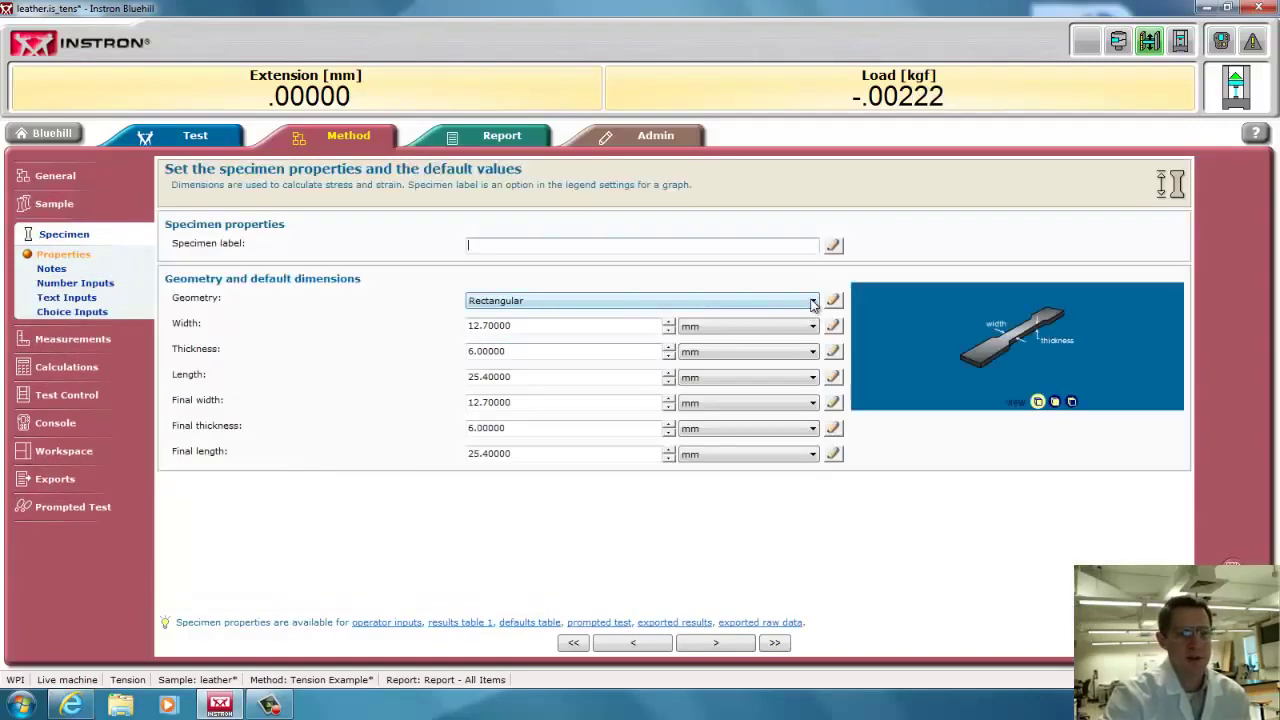
{"action": "left_click", "coordinate": [813, 300]}
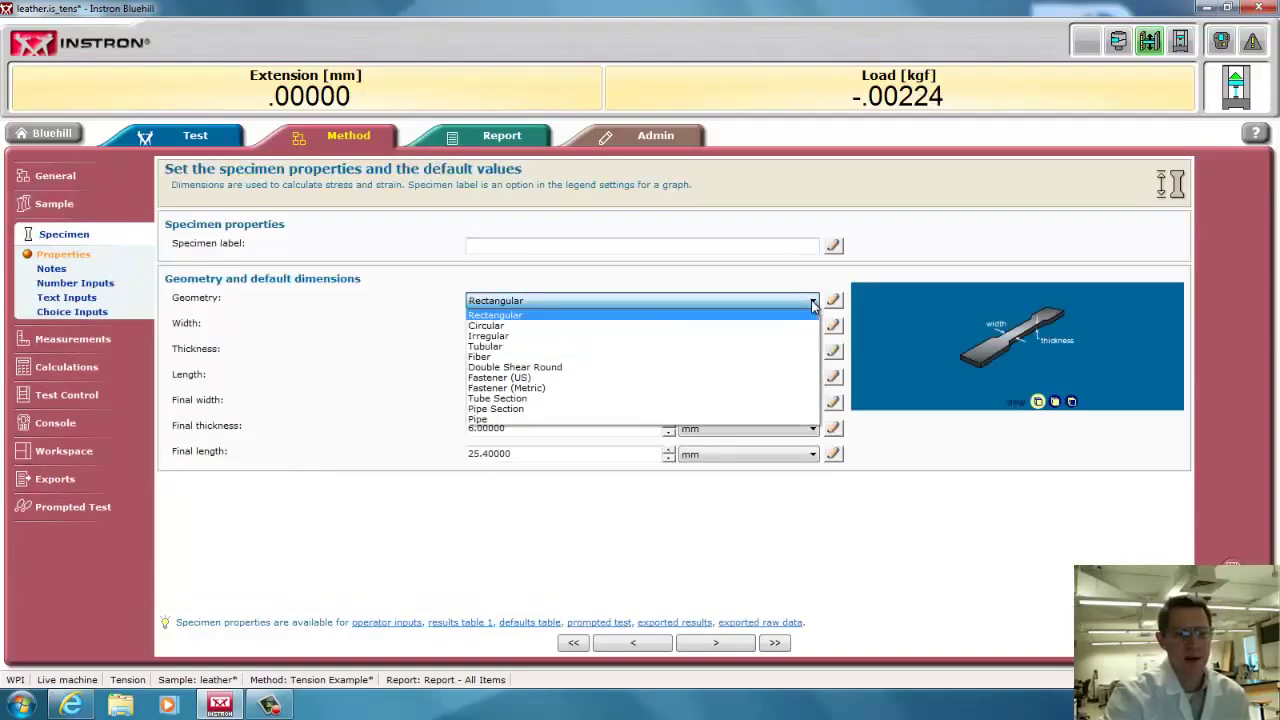
{"action": "left_click", "coordinate": [622, 311]}
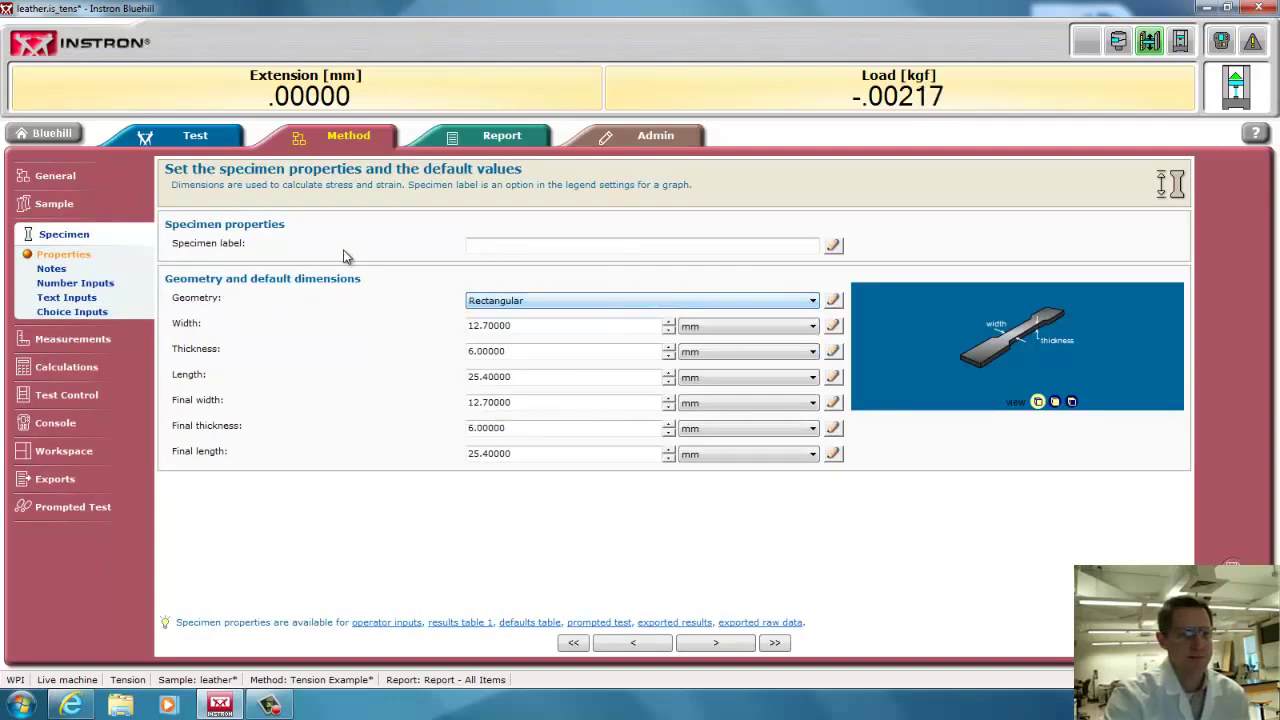
{"action": "left_click", "coordinate": [657, 248]}
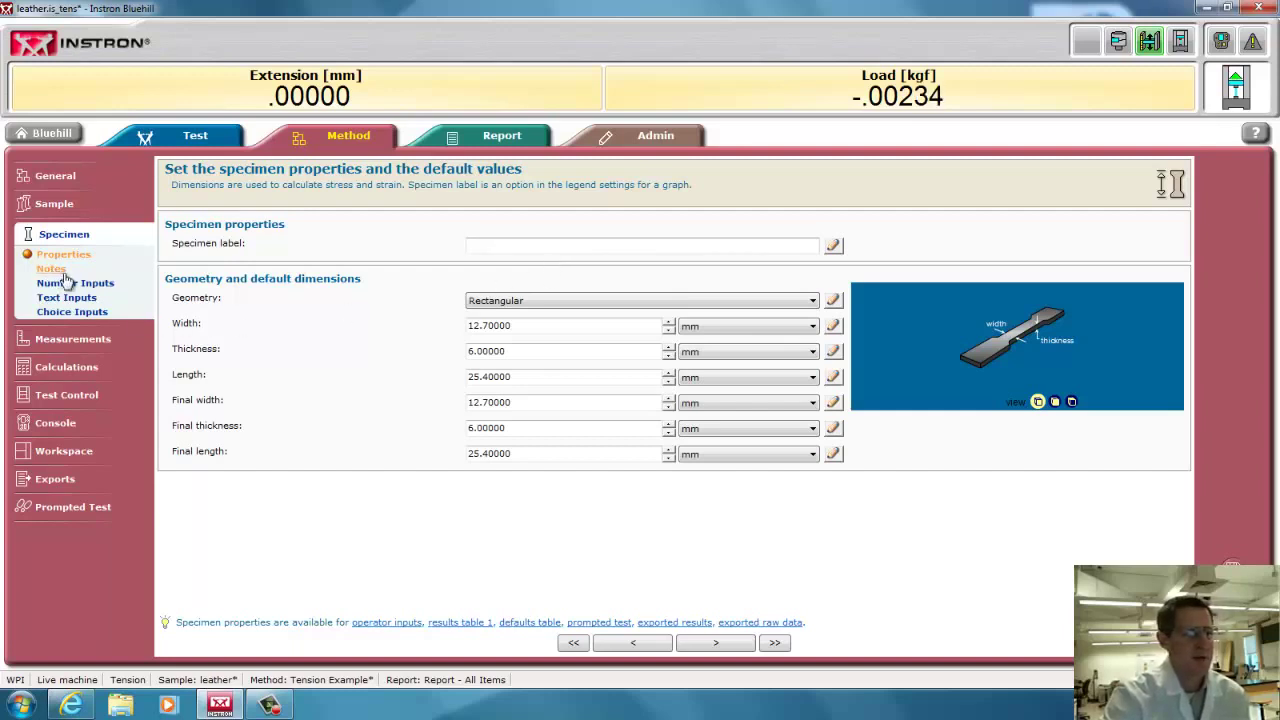
Review the Tensile strain (Extension) measurement and the Maximum Load, Break, Modulus and Yield calculations.
{"action": "left_click", "coordinate": [104, 340]}
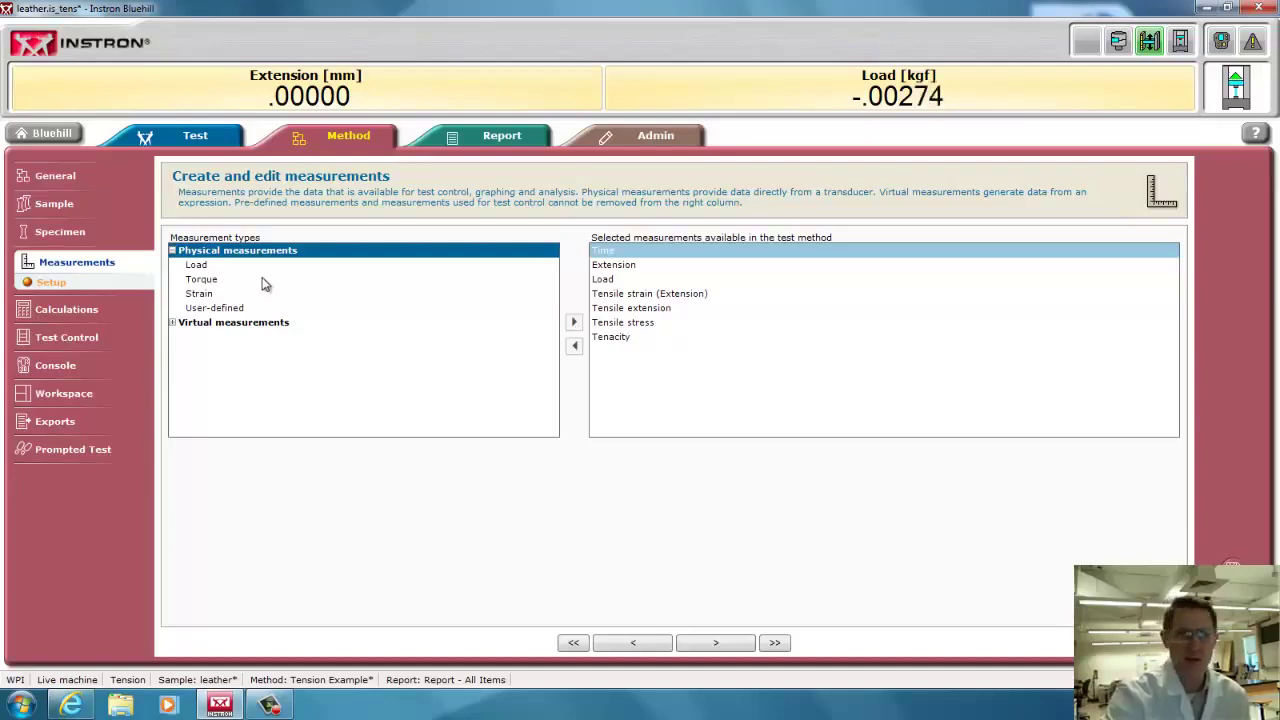
{"action": "left_click", "coordinate": [609, 296]}
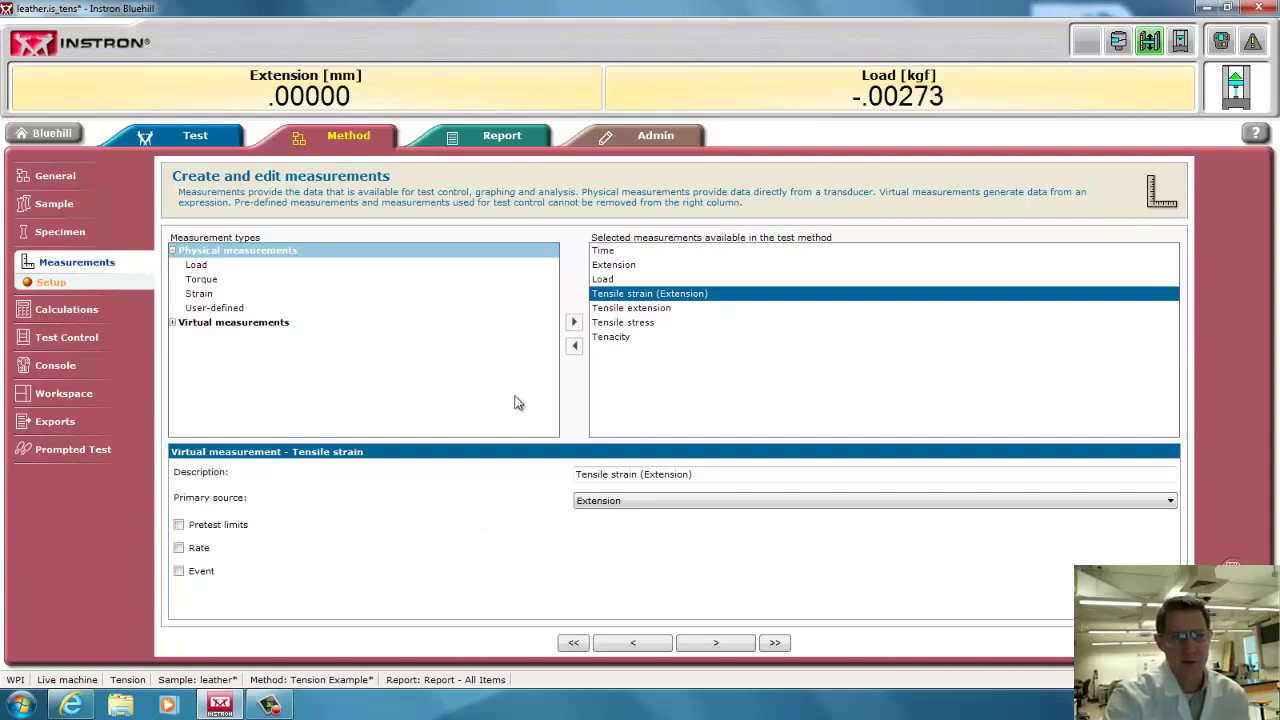
{"action": "left_click", "coordinate": [67, 310]}
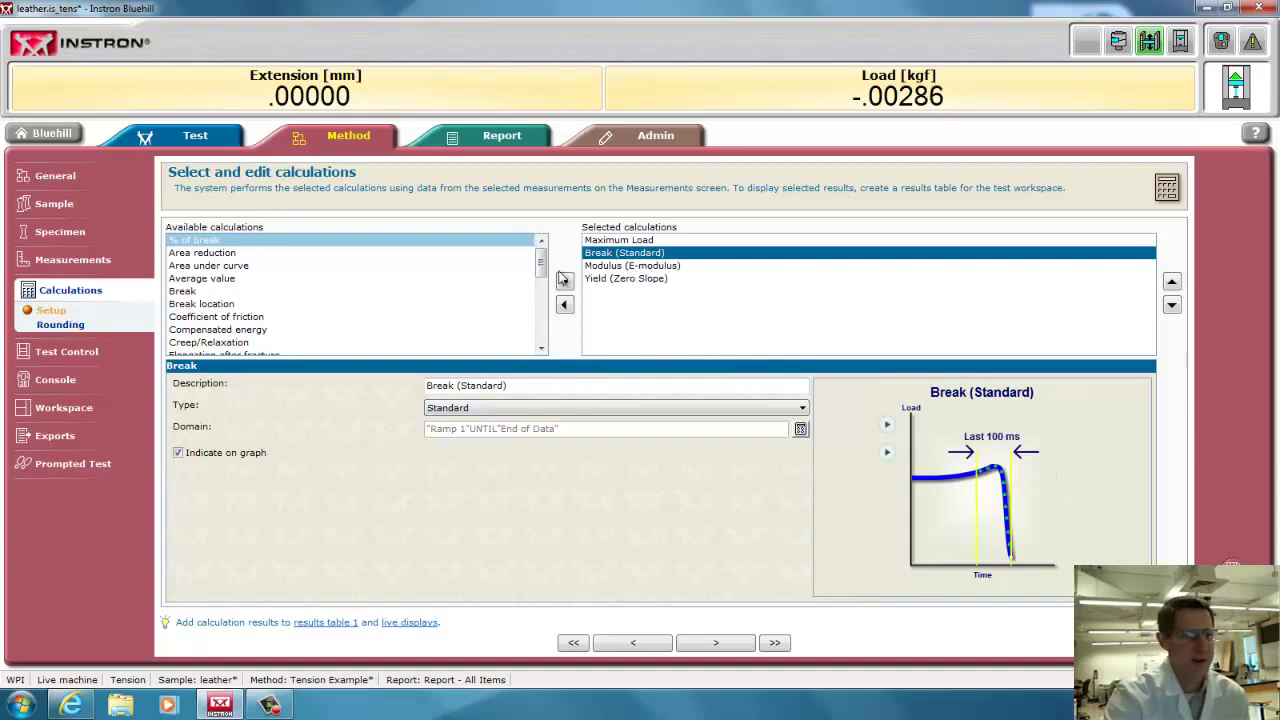
{"action": "left_click", "coordinate": [72, 356]}
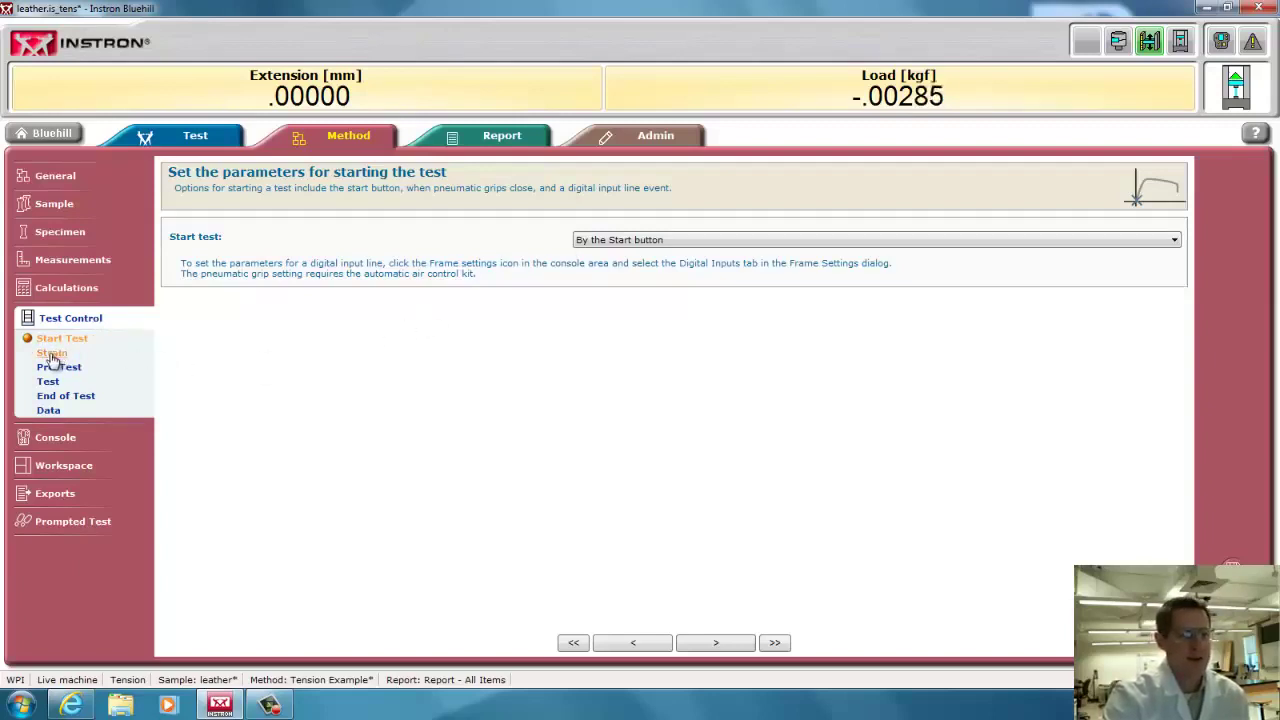
Confirm the test starts by the Start button and strain uses Extension as primary source.
{"action": "left_click", "coordinate": [1175, 242]}
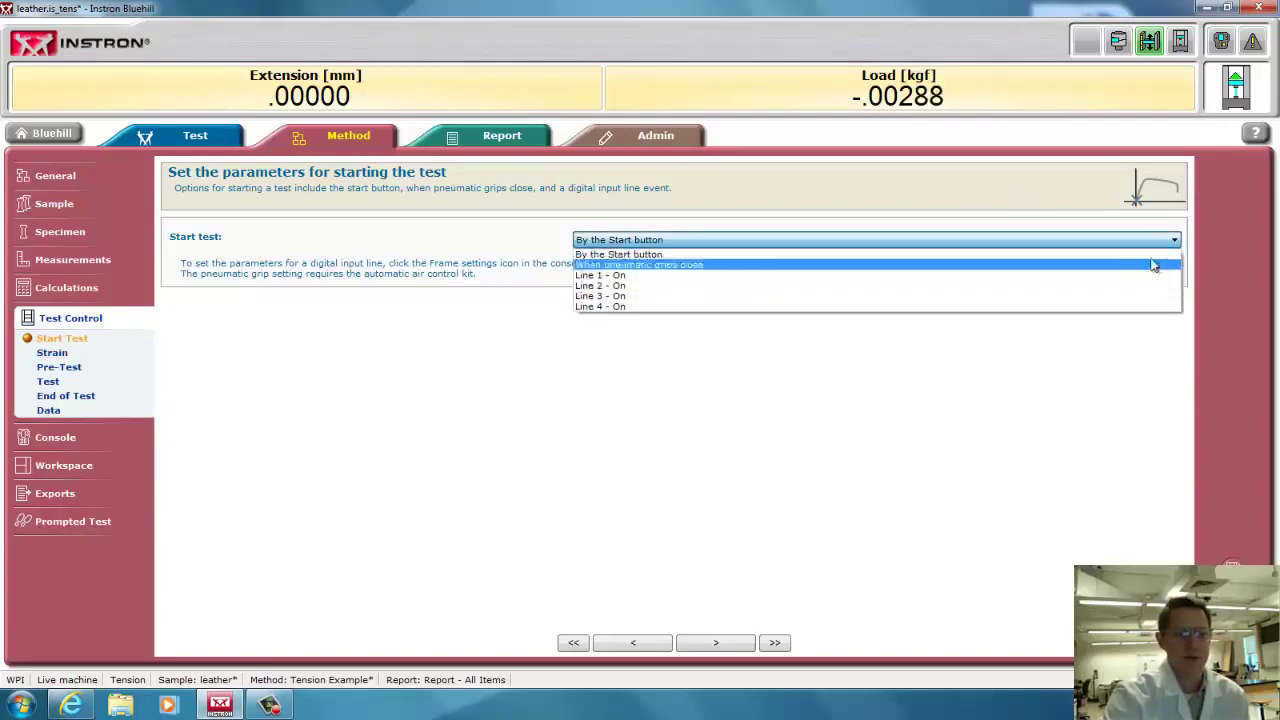
{"action": "left_click", "coordinate": [52, 356]}
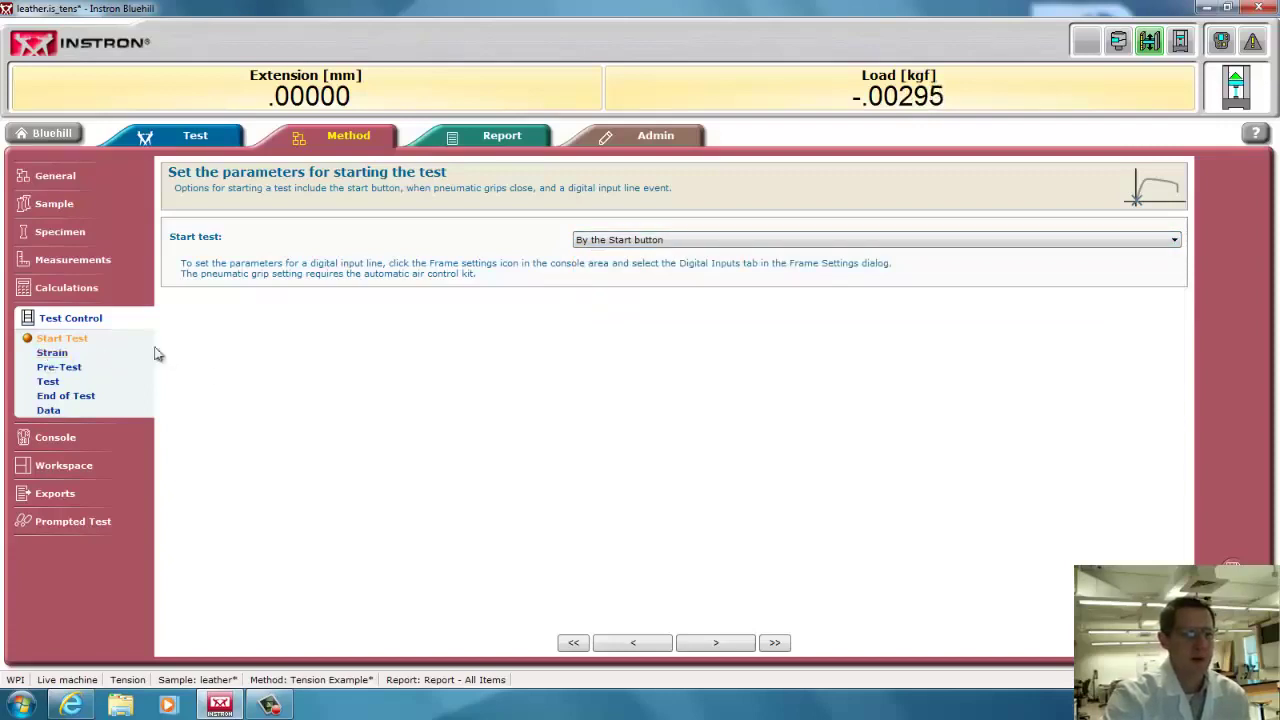
{"action": "left_click", "coordinate": [56, 356]}
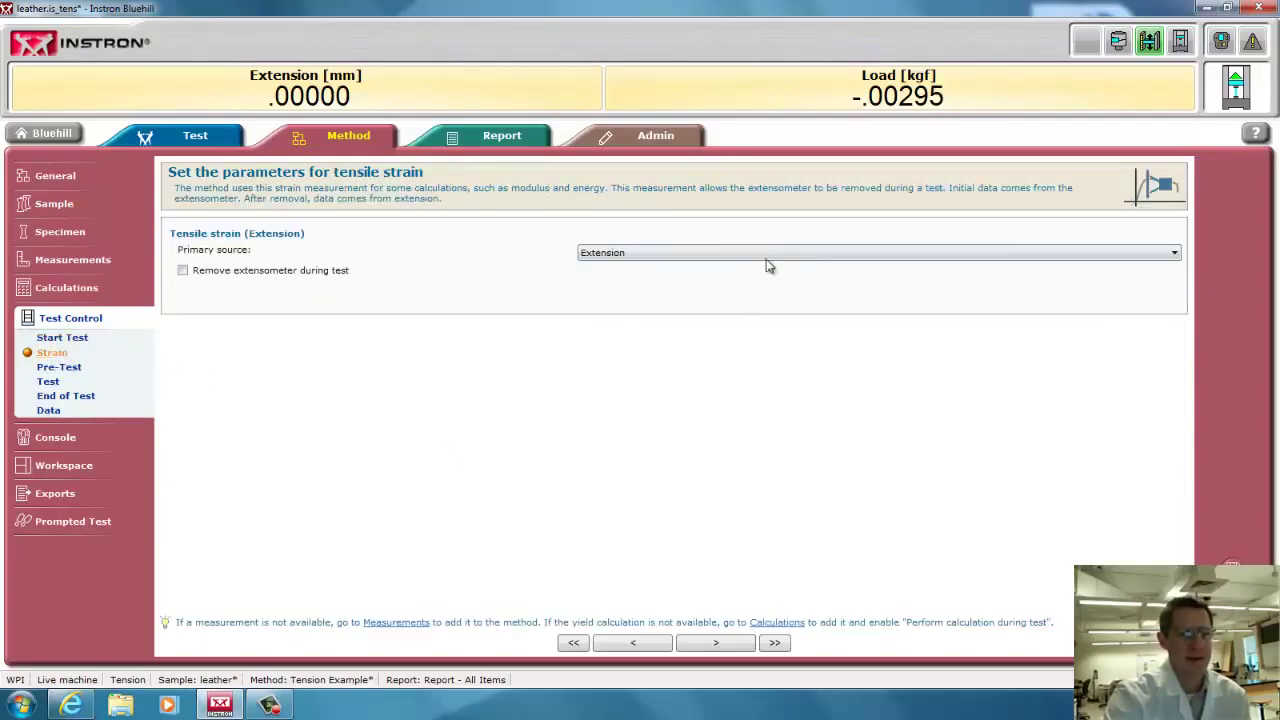
{"action": "left_click", "coordinate": [770, 254]}
{"action": "left_click", "coordinate": [770, 254]}
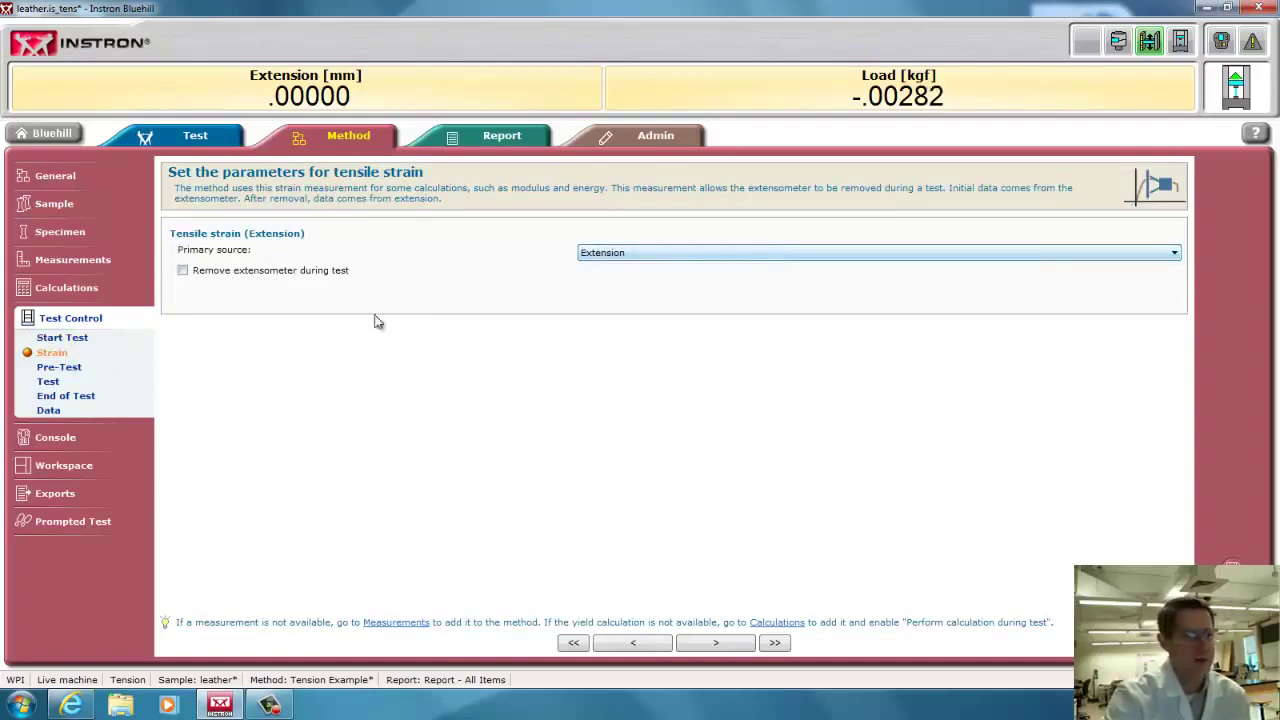
{"action": "left_click", "coordinate": [60, 368]}
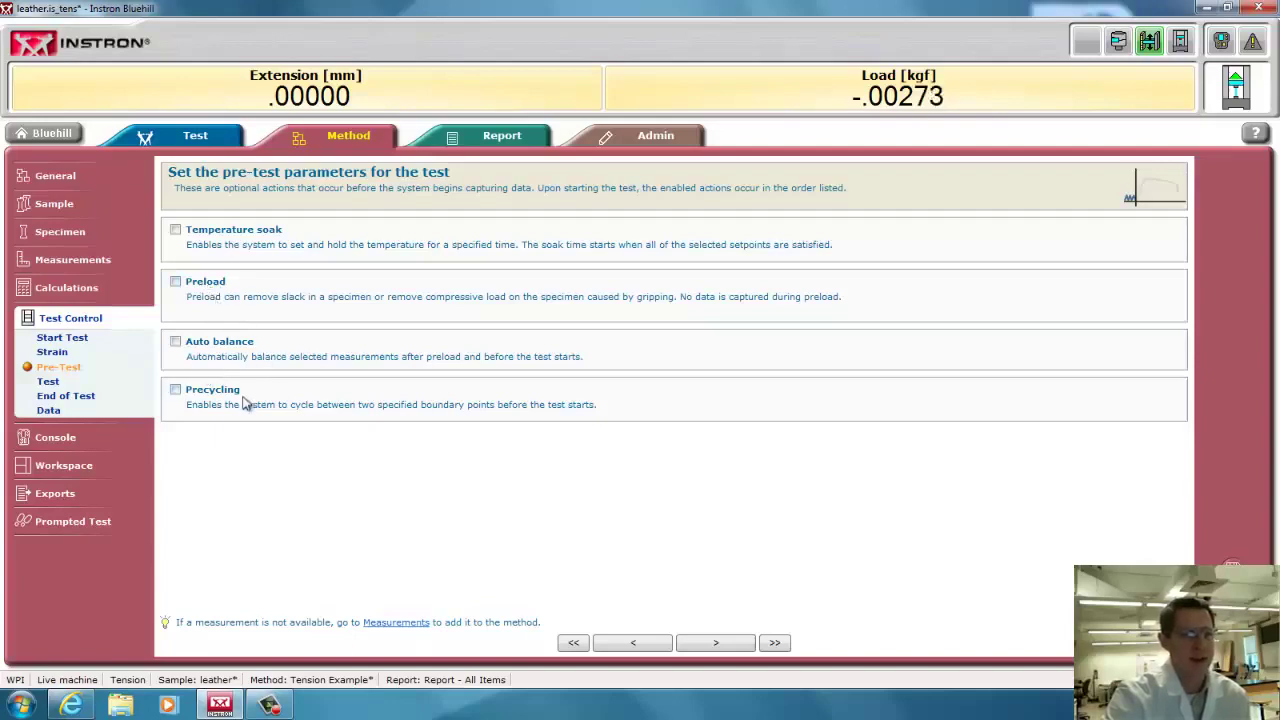
Set Ramp 1 to Extension control at 20 mm/min, keeping only a single ramp.
{"action": "left_click", "coordinate": [48, 382]}
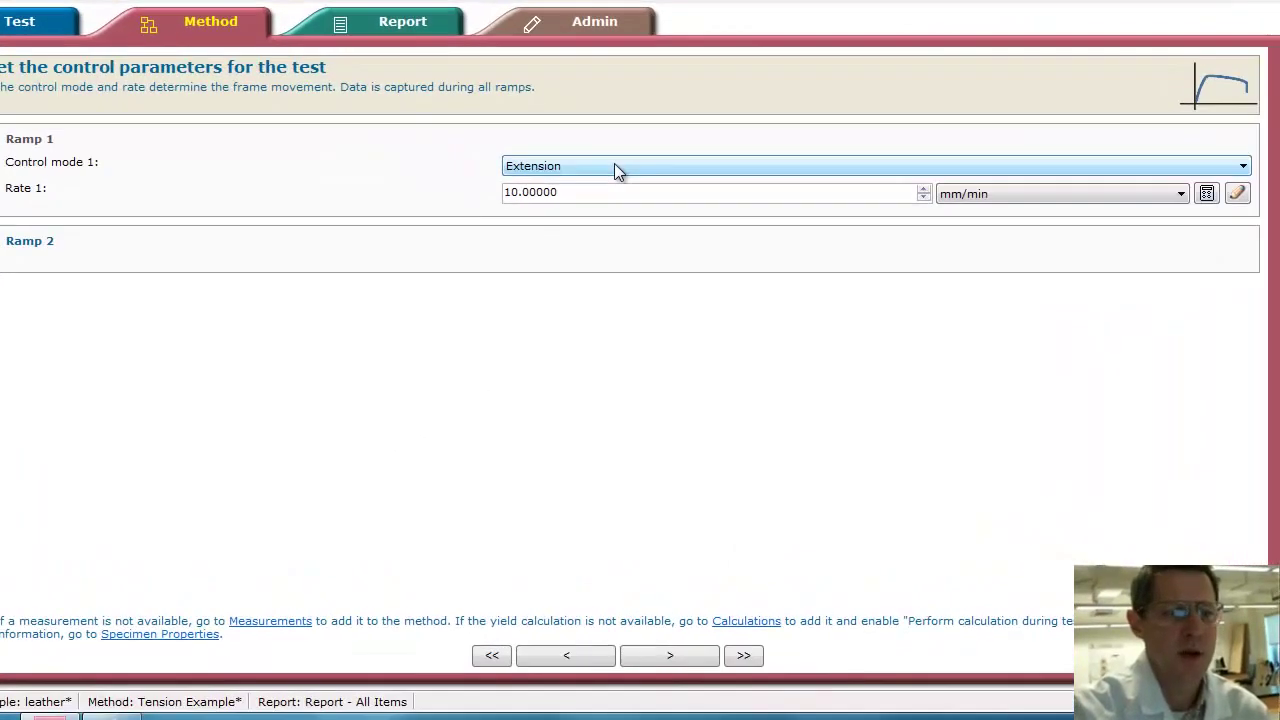
{"action": "left_click", "coordinate": [670, 250]}
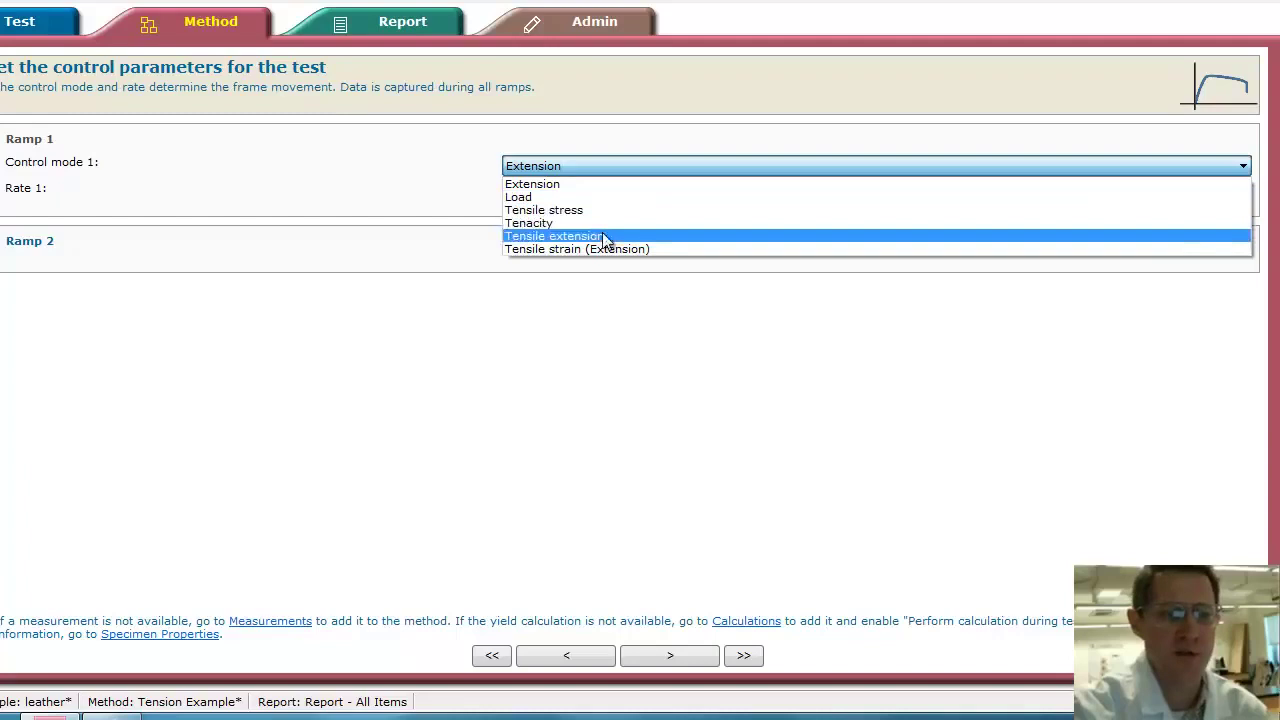
{"action": "left_click", "coordinate": [568, 166]}
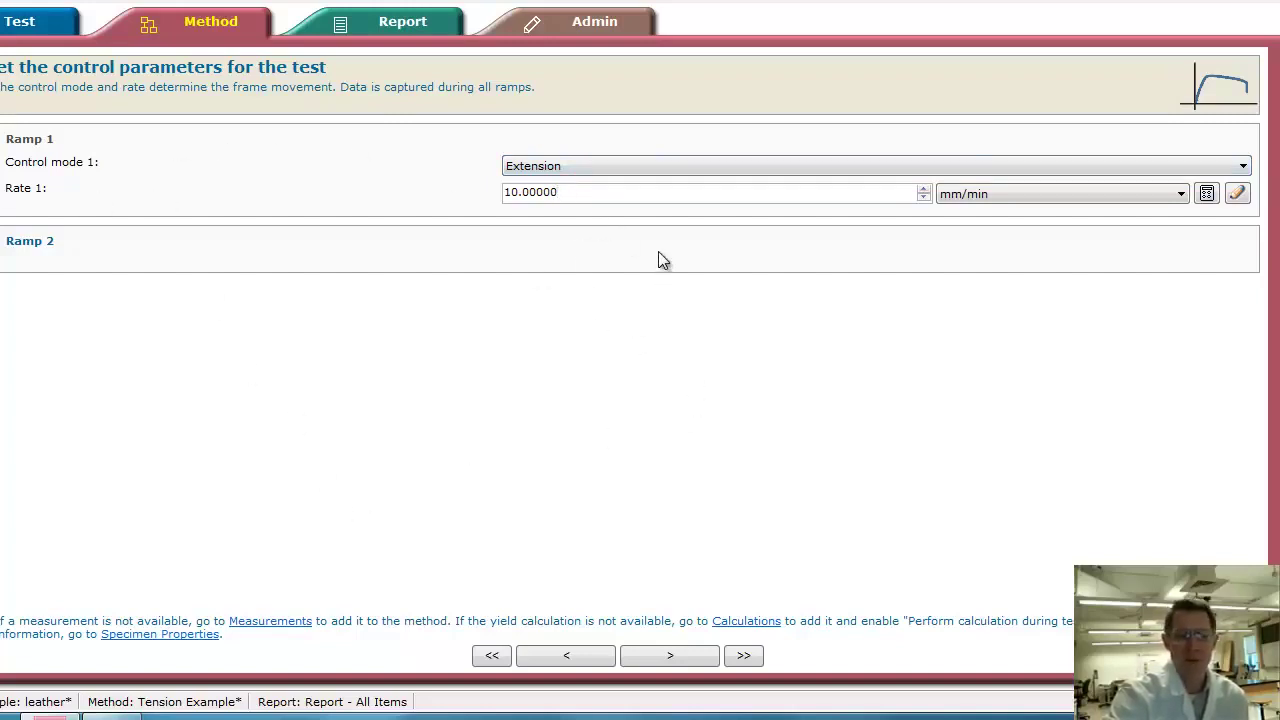
{"action": "double_click", "coordinate": [559, 192]}
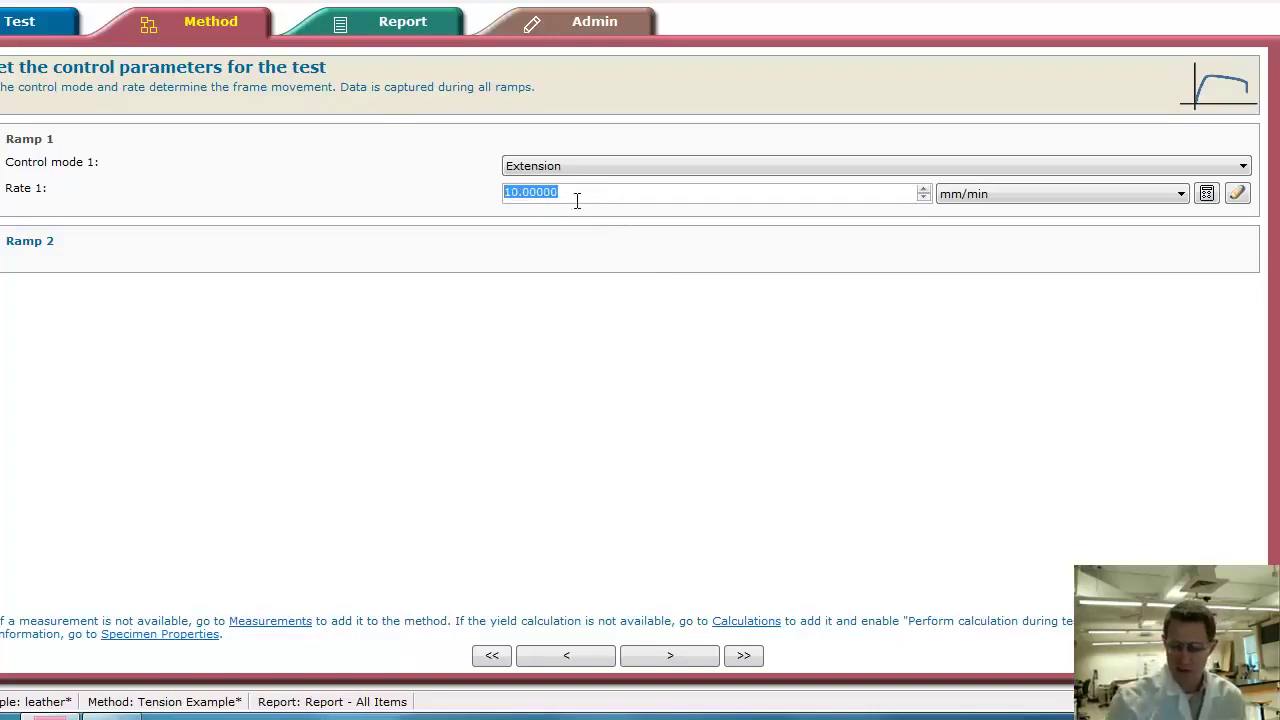
{"action": "type", "text": "20"}
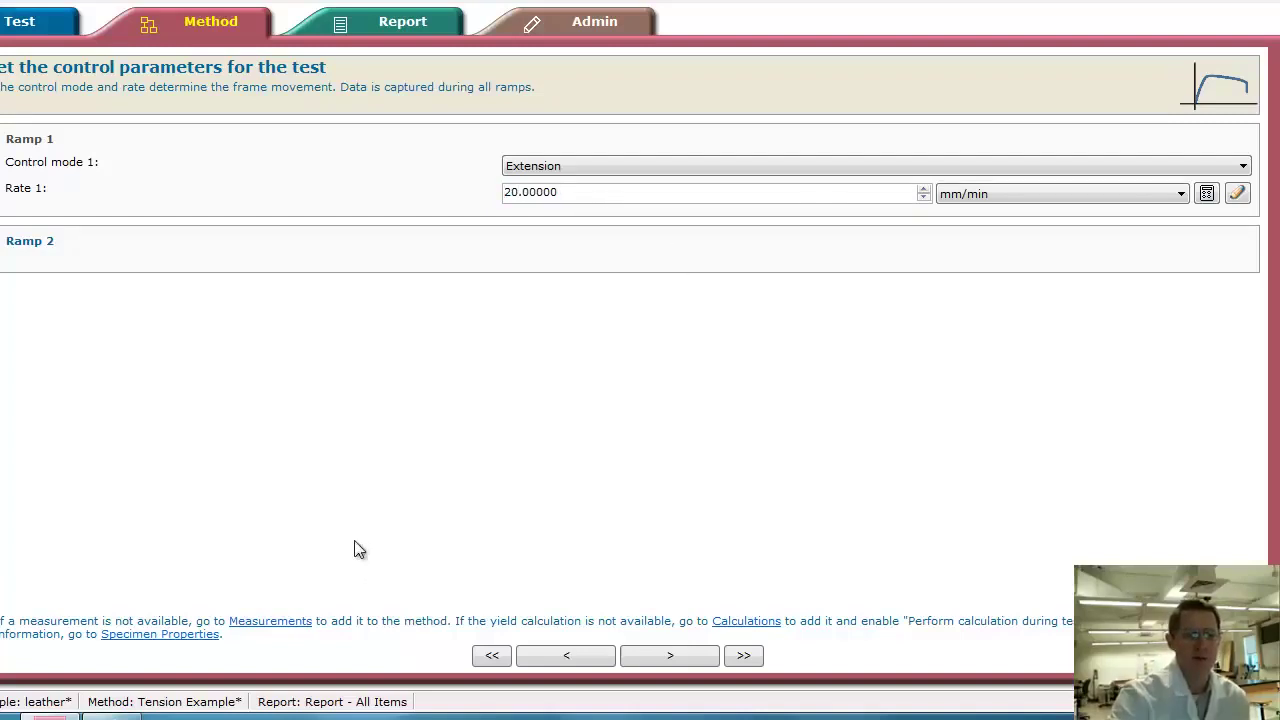
{"action": "left_click", "coordinate": [8, 242]}
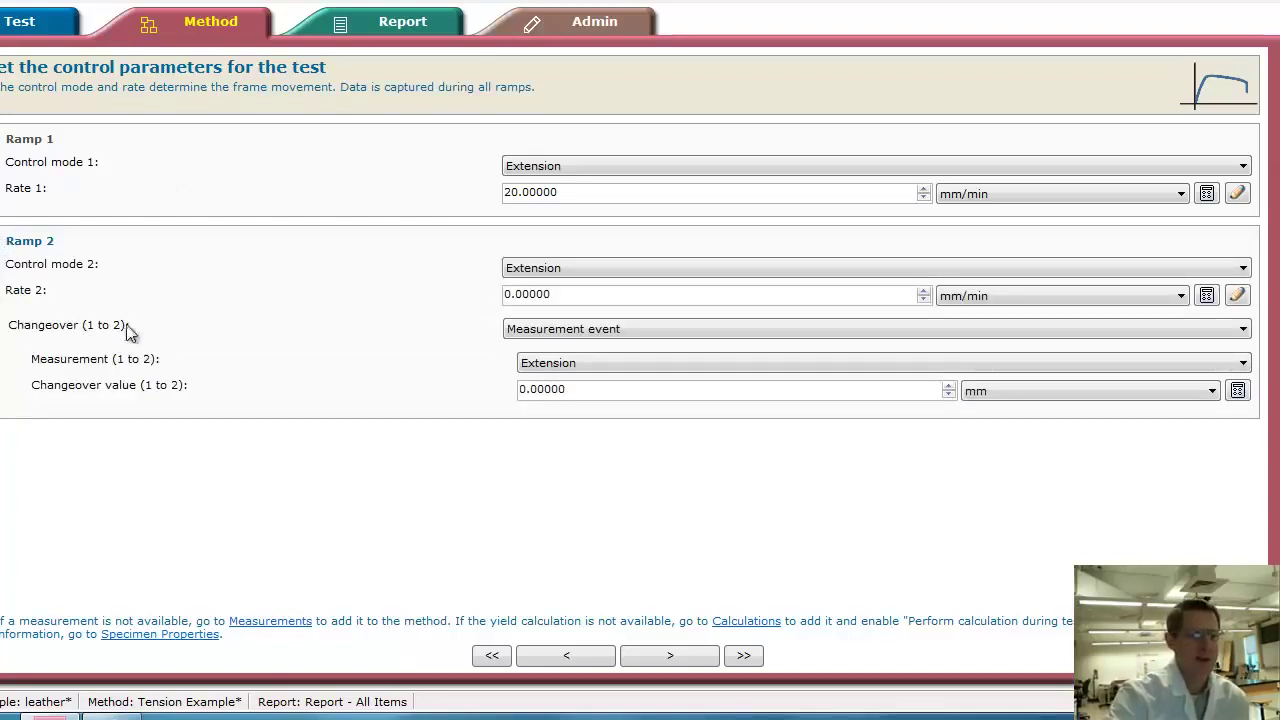
{"action": "left_click", "coordinate": [7, 248]}
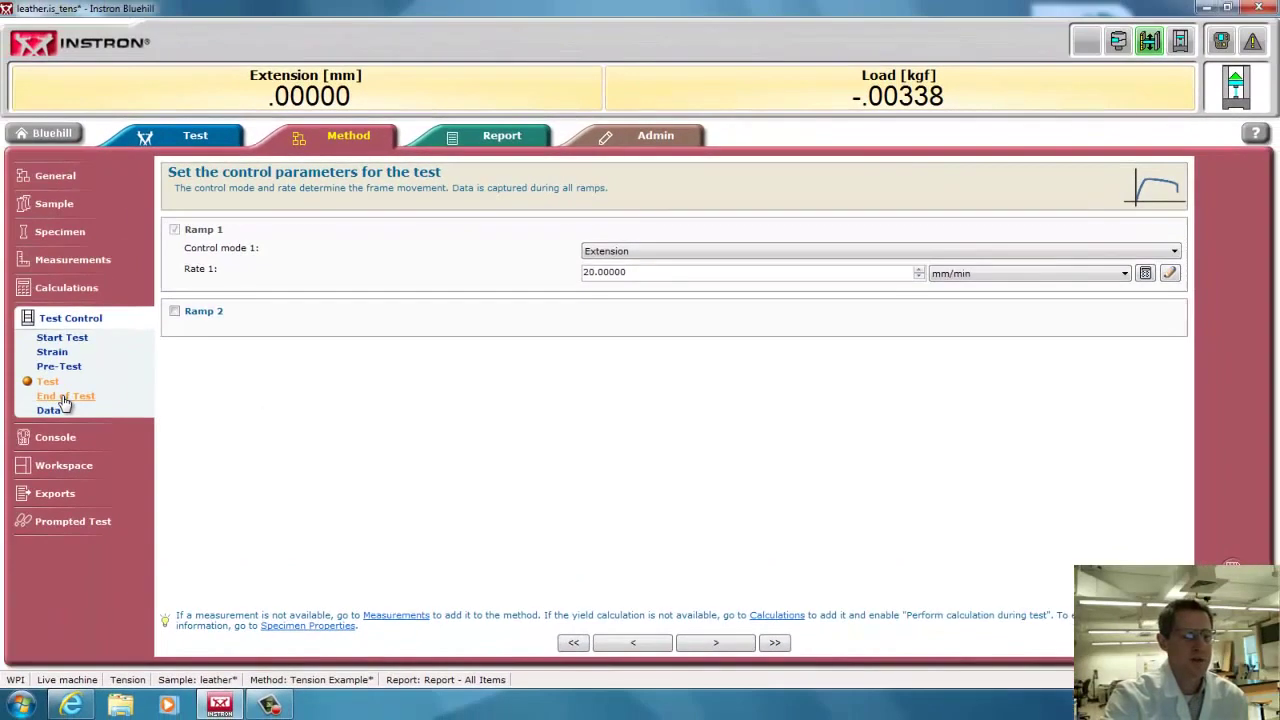
Add End of test 2 as a measurement event stopping at 50 mm extension.
{"action": "left_click", "coordinate": [0, 346]}
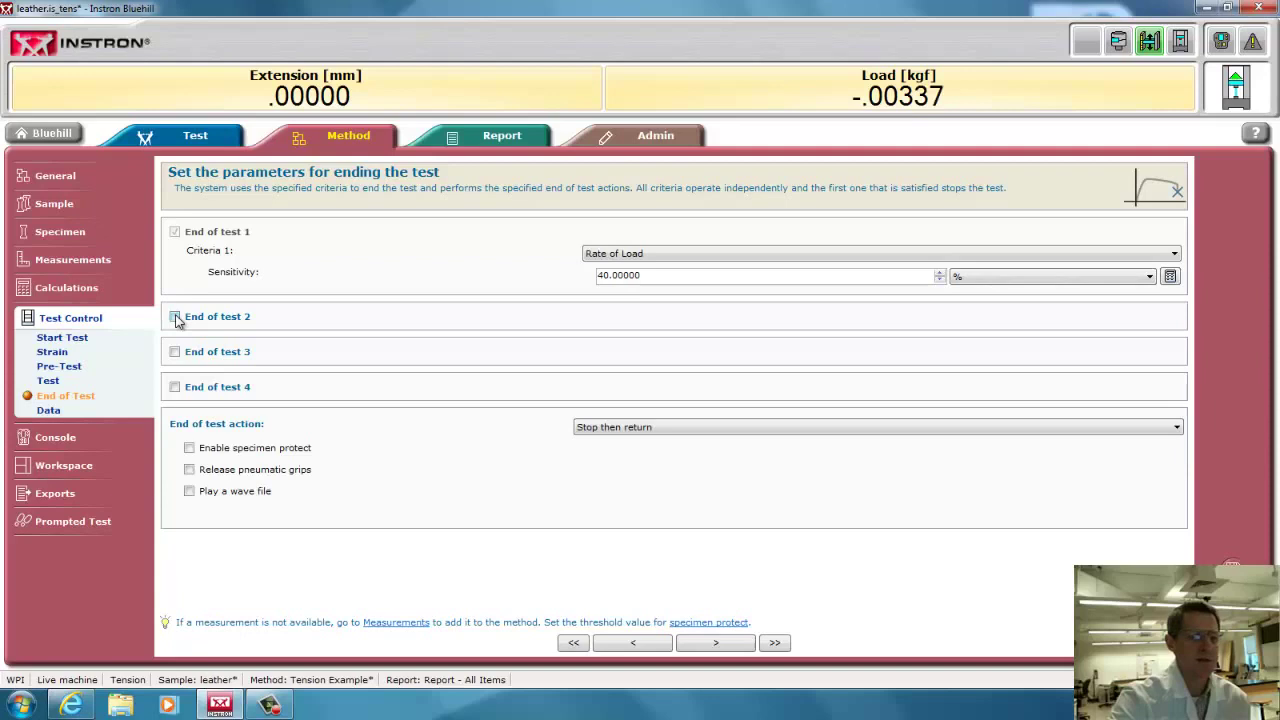
{"action": "left_click", "coordinate": [175, 317]}
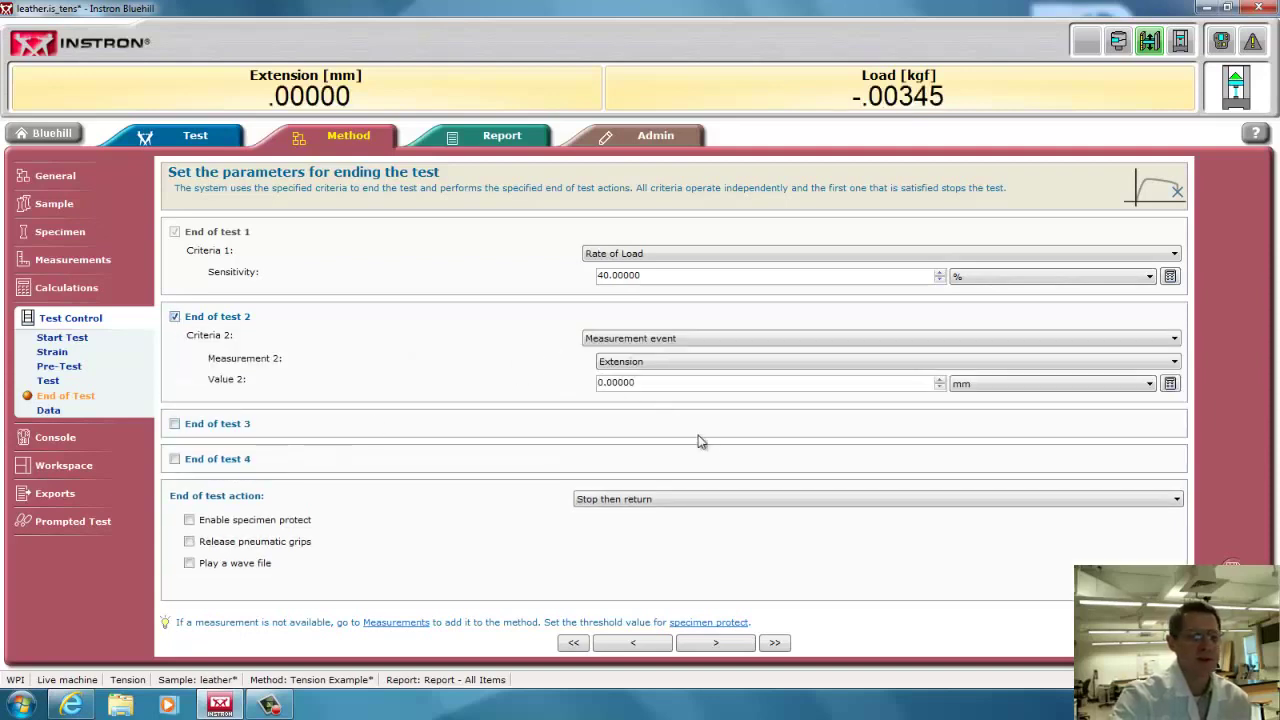
{"action": "left_click", "coordinate": [728, 338]}
{"action": "left_click", "coordinate": [727, 344]}
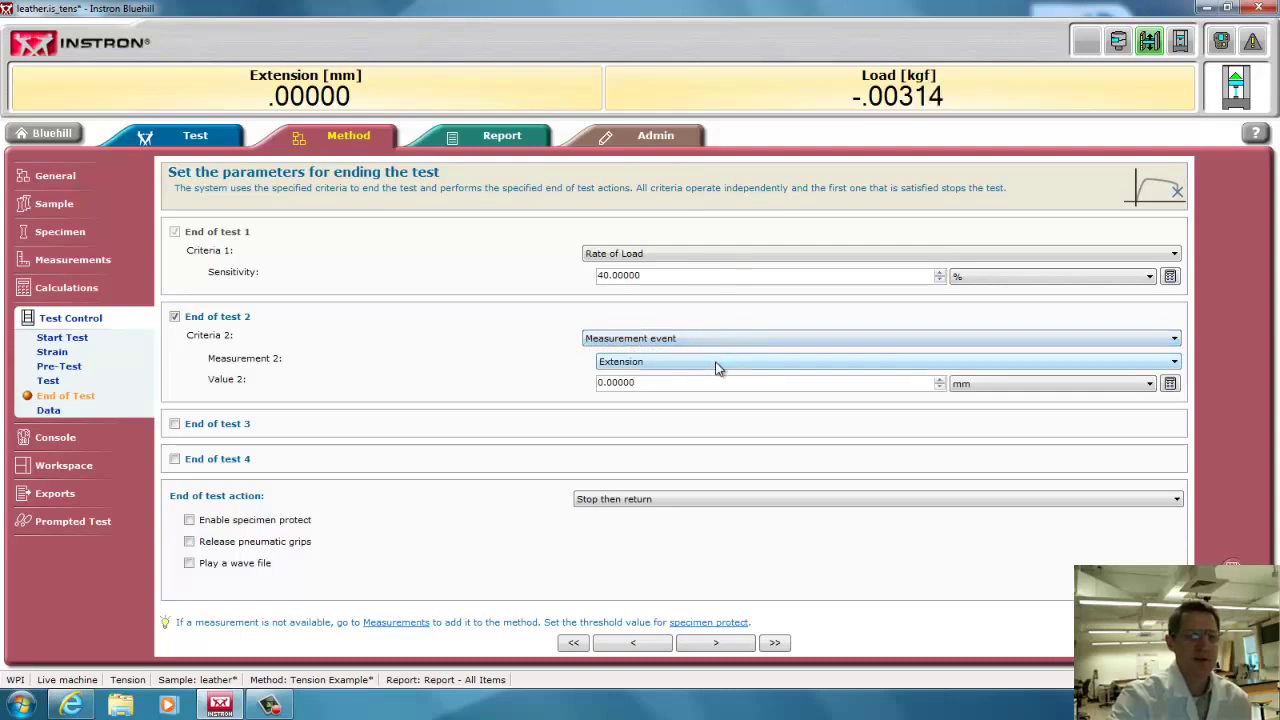
{"action": "left_click_drag", "start_coordinate": [660, 384], "coordinate": [563, 388]}
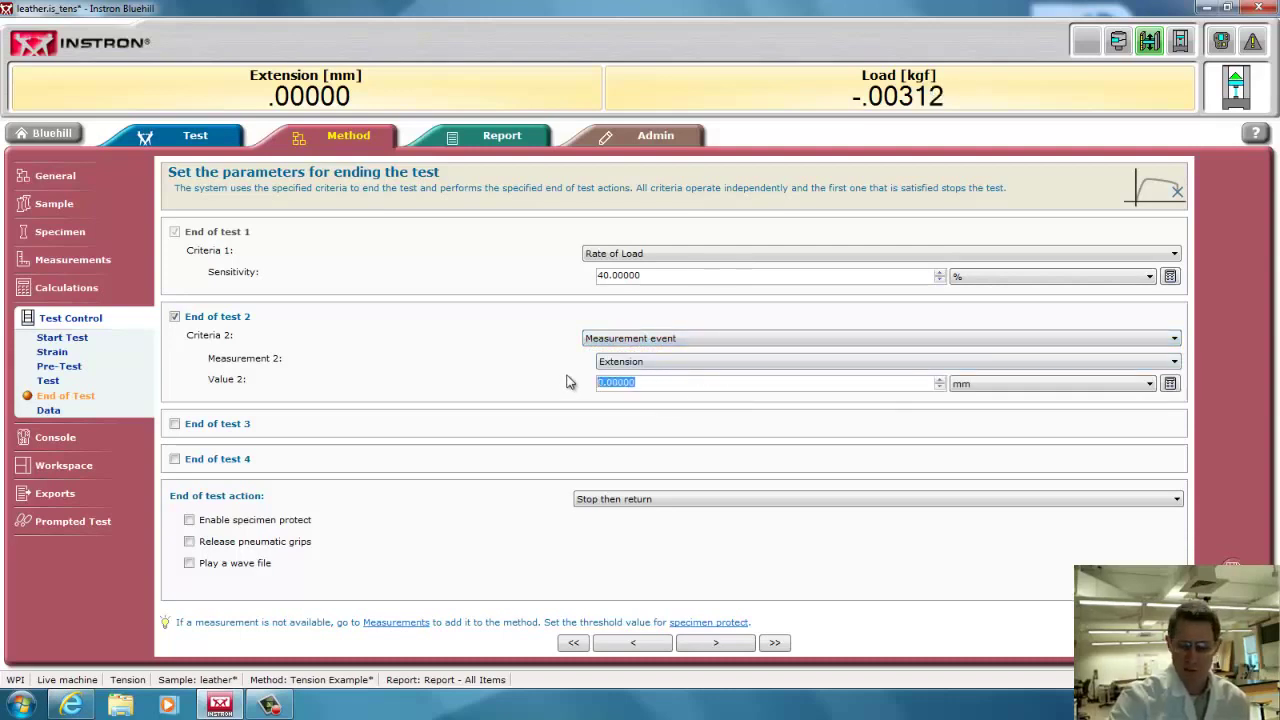
{"action": "type", "text": "50"}
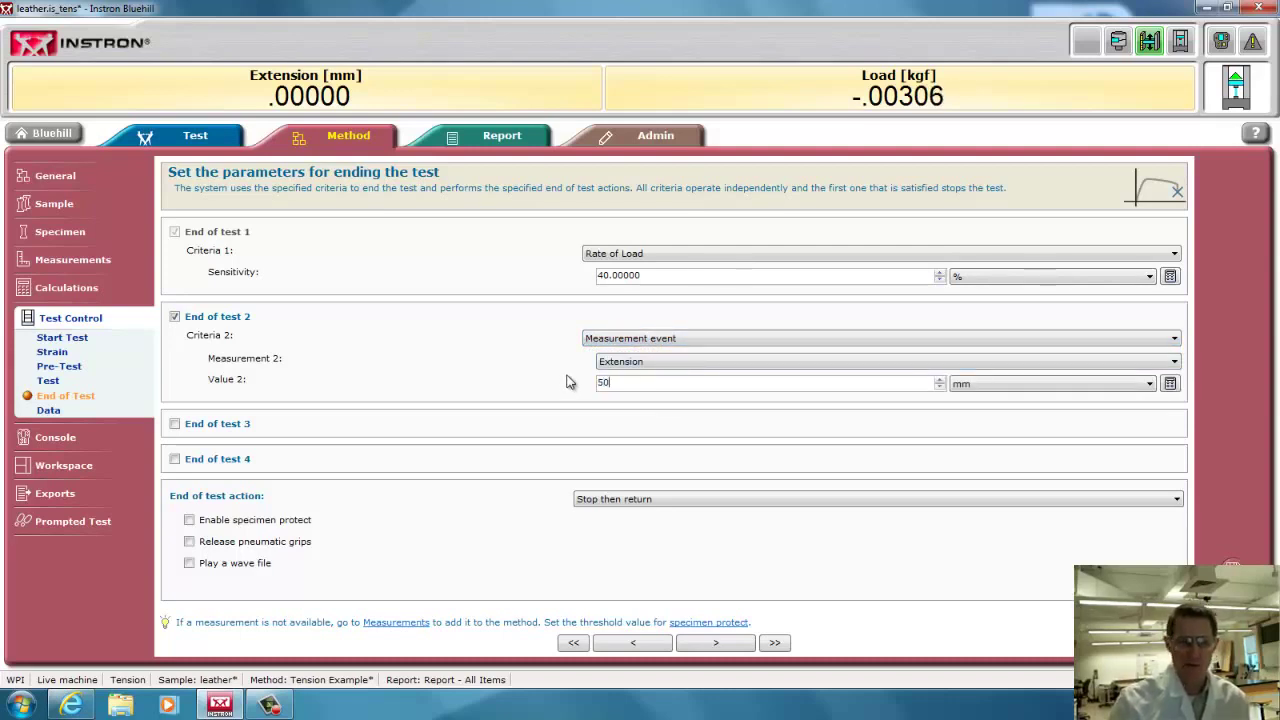
{"action": "key", "text": "Return"}
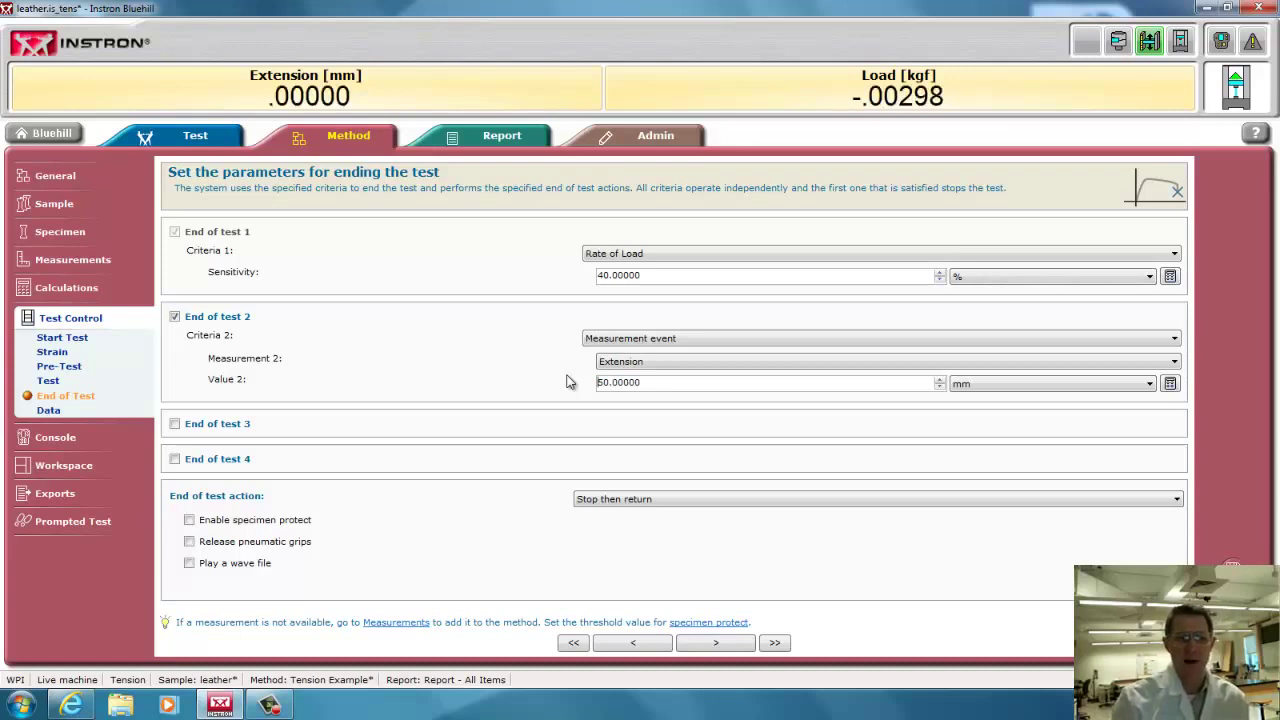
Add End of test 3 based on Load, keeping kgf as its unit.
{"action": "left_click", "coordinate": [174, 426]}
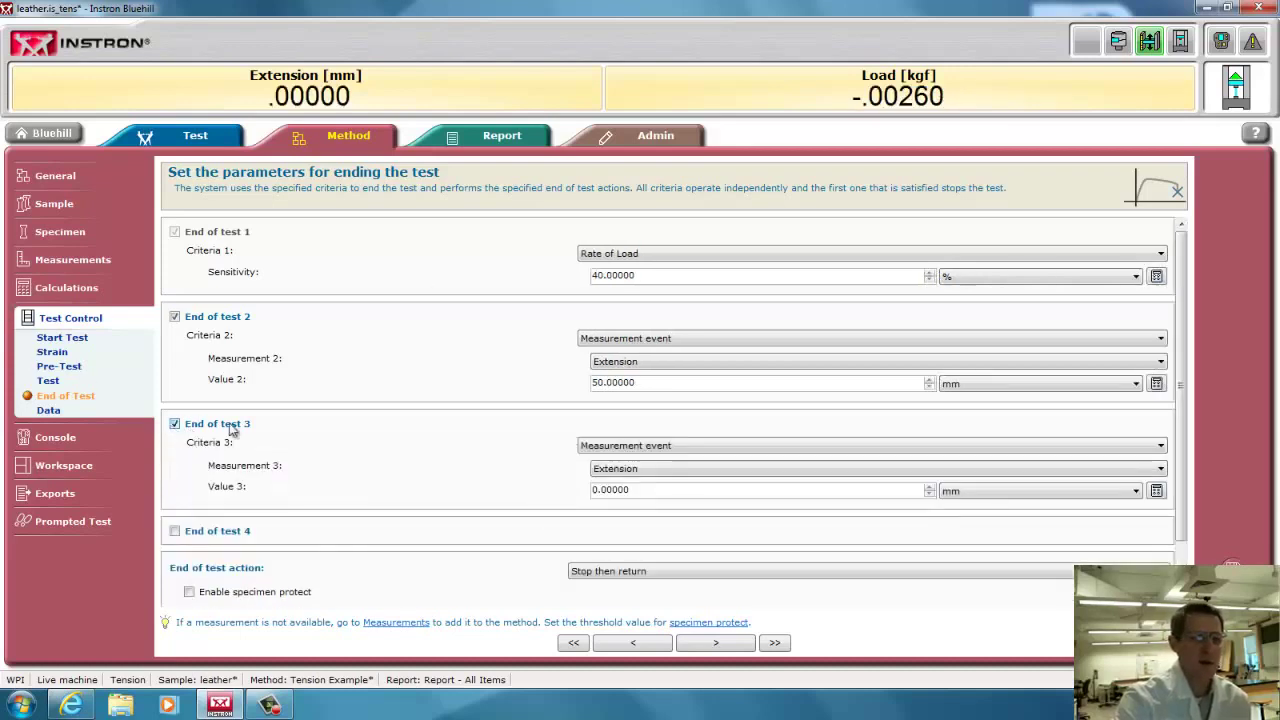
{"action": "left_click", "coordinate": [680, 469]}
{"action": "left_click", "coordinate": [645, 489]}
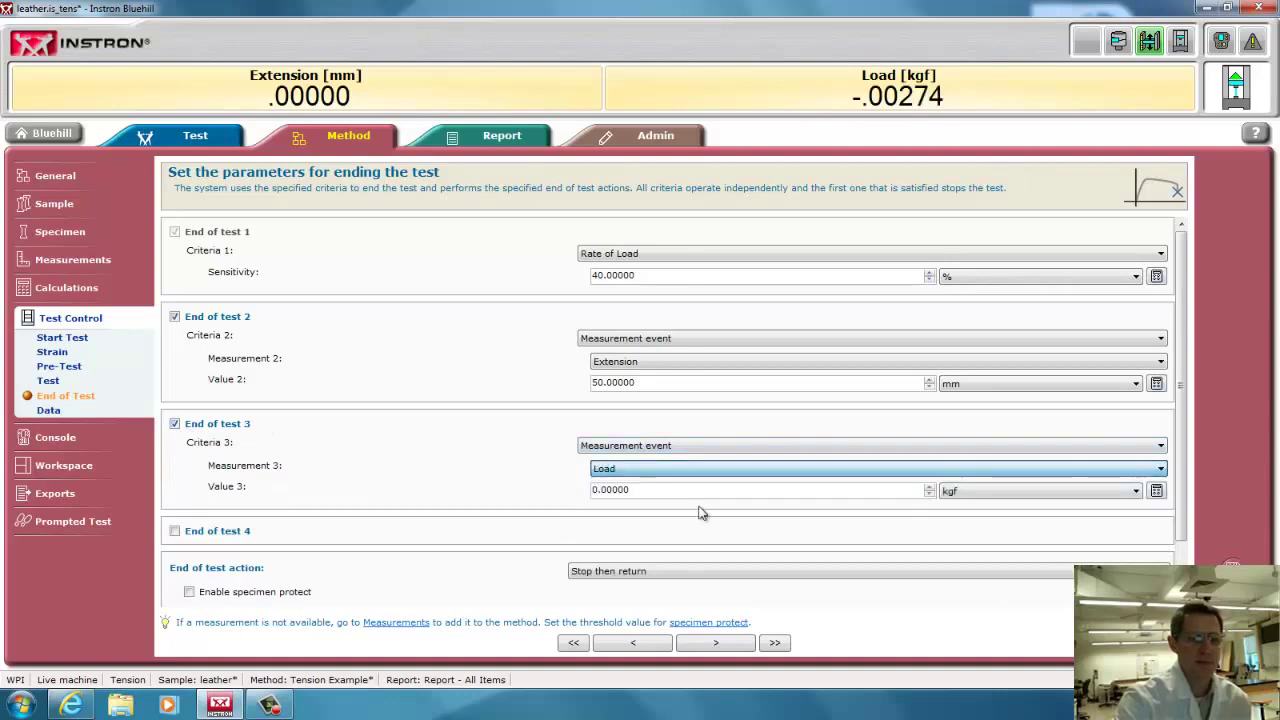
{"action": "left_click_drag", "start_coordinate": [630, 489], "coordinate": [572, 490]}
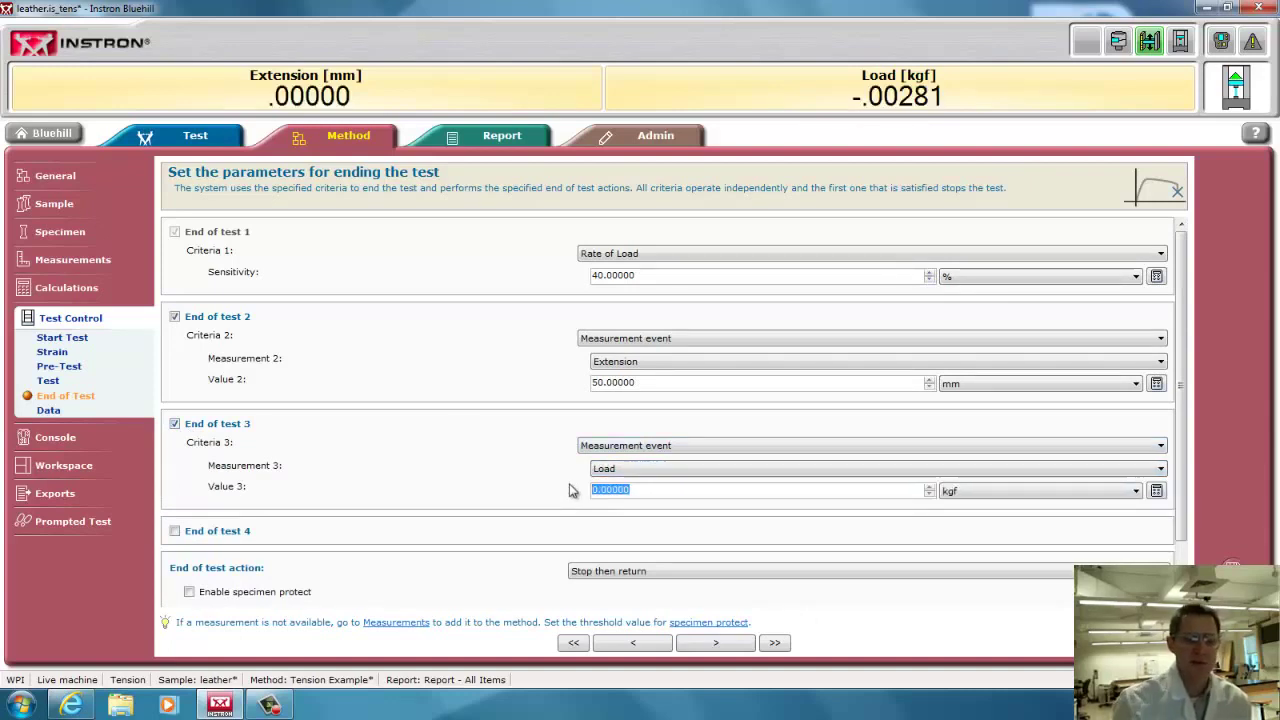
{"action": "left_click", "coordinate": [1136, 493]}
{"action": "left_click", "coordinate": [1136, 493]}
{"action": "left_click", "coordinate": [1135, 494]}
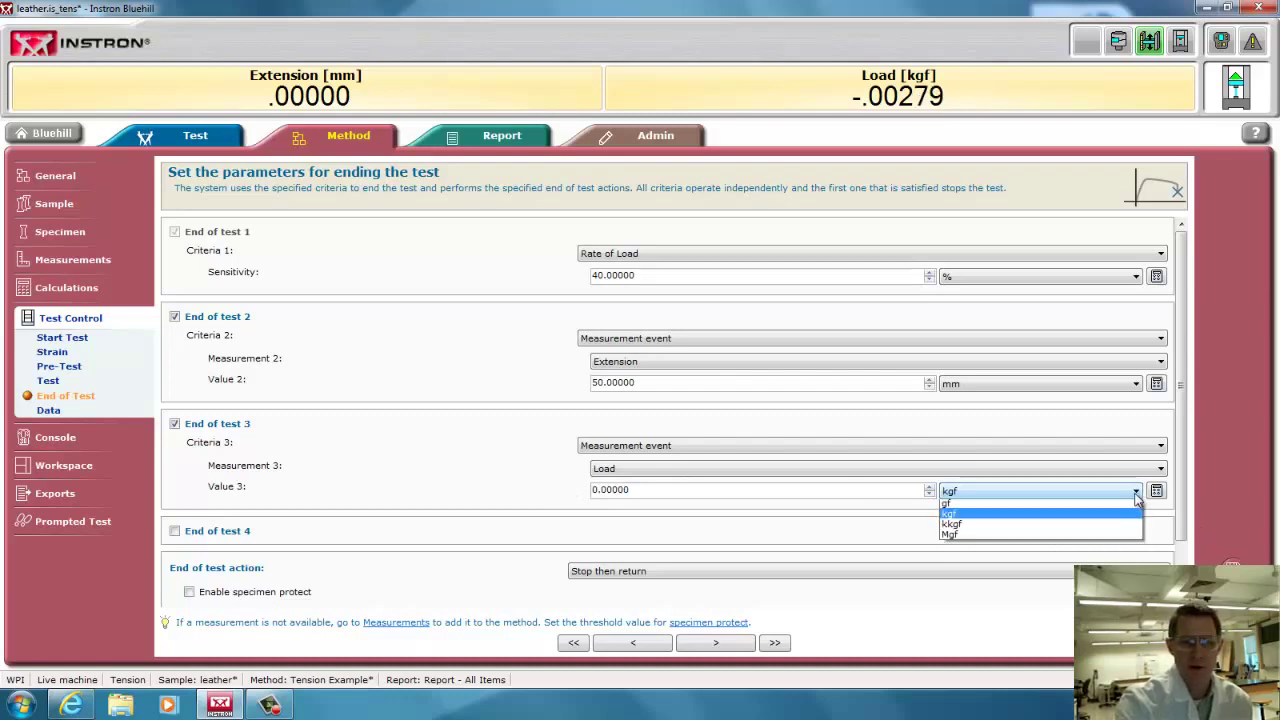
{"action": "left_click", "coordinate": [1133, 527]}
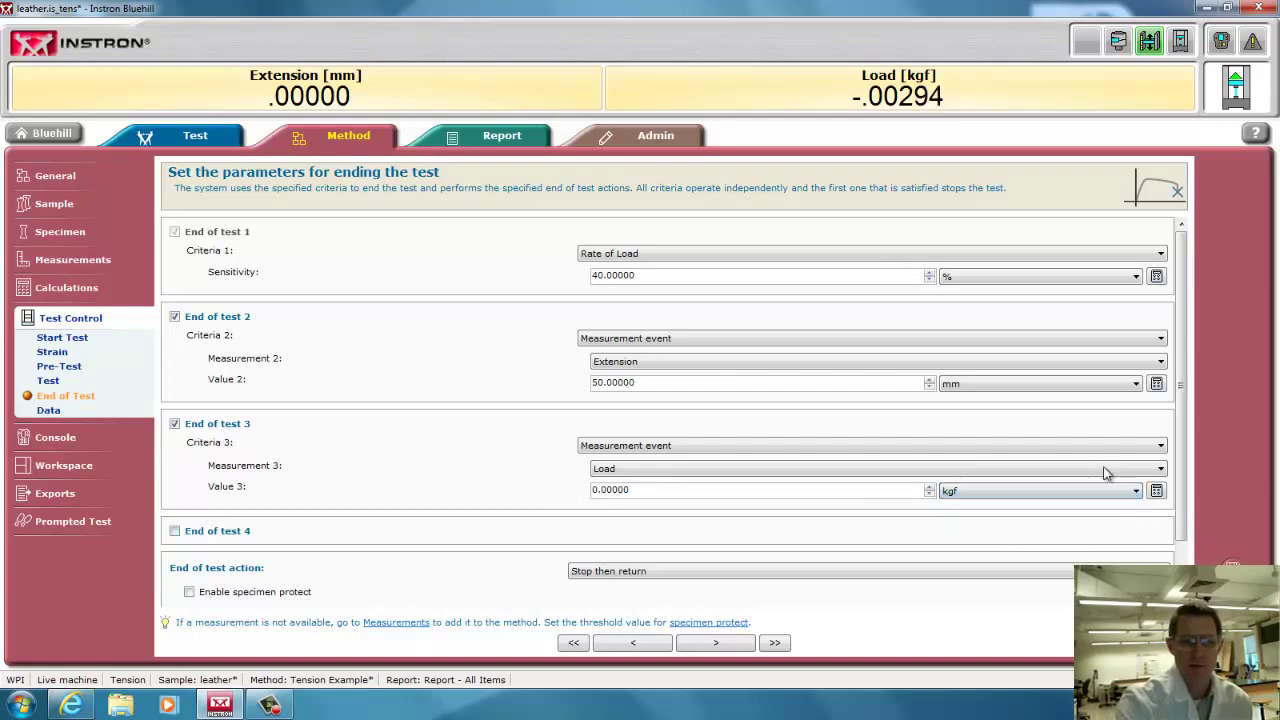
Switch the method's system of units to SI.
{"action": "left_click", "coordinate": [55, 177]}
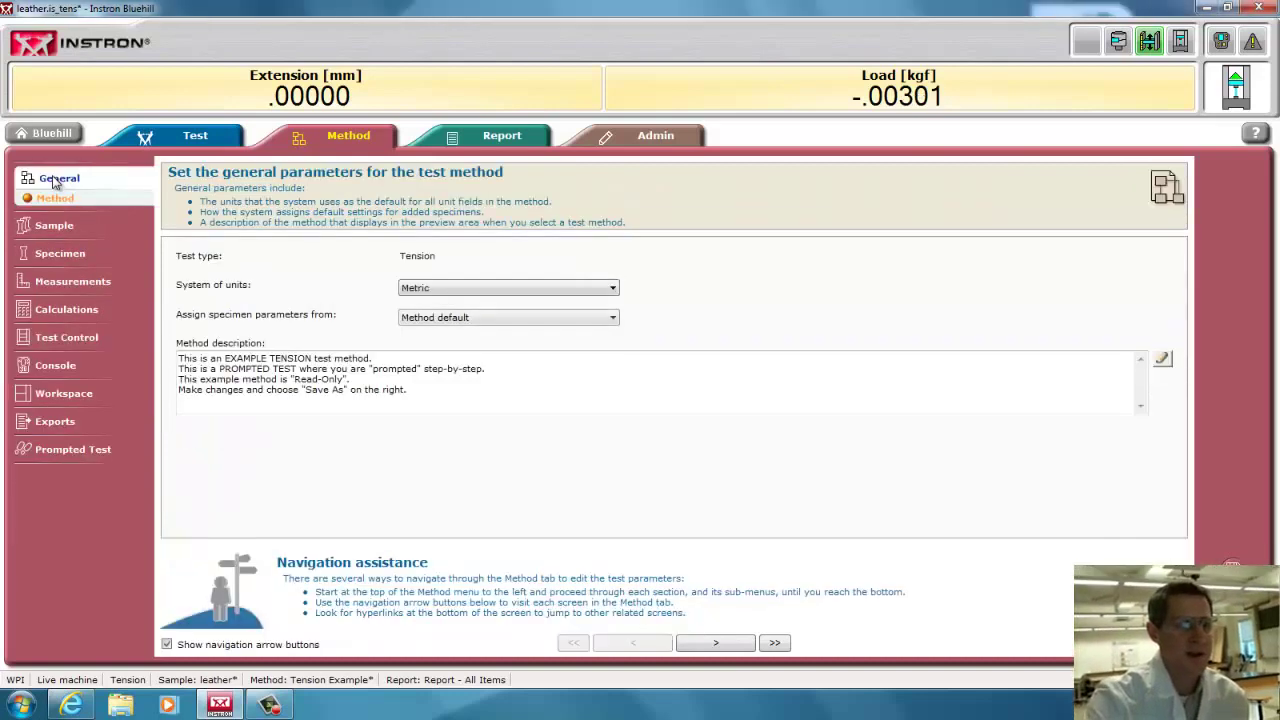
{"action": "left_click", "coordinate": [477, 289]}
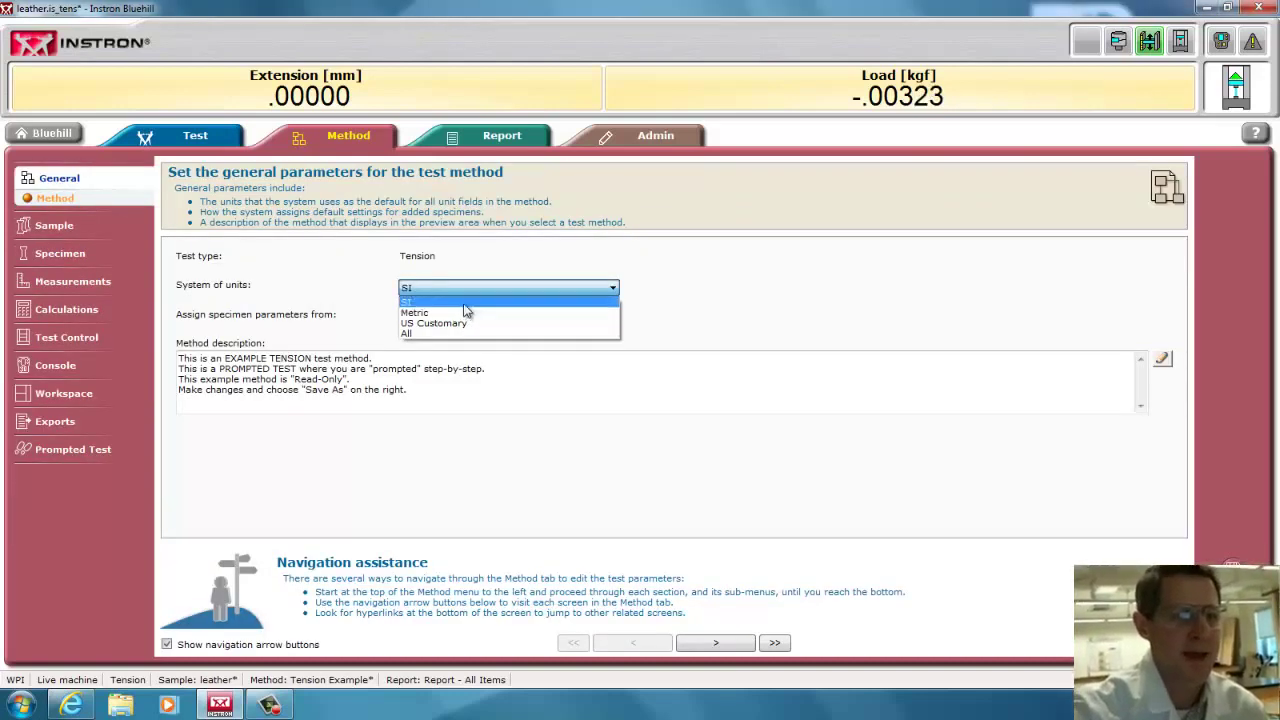
{"action": "left_click", "coordinate": [466, 302]}
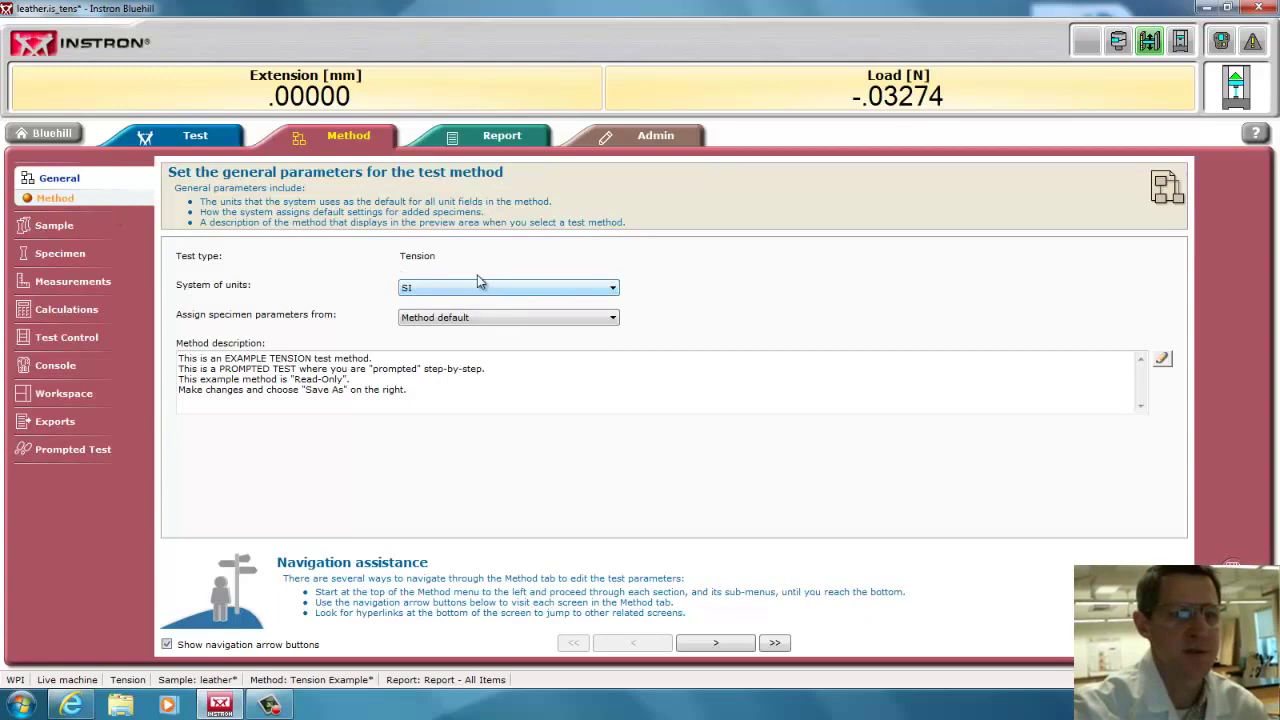
Set End of test 3's Value 3 load limit to 1900 N.
{"action": "left_click", "coordinate": [63, 344]}
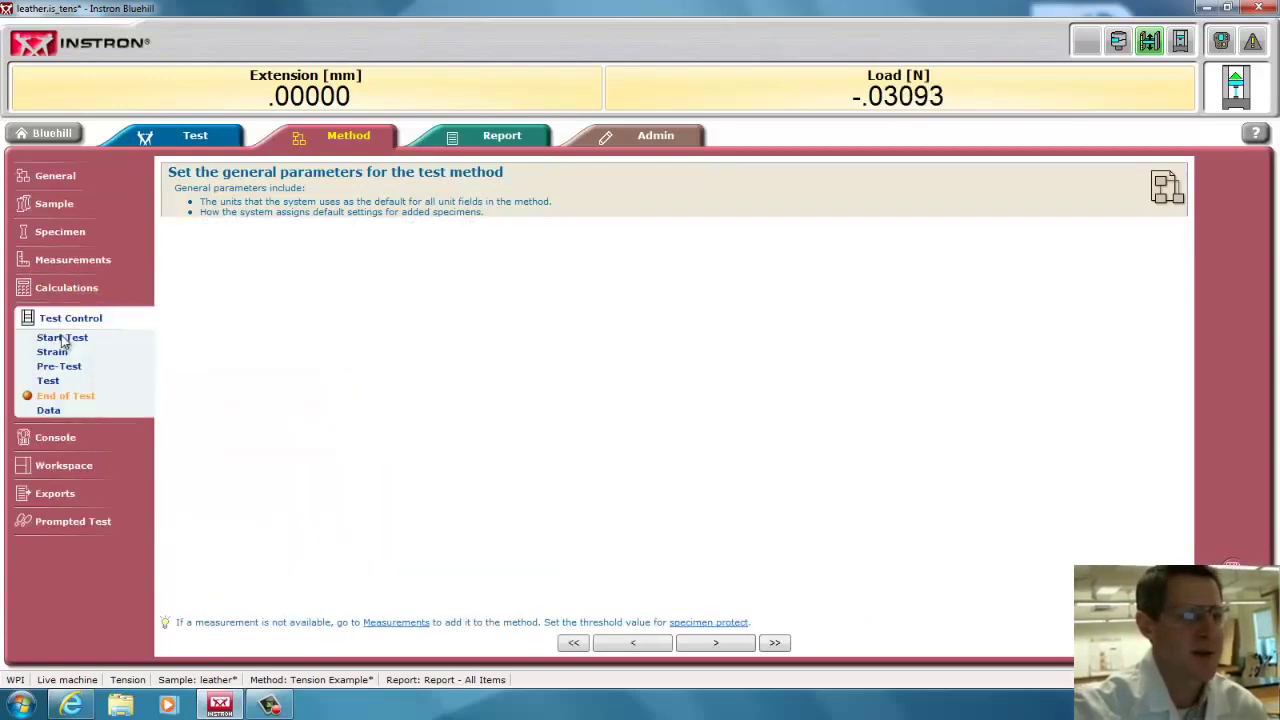
{"action": "left_click", "coordinate": [68, 398]}
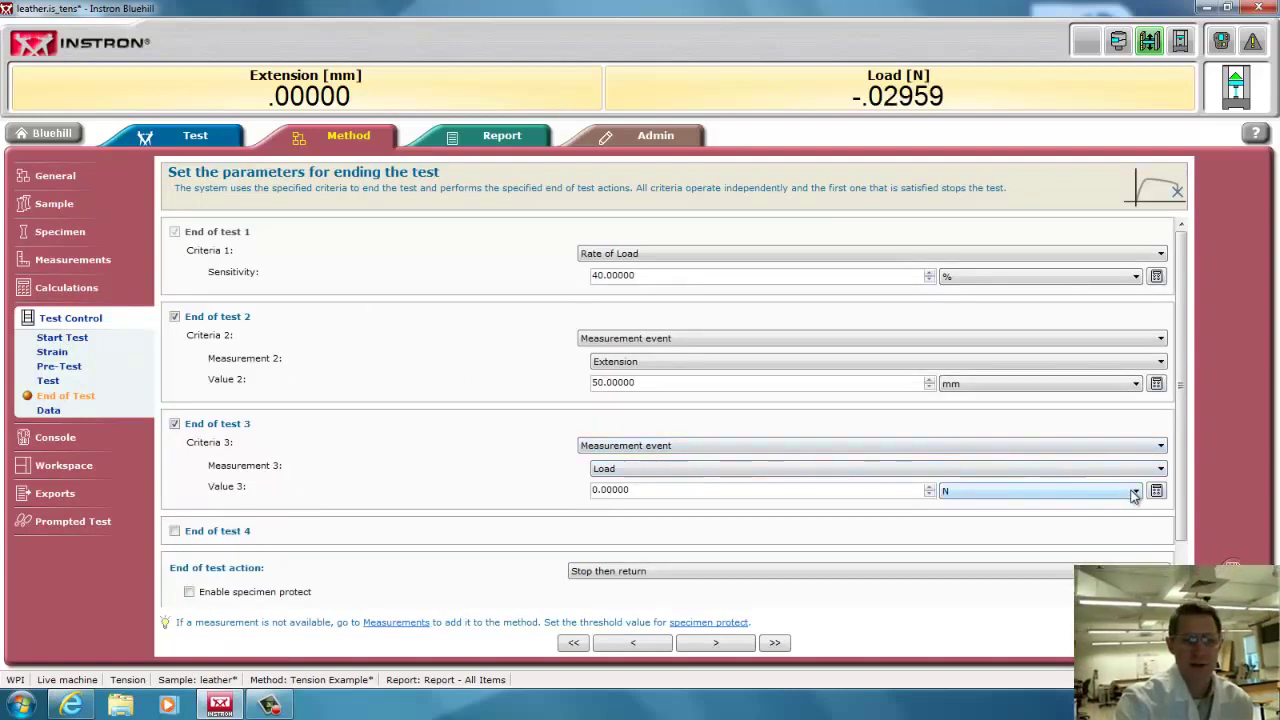
{"action": "double_click", "coordinate": [600, 490]}
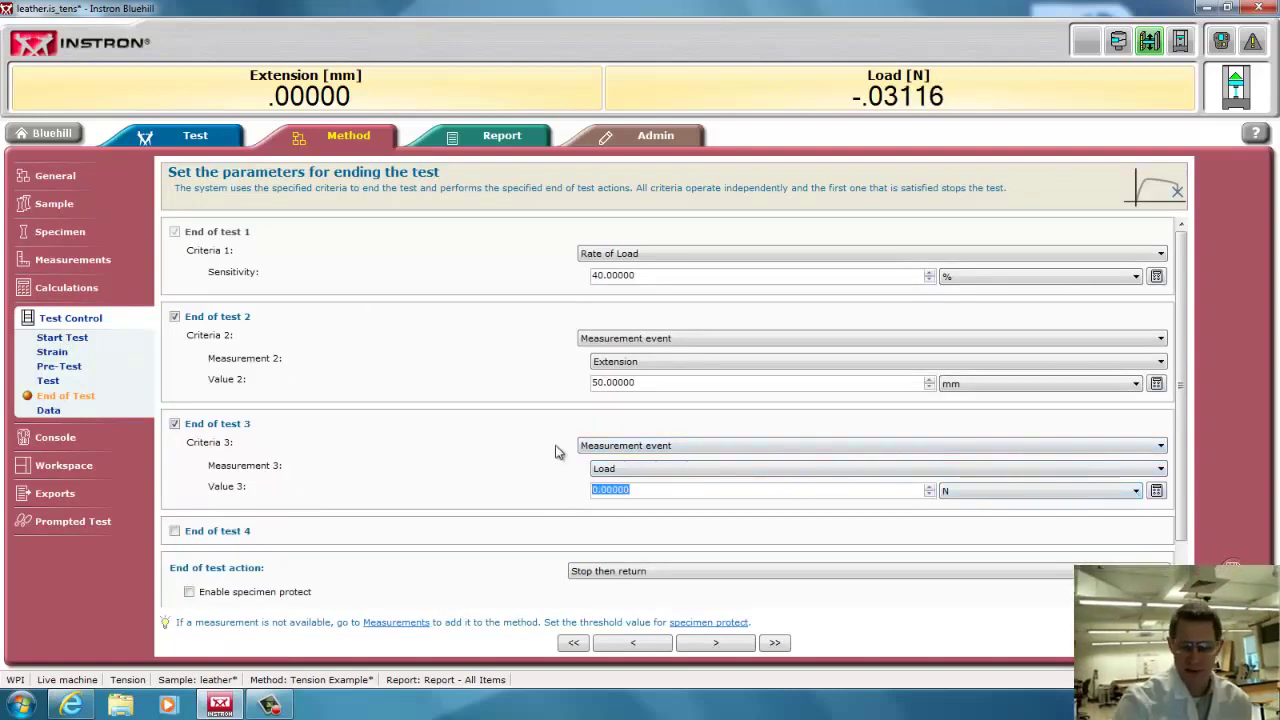
{"action": "type", "text": "19"}
{"action": "key", "text": "Tab"}
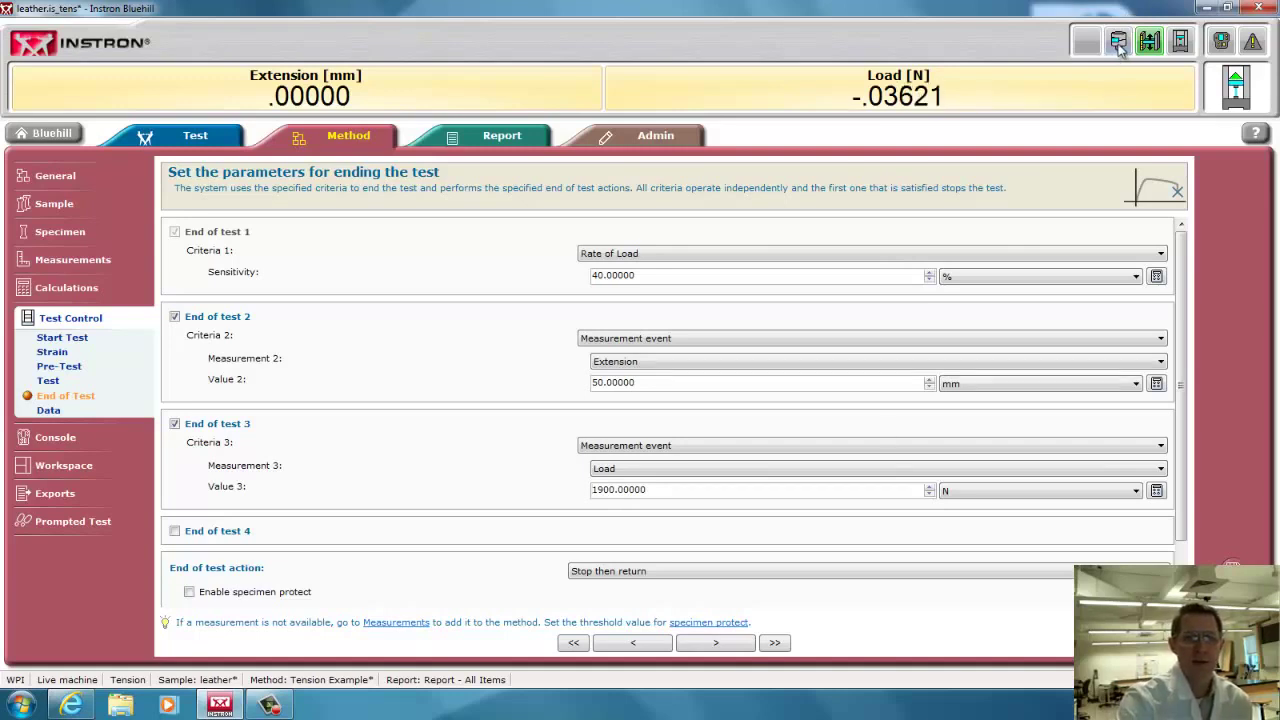
{"action": "left_click", "coordinate": [1119, 44]}
{"action": "left_click", "coordinate": [500, 241]}
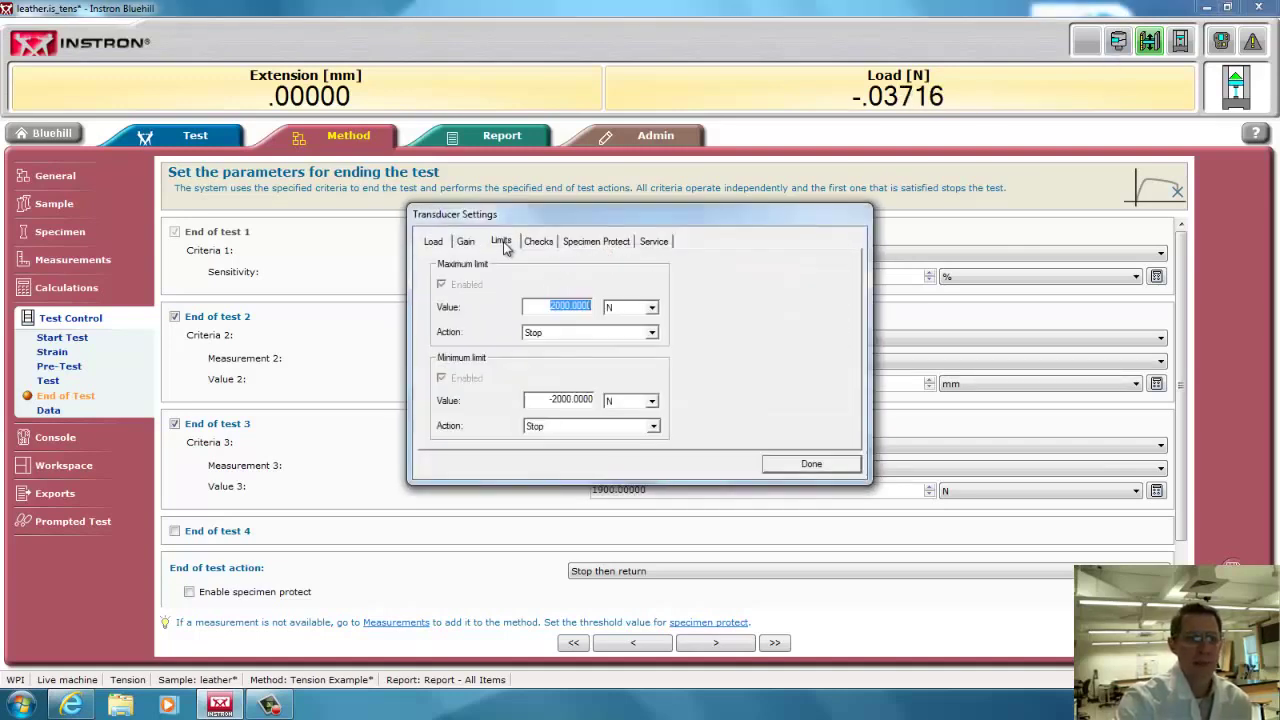
{"action": "left_click", "coordinate": [810, 465]}
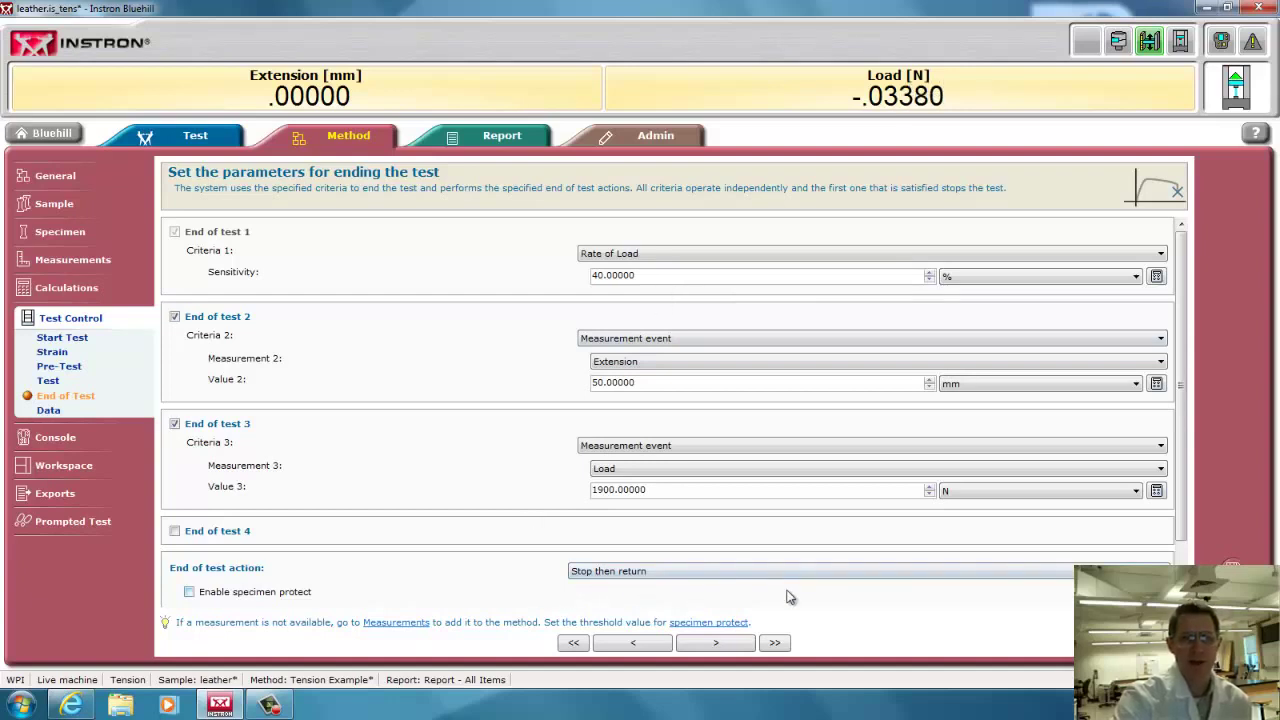
{"action": "left_click", "coordinate": [1160, 571]}
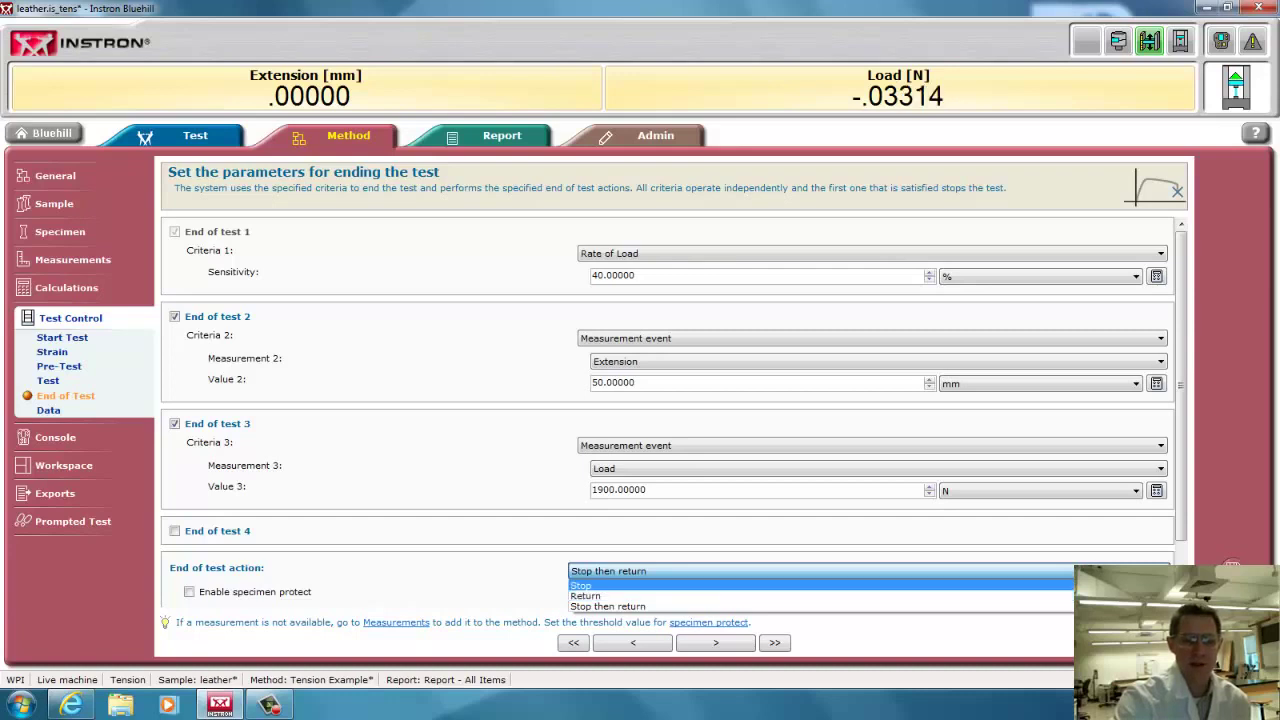
{"action": "key", "text": "Escape"}
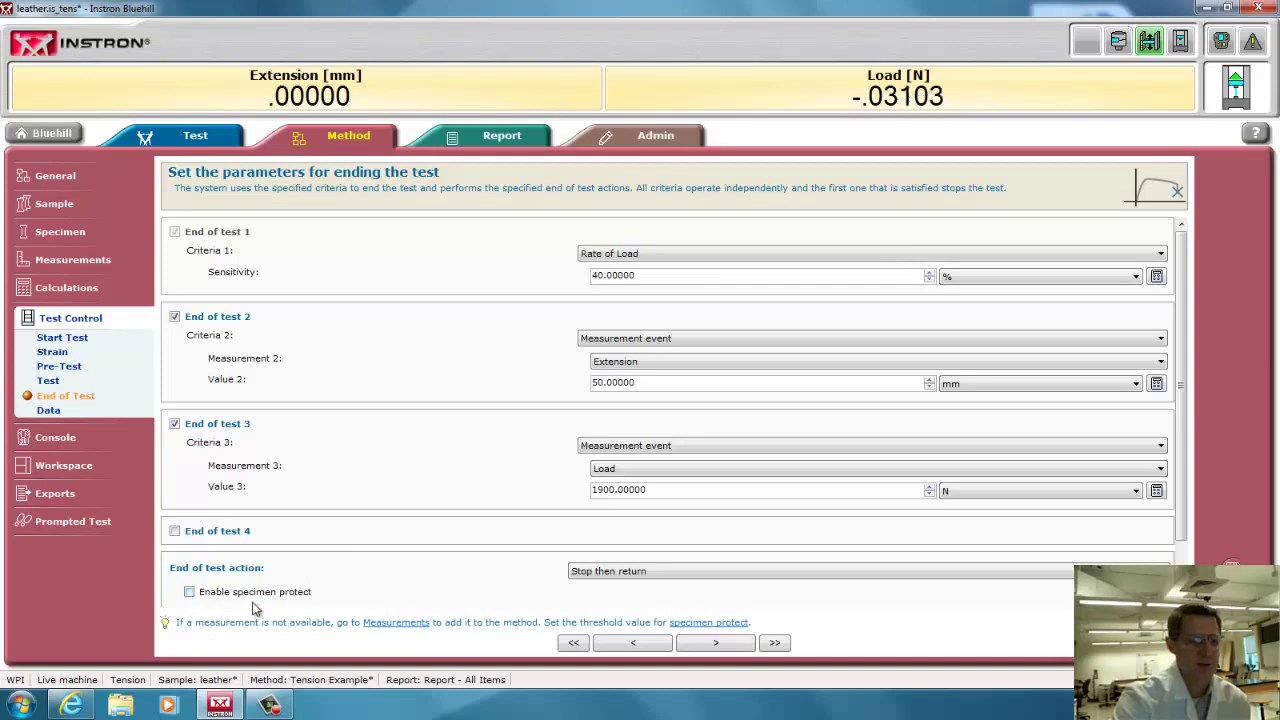
Set data capture to Interval 1 of 100 ms plus a Criteria 2 Load interval of 2 N.
{"action": "left_click", "coordinate": [49, 411]}
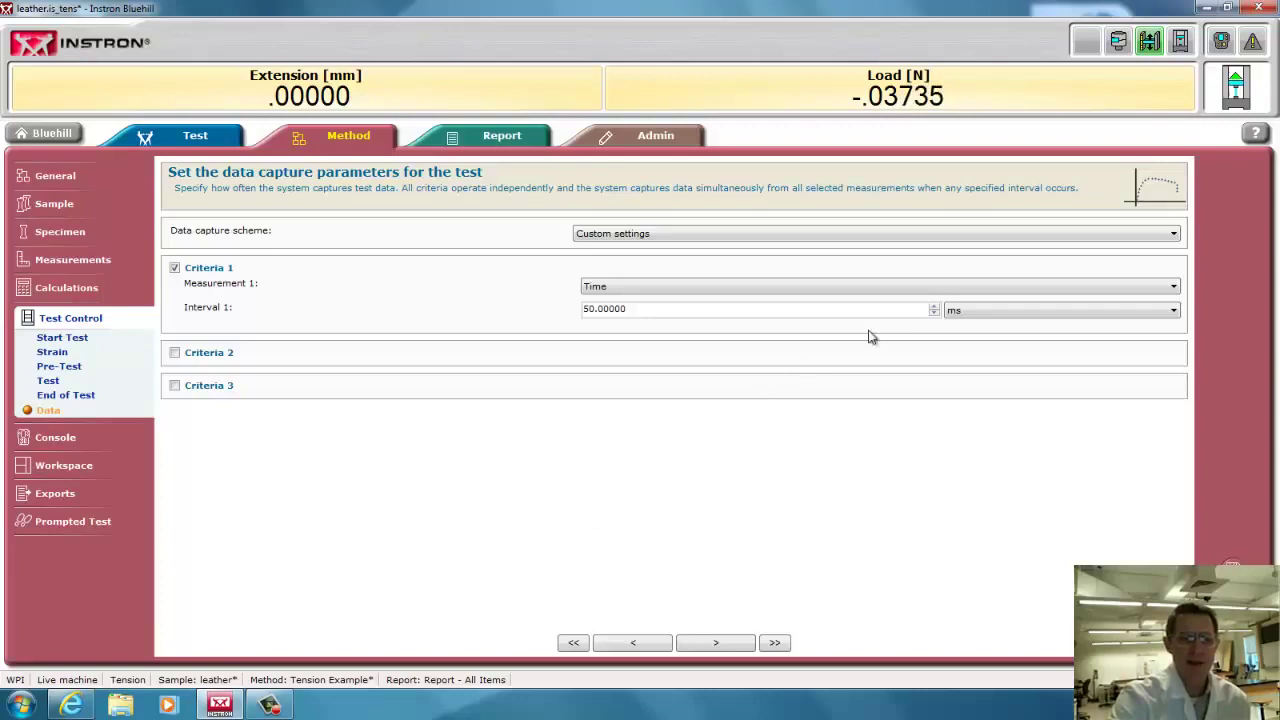
{"action": "left_click", "coordinate": [633, 308]}
{"action": "left_click_drag", "start_coordinate": [633, 308], "coordinate": [549, 304]}
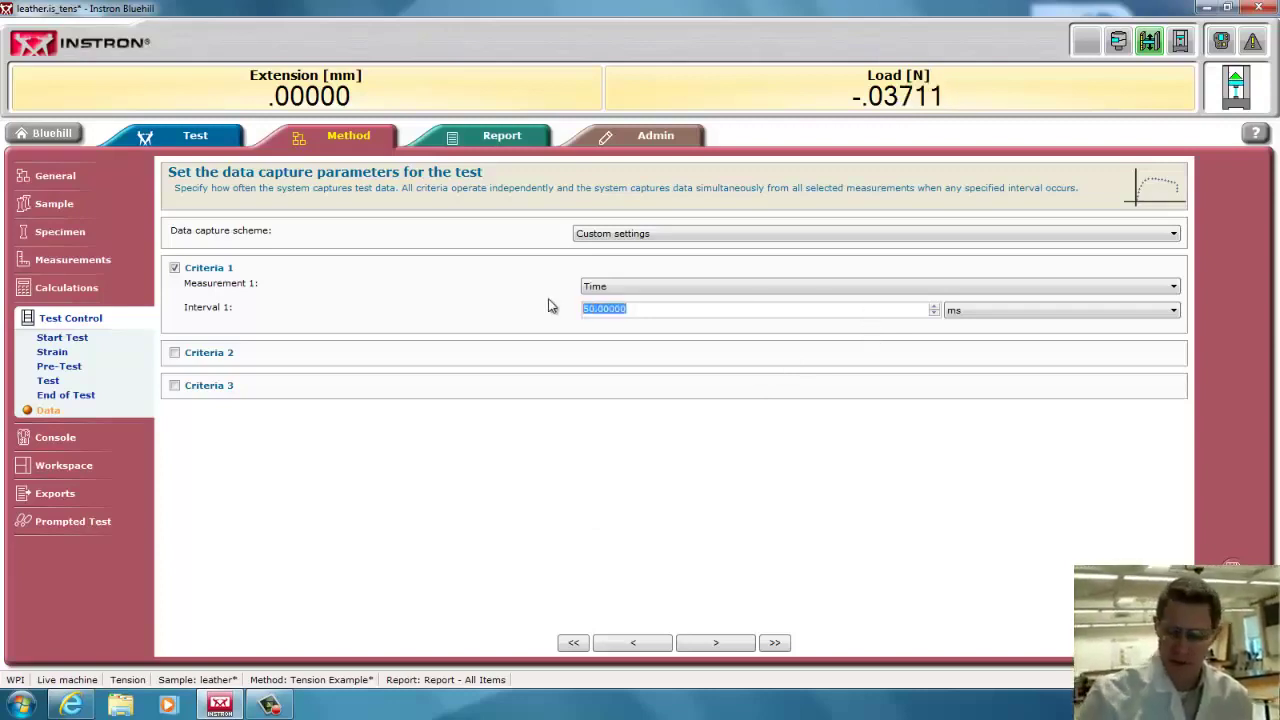
{"action": "type", "text": "100"}
{"action": "key", "text": "Tab"}
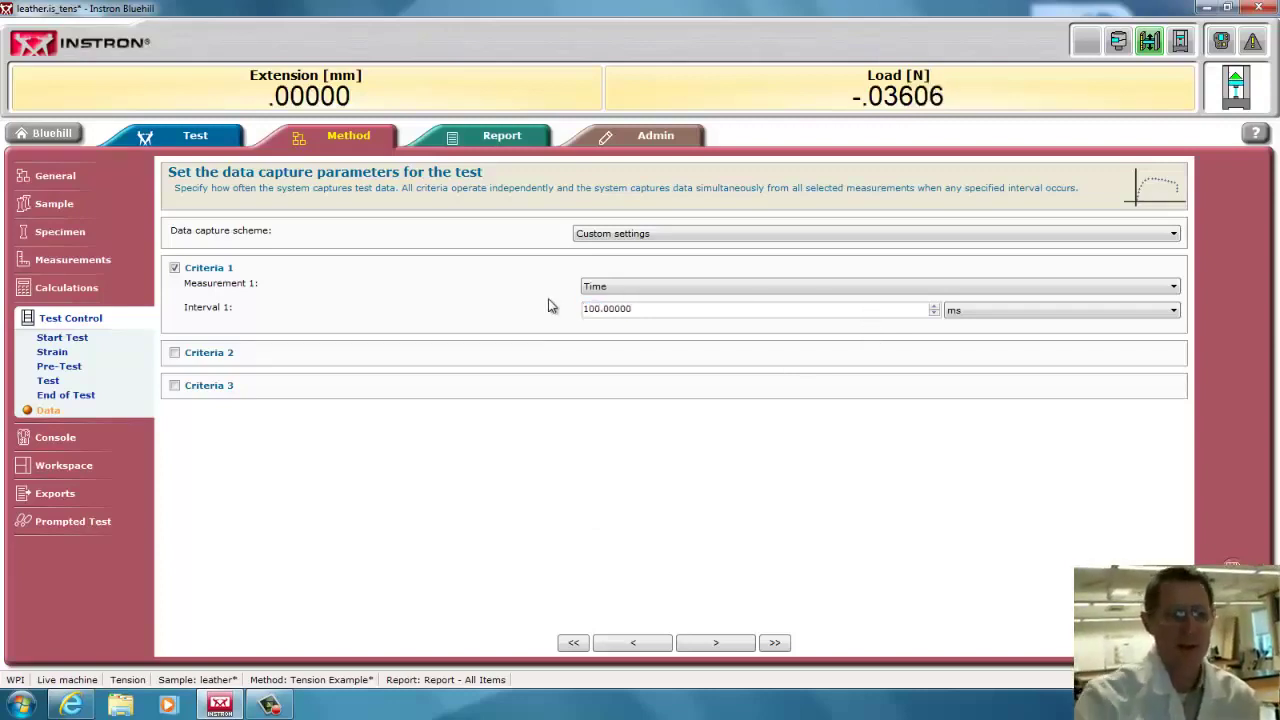
{"action": "left_click", "coordinate": [175, 353]}
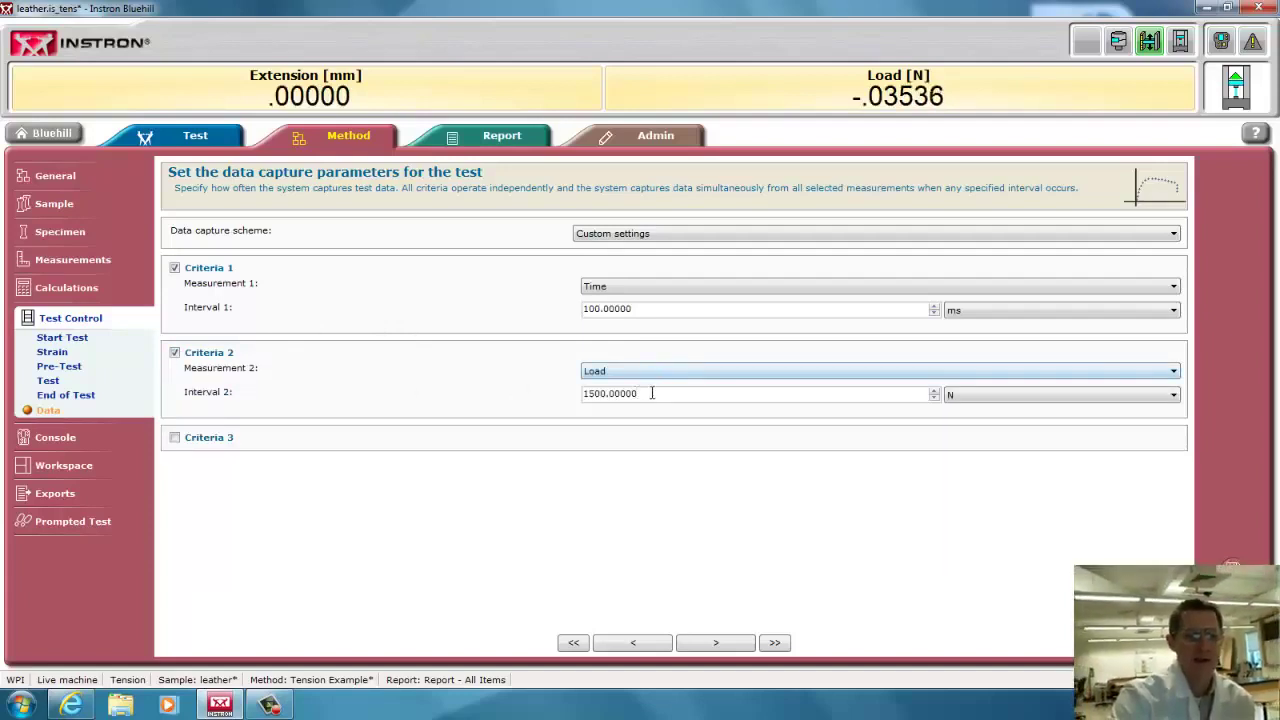
{"action": "left_click_drag", "start_coordinate": [738, 394], "coordinate": [575, 394]}
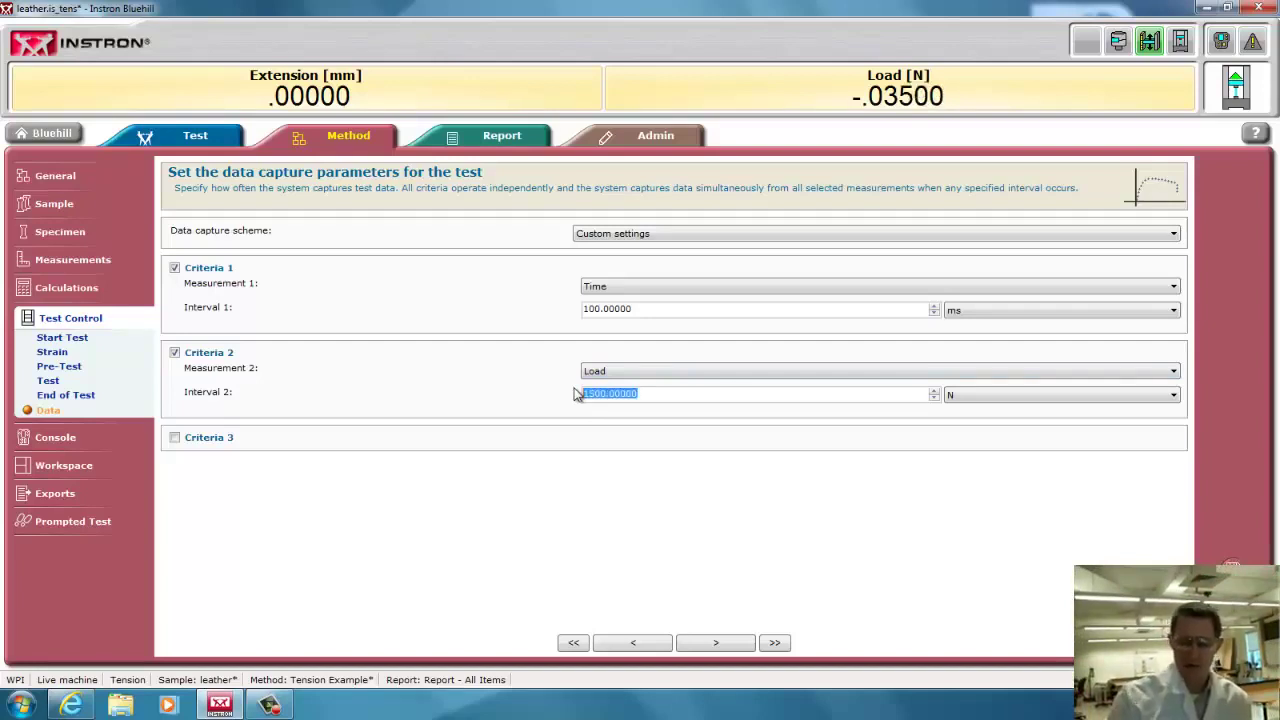
{"action": "type", "text": "2"}
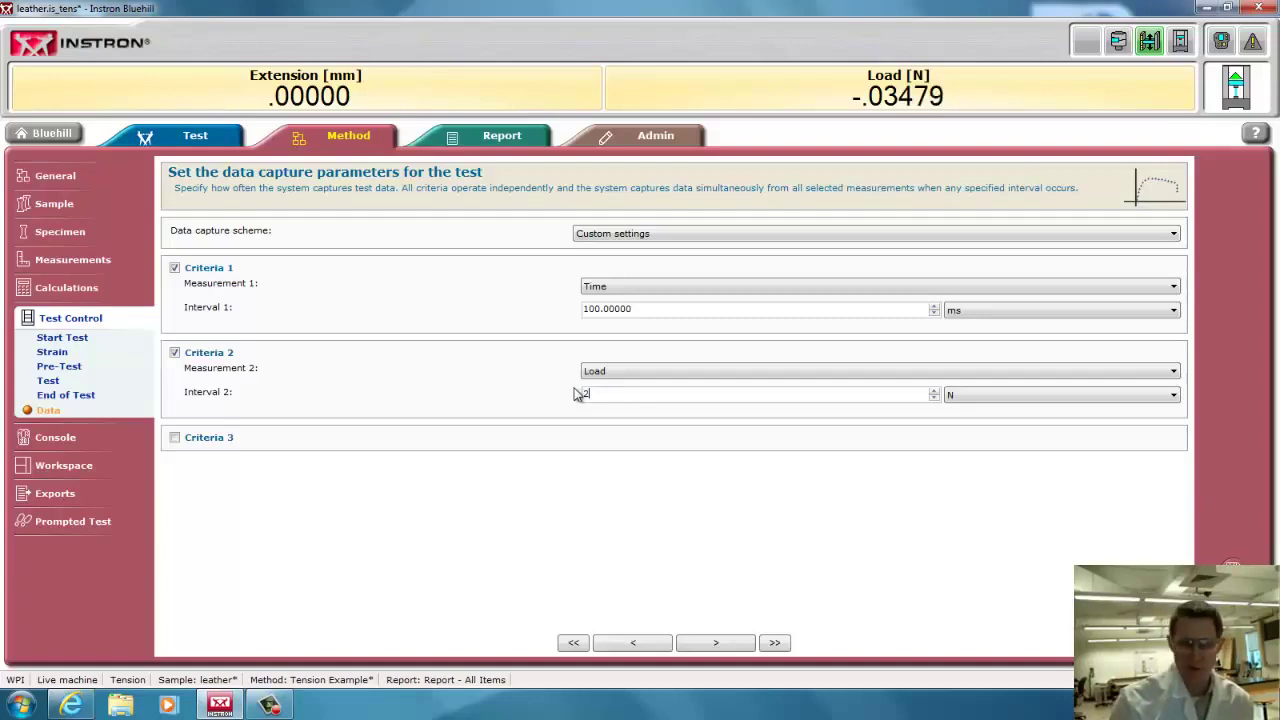
{"action": "key", "text": "Return"}
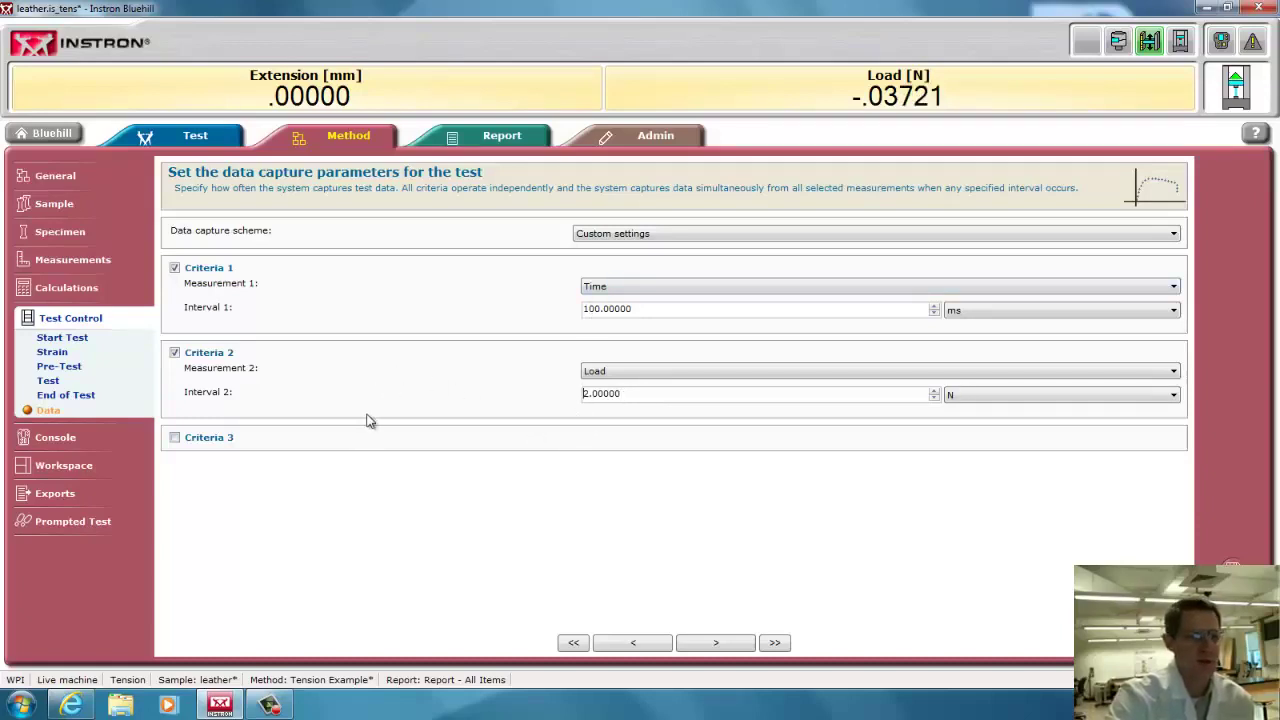
Add Tensile strain (Extension) and Tensile stress as the third and fourth console live displays.
{"action": "left_click", "coordinate": [55, 437]}
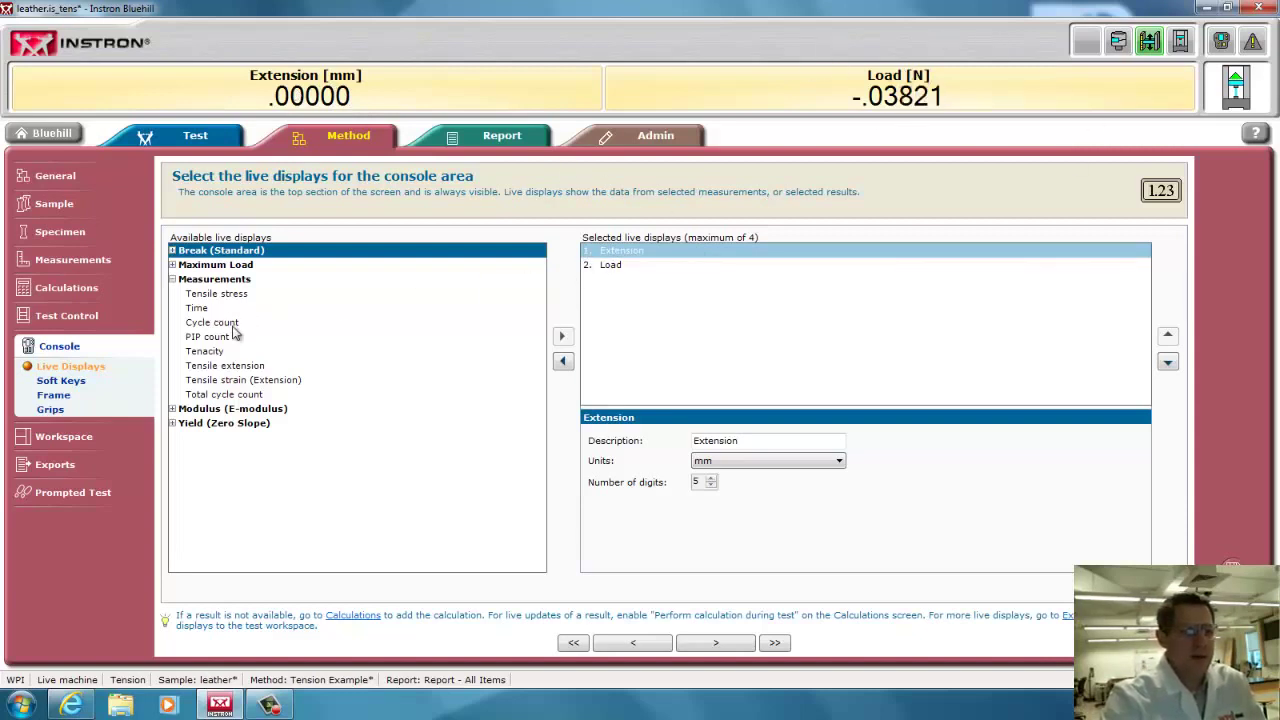
{"action": "left_click", "coordinate": [232, 381]}
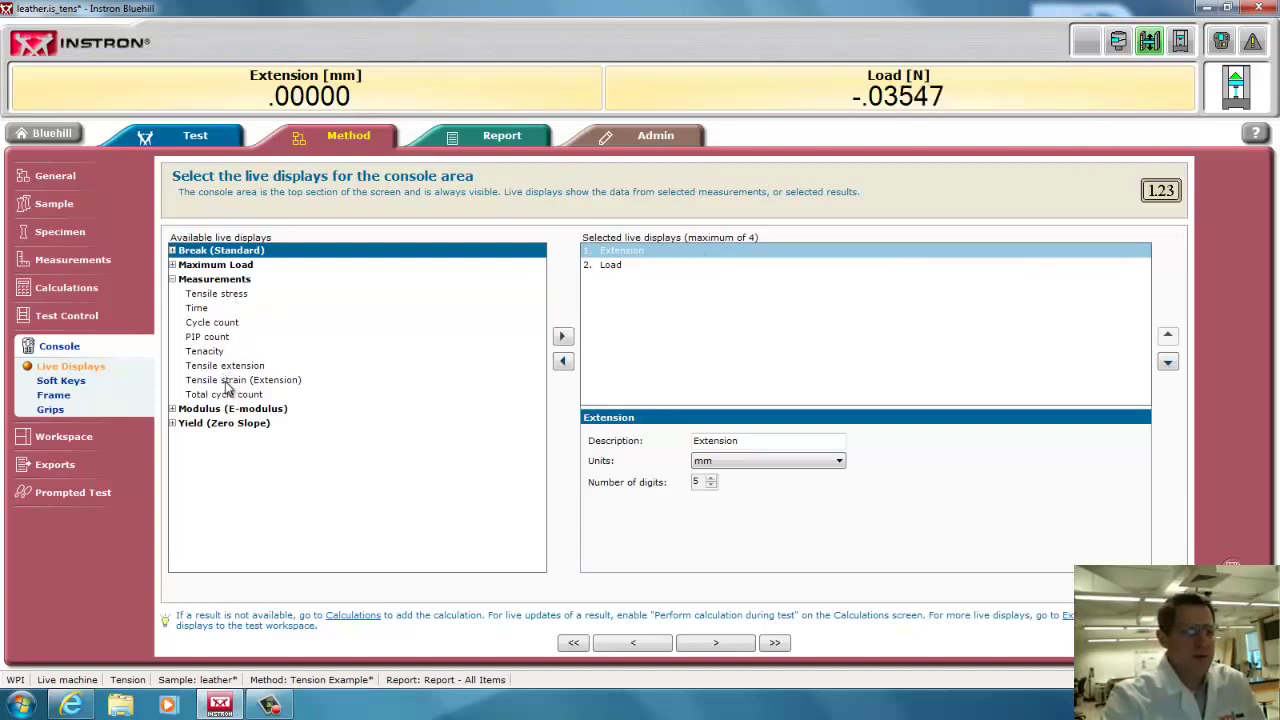
{"action": "left_click", "coordinate": [562, 336]}
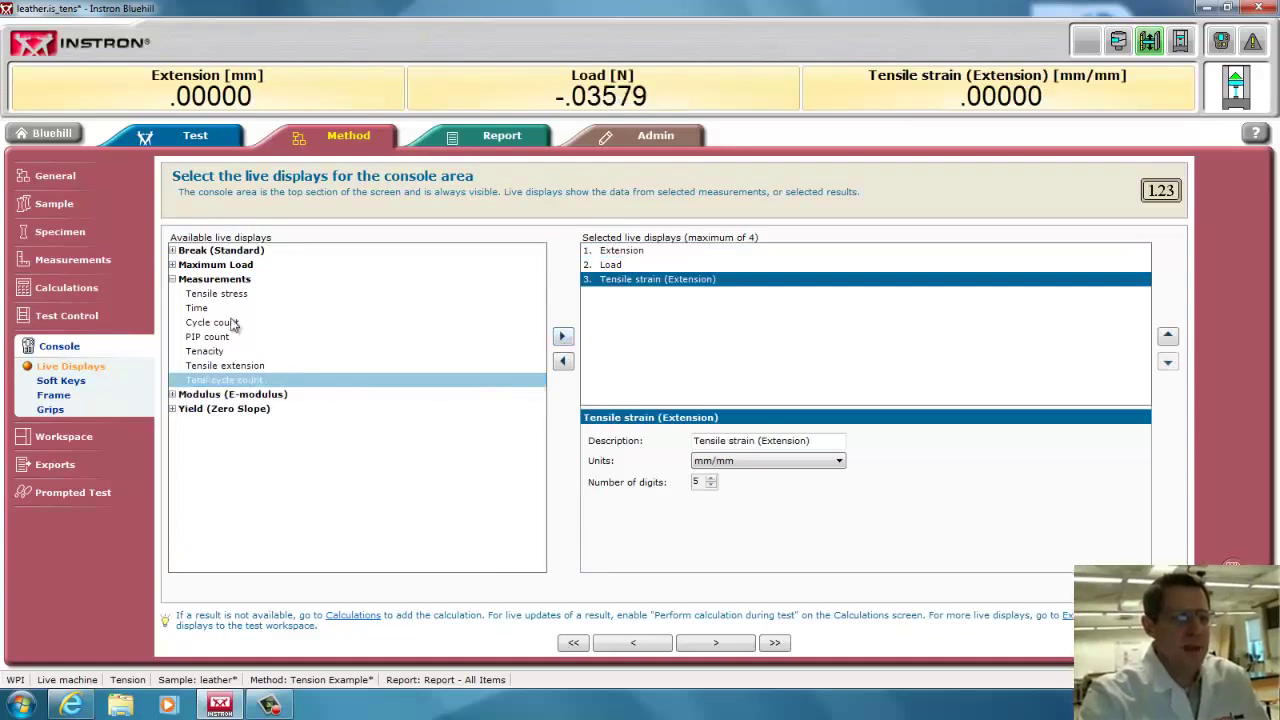
{"action": "left_click", "coordinate": [220, 294]}
{"action": "left_click", "coordinate": [562, 336]}
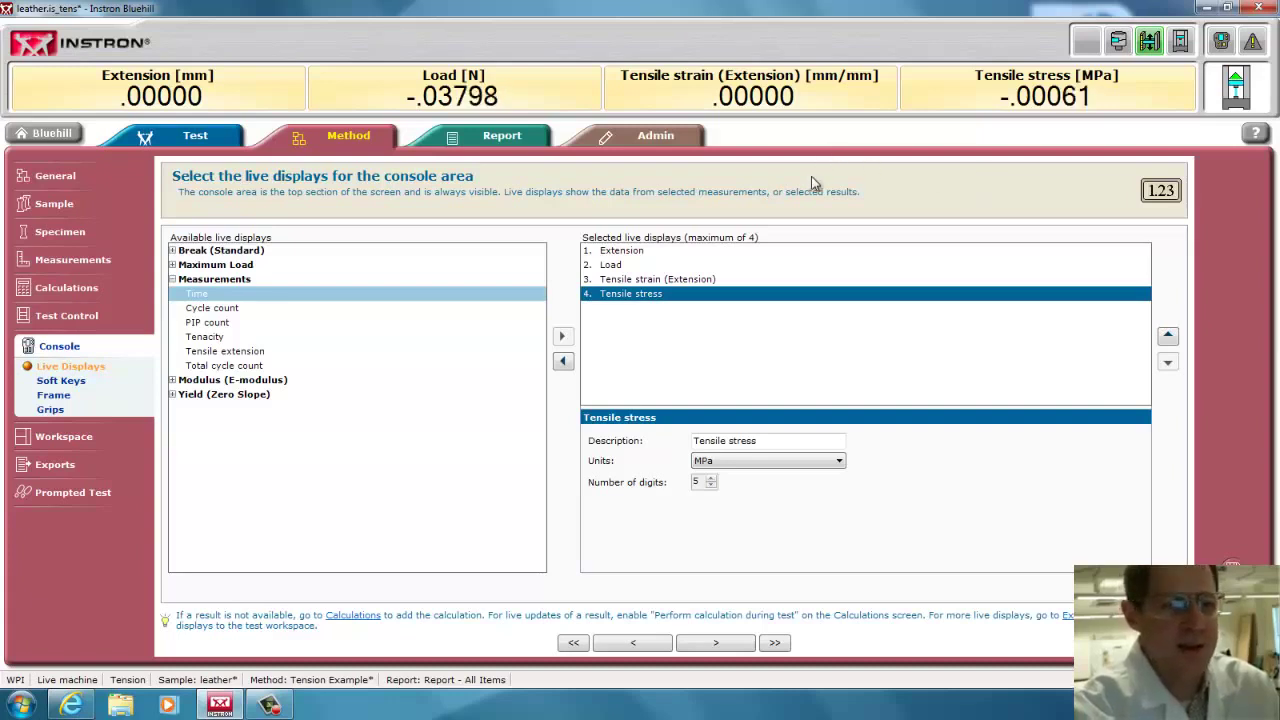
{"action": "left_click", "coordinate": [72, 383]}
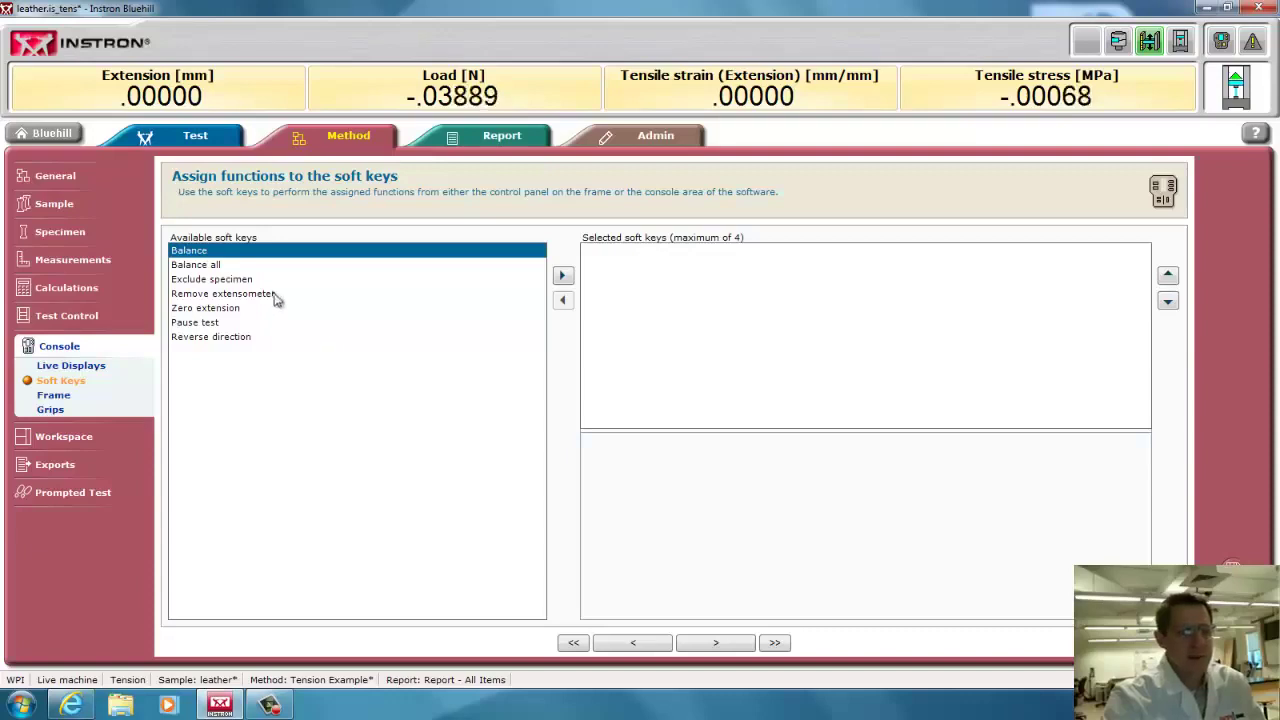
Put Balance Load and then Zero extension on the console's soft keys.
{"action": "left_click", "coordinate": [563, 277]}
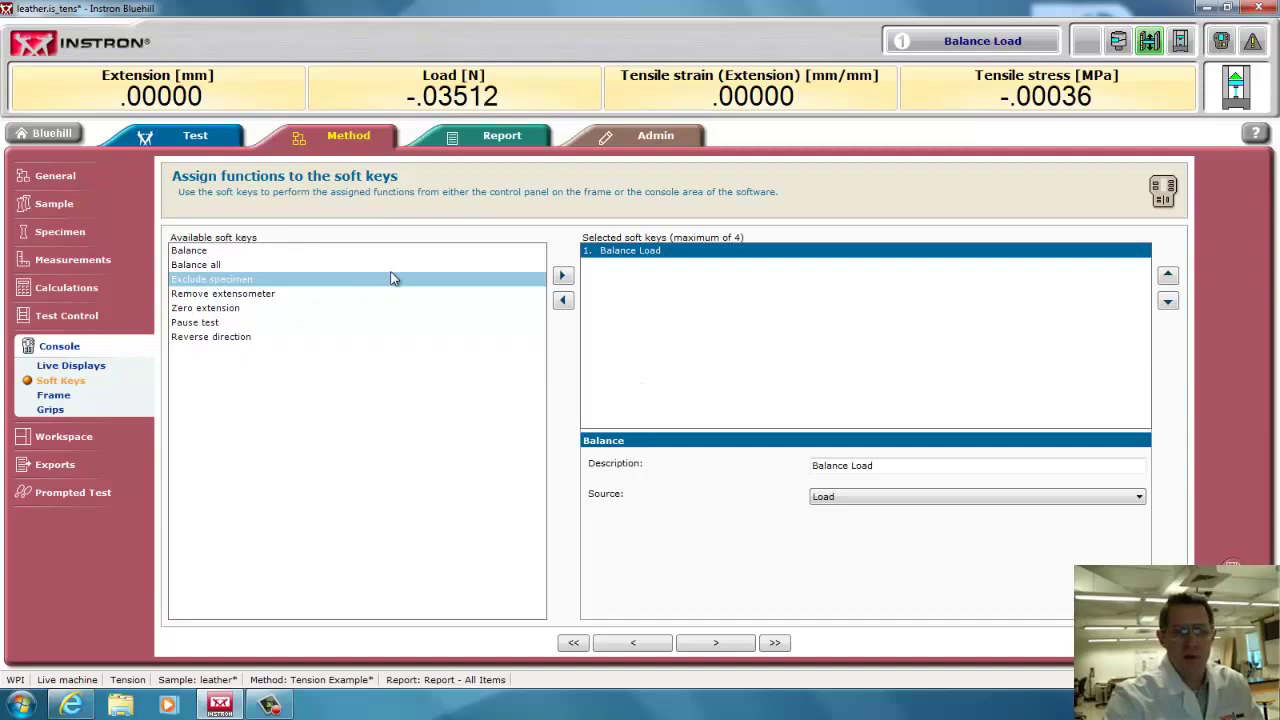
{"action": "left_click", "coordinate": [226, 309]}
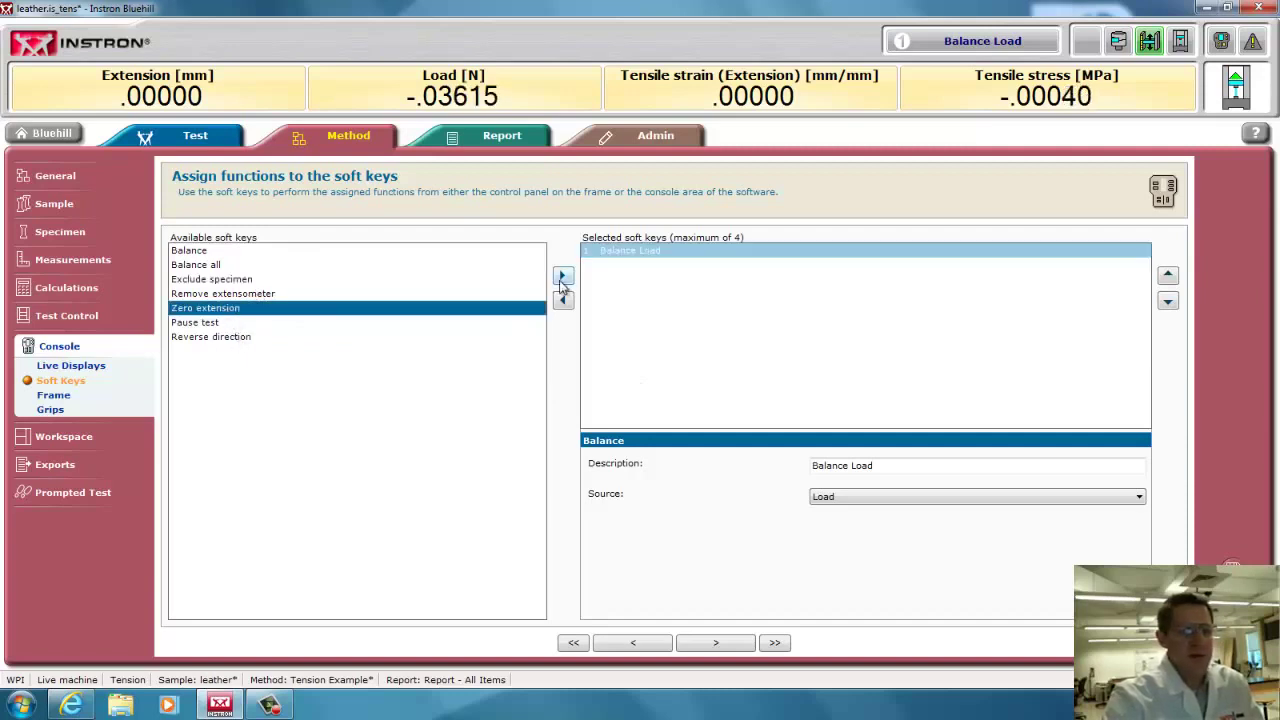
{"action": "left_click", "coordinate": [561, 275]}
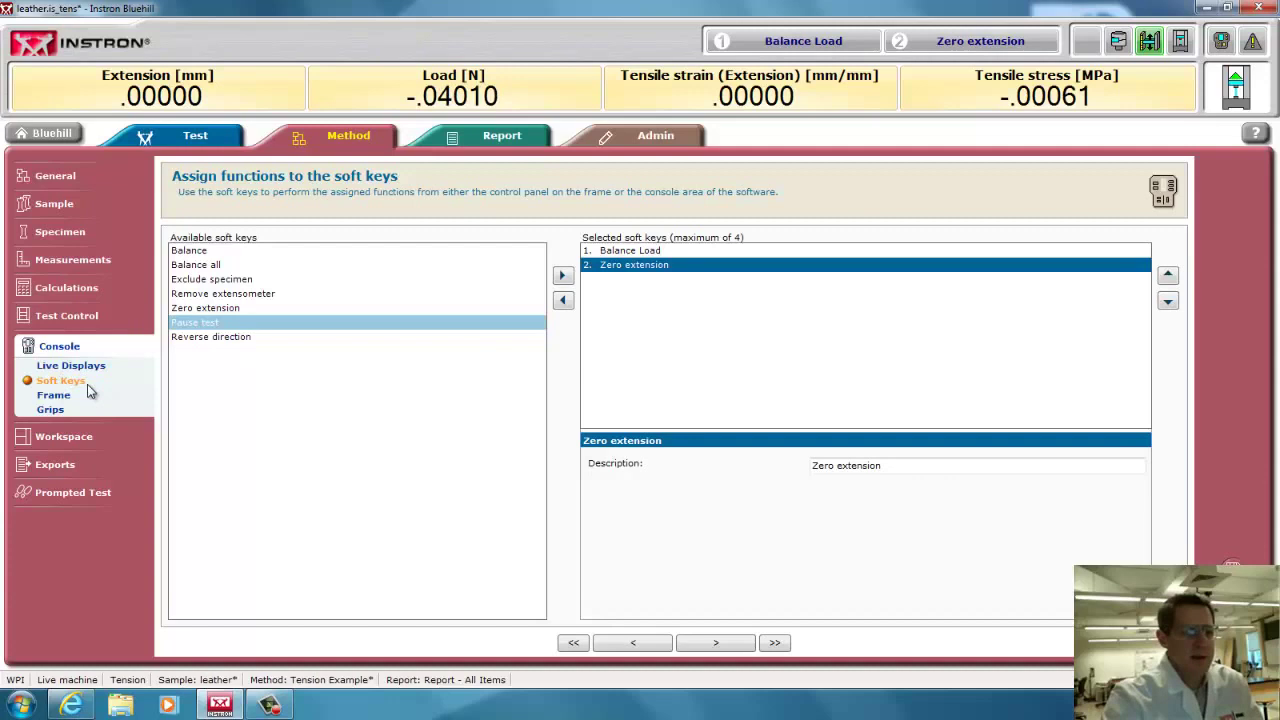
Check the console Frame parameters, then view the Grips control settings.
{"action": "left_click", "coordinate": [55, 396]}
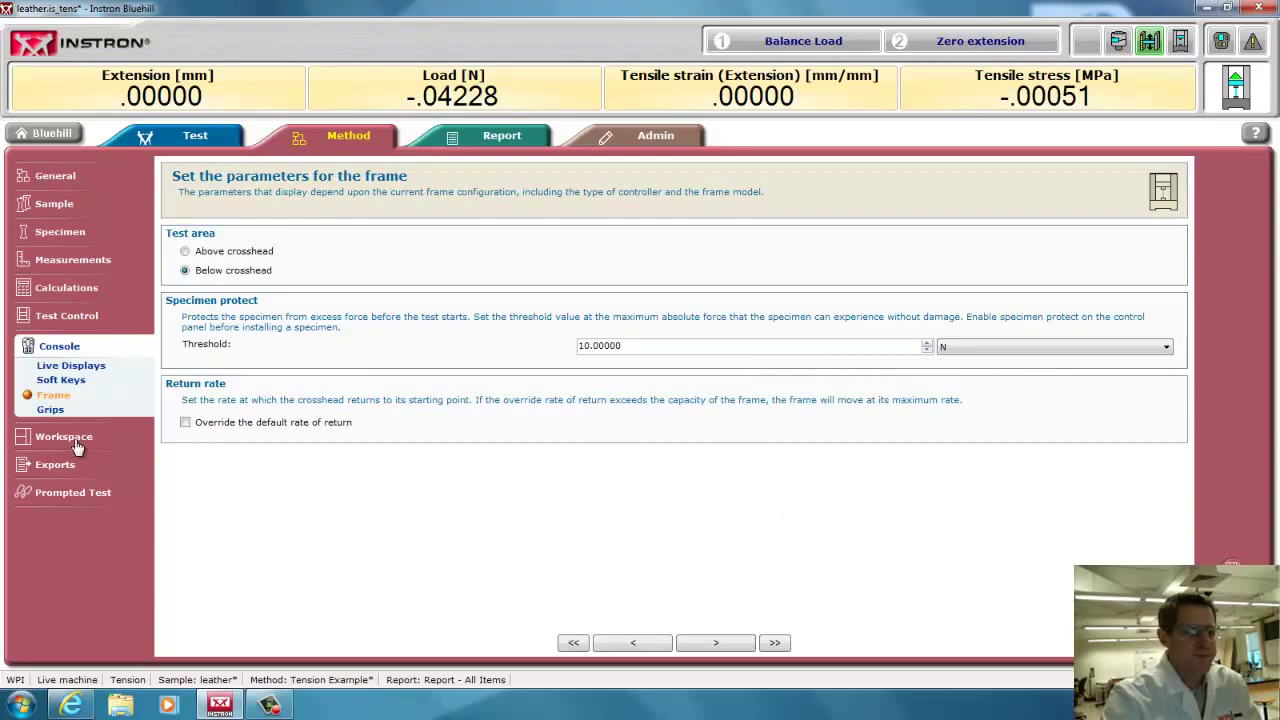
{"action": "left_click", "coordinate": [52, 412]}
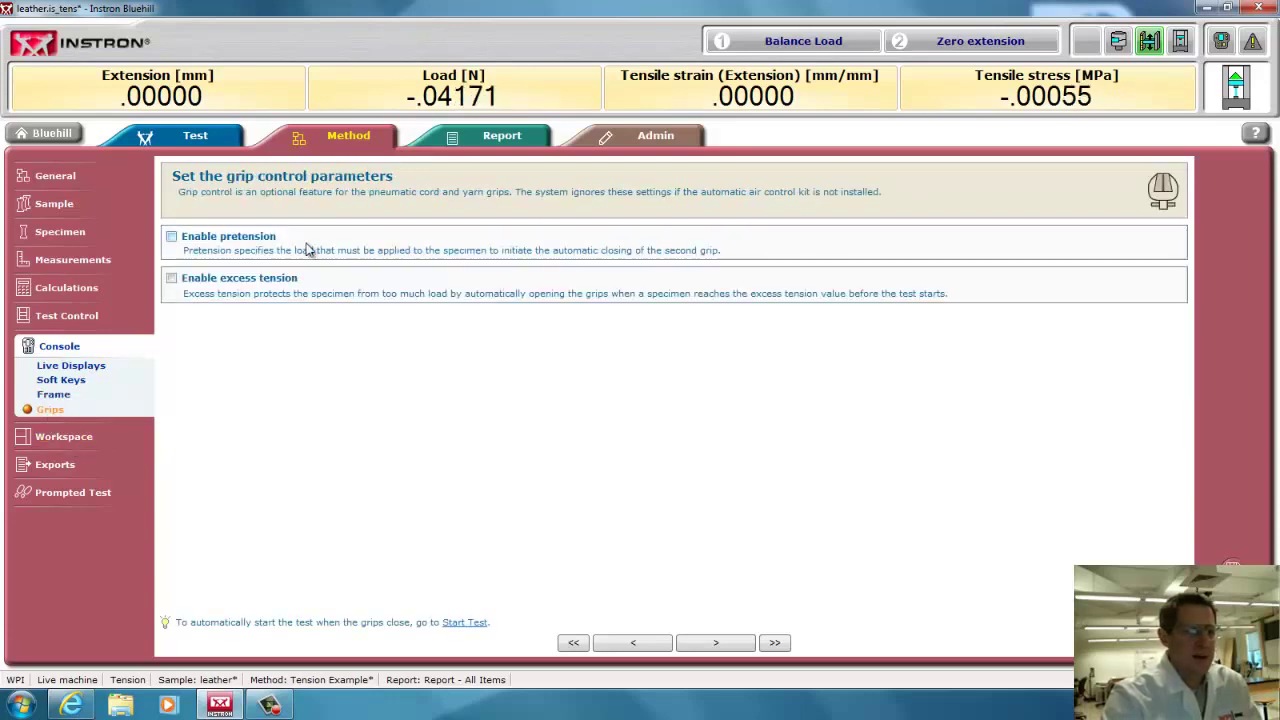
Show the Workspace operator inputs setup listing Specimen label, Rate 1 and Comment.
{"action": "left_click", "coordinate": [63, 440]}
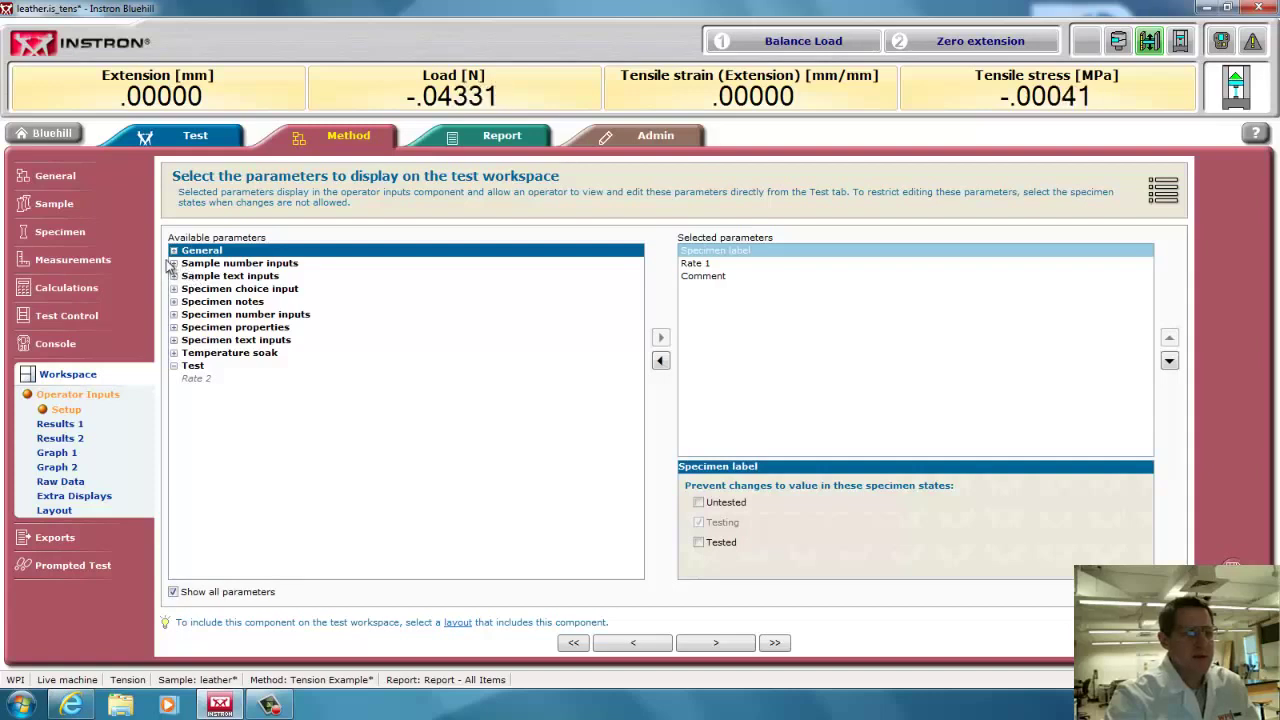
Add Length, Thickness and Width from Specimen properties as workspace operator inputs.
{"action": "left_click", "coordinate": [174, 264]}
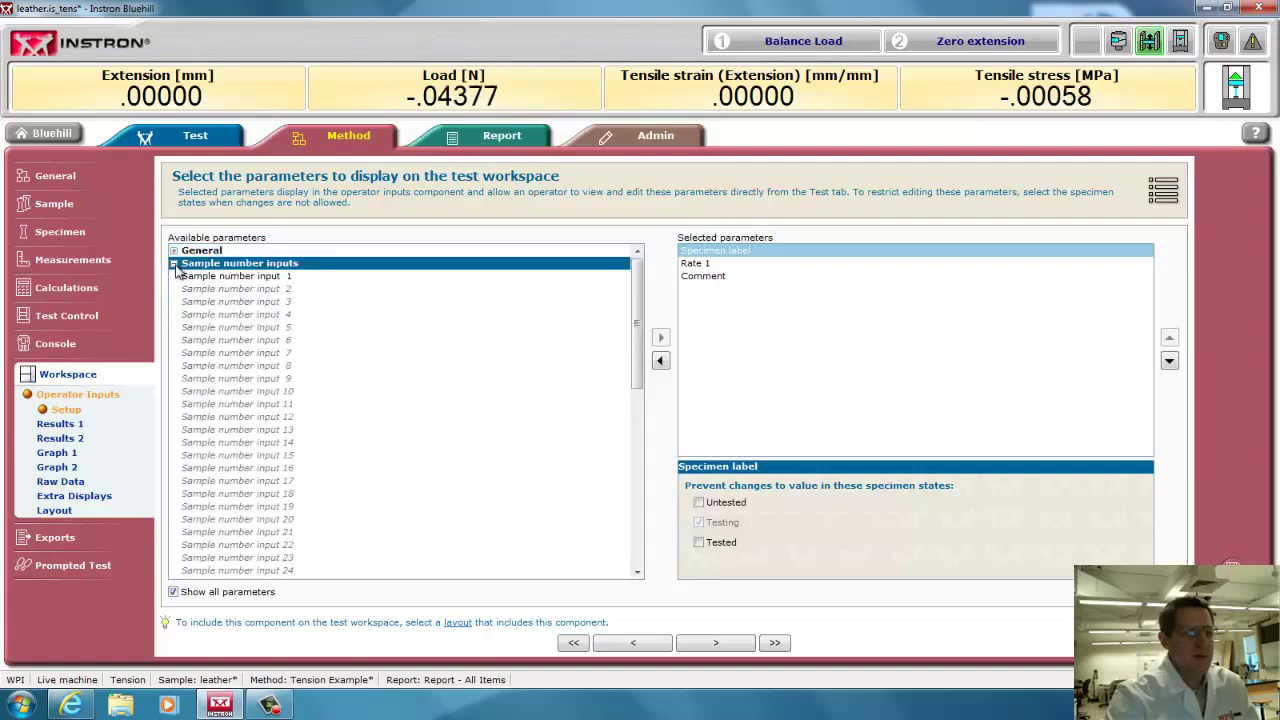
{"action": "left_click", "coordinate": [174, 264]}
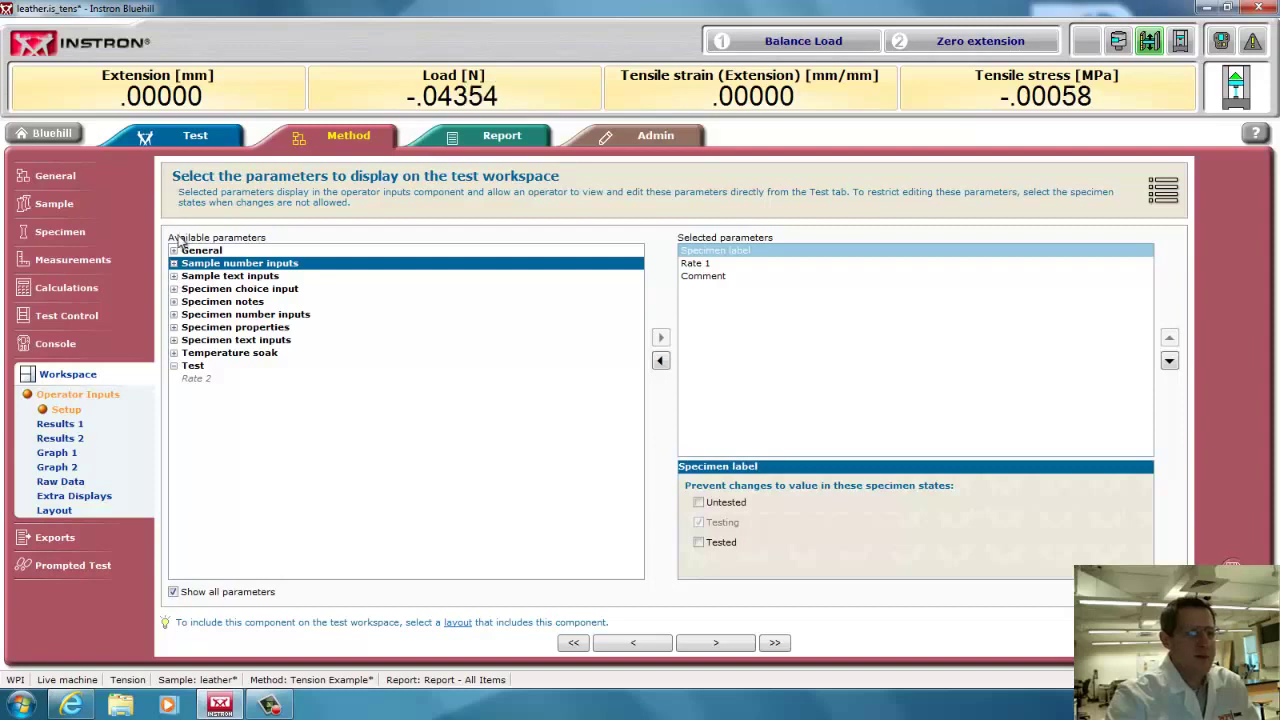
{"action": "left_click", "coordinate": [174, 327]}
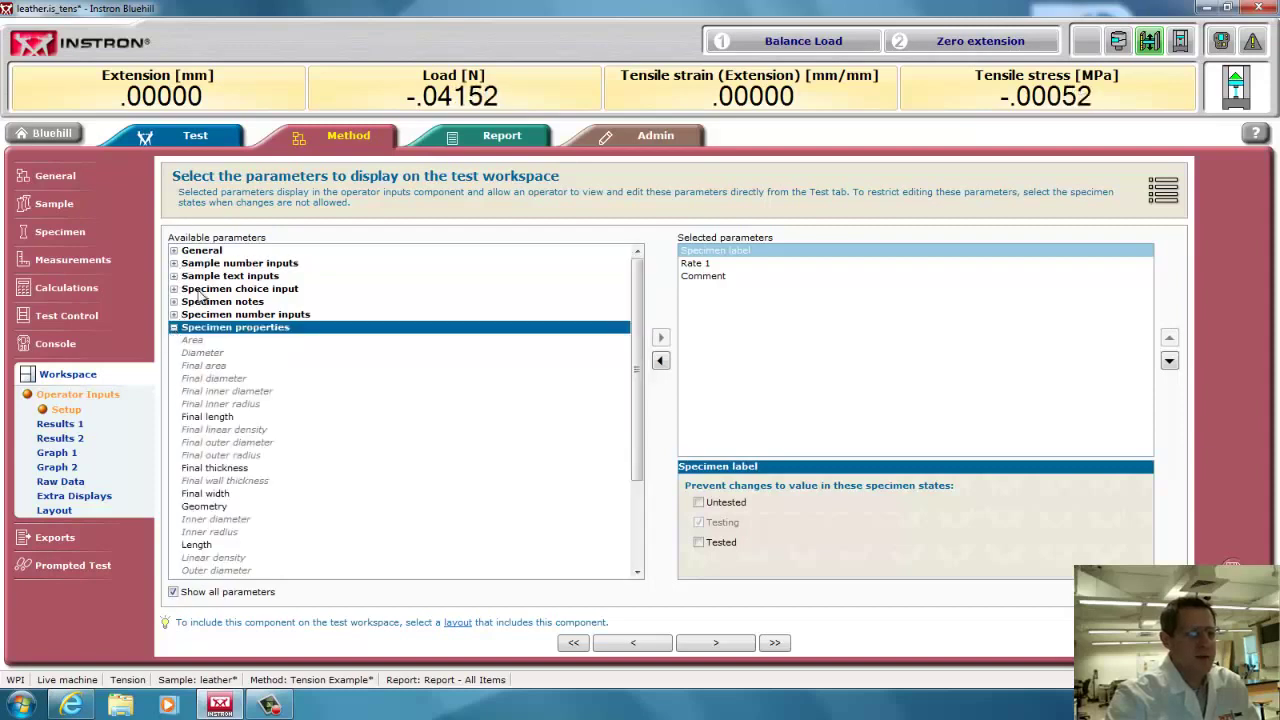
{"action": "scroll", "coordinate": [222, 528], "scroll_direction": "down", "scroll_amount": 3}
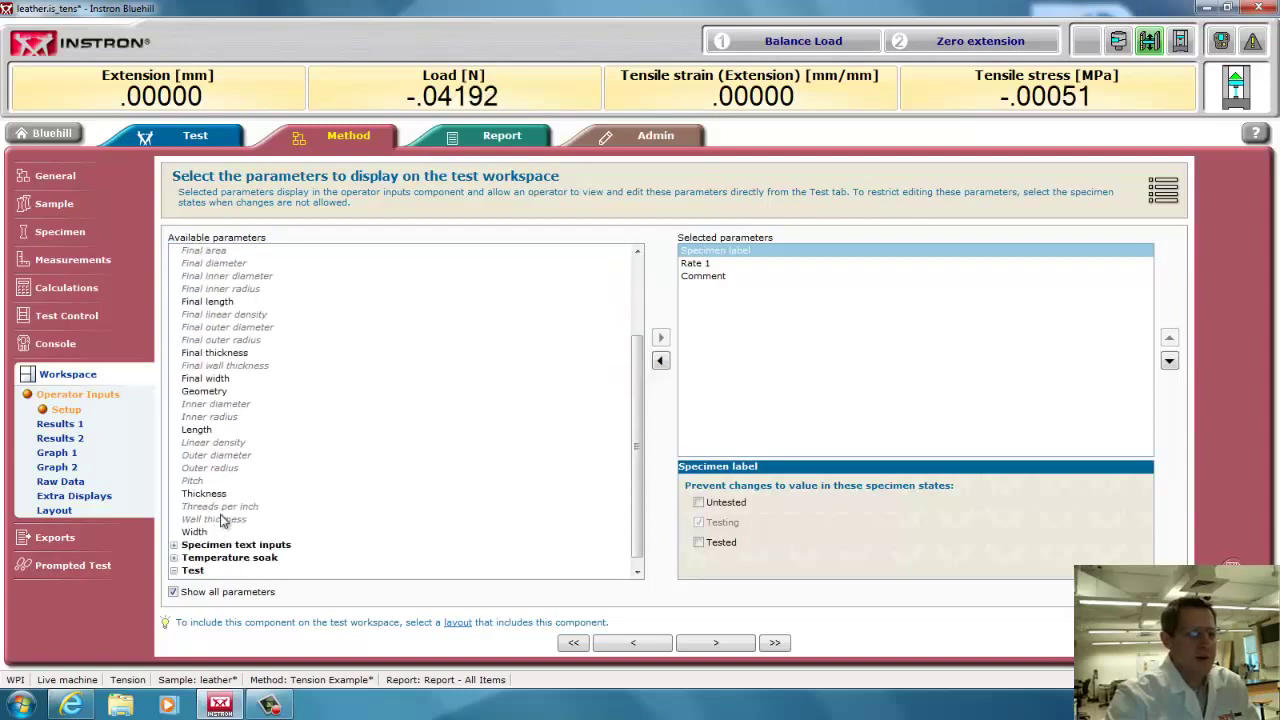
{"action": "left_click", "coordinate": [212, 431]}
{"action": "left_click", "coordinate": [660, 337]}
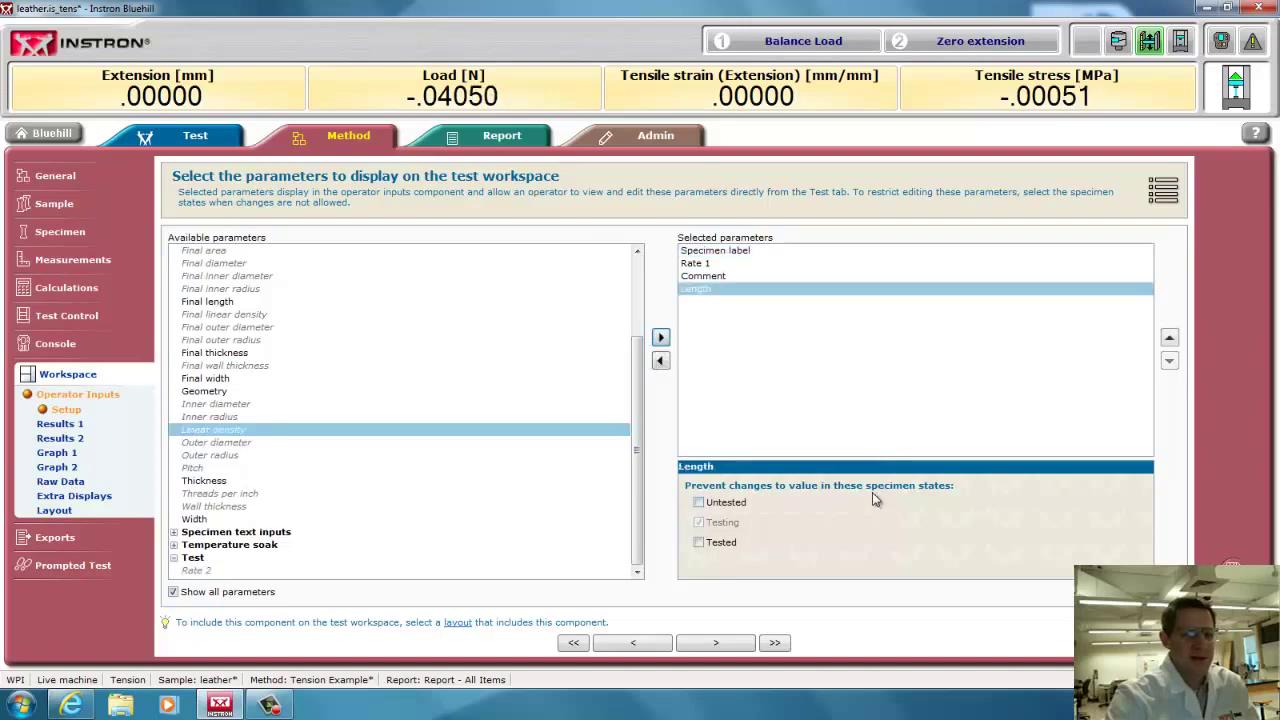
{"action": "left_click", "coordinate": [203, 484]}
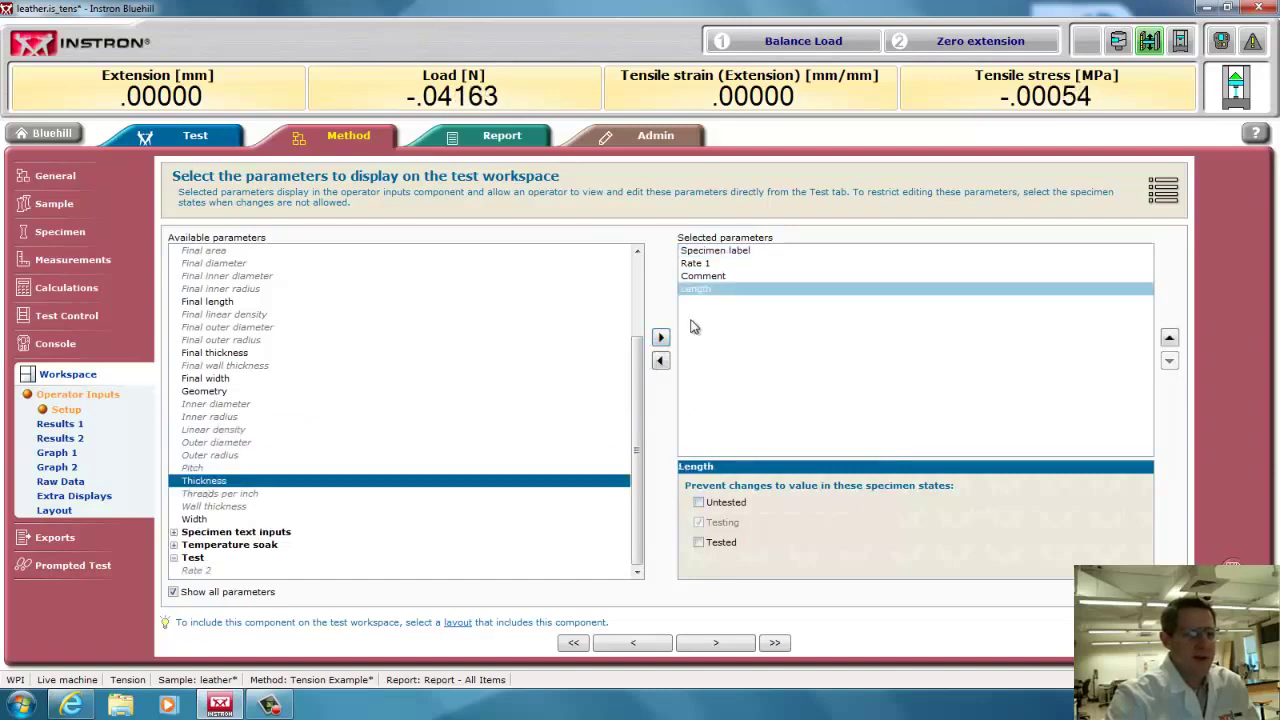
{"action": "left_click", "coordinate": [660, 337]}
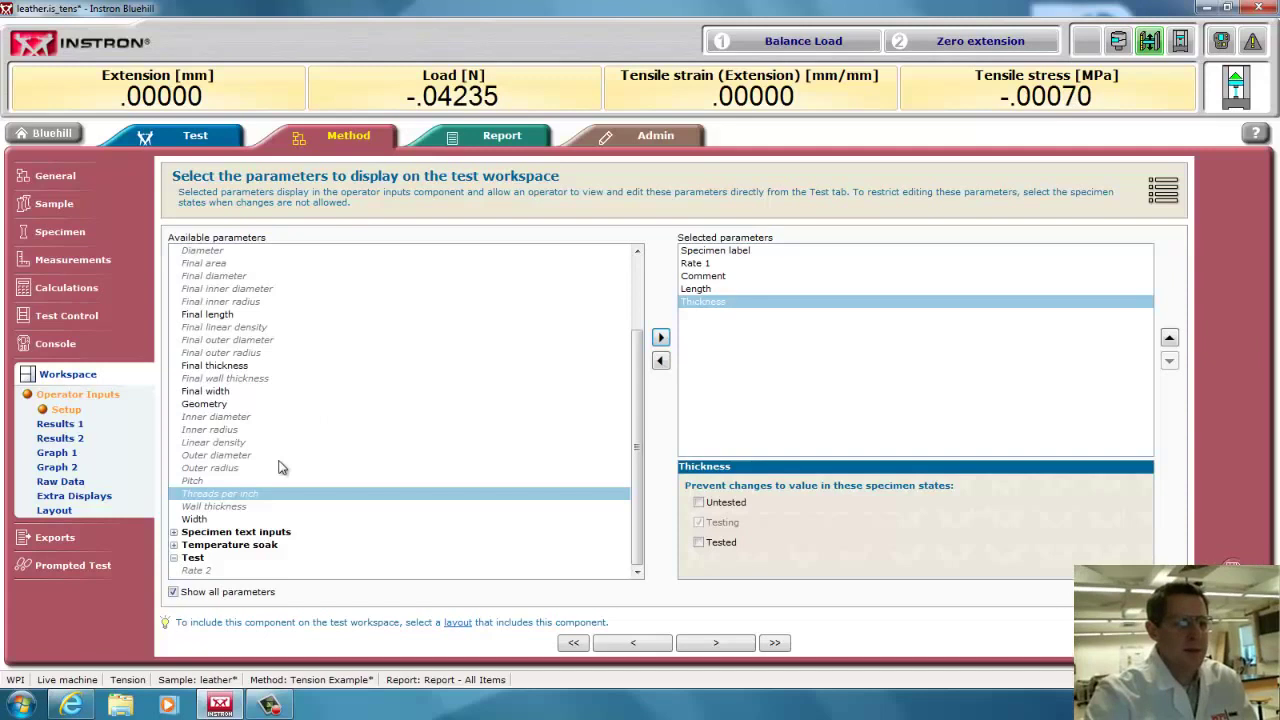
{"action": "left_click", "coordinate": [250, 519]}
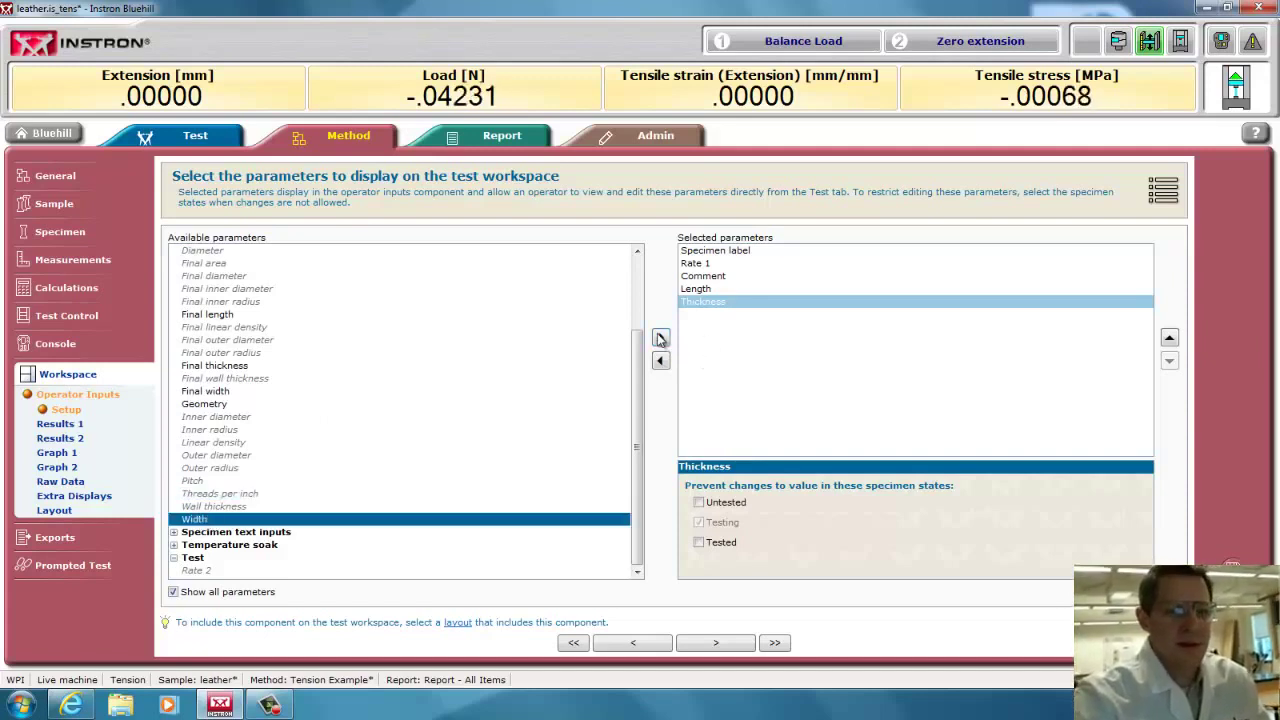
{"action": "left_click", "coordinate": [660, 337]}
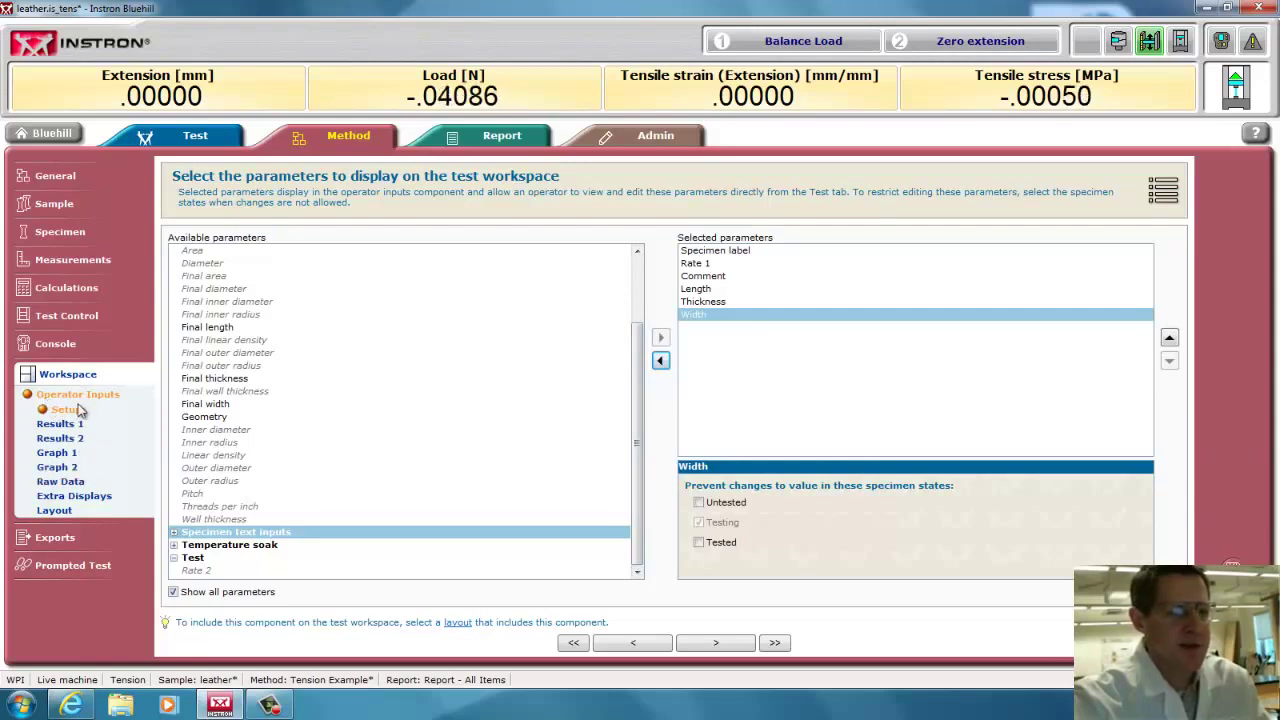
Turn off Prompt before start in the Prompted Test settings, keeping Prompt before test.
{"action": "left_click", "coordinate": [58, 537]}
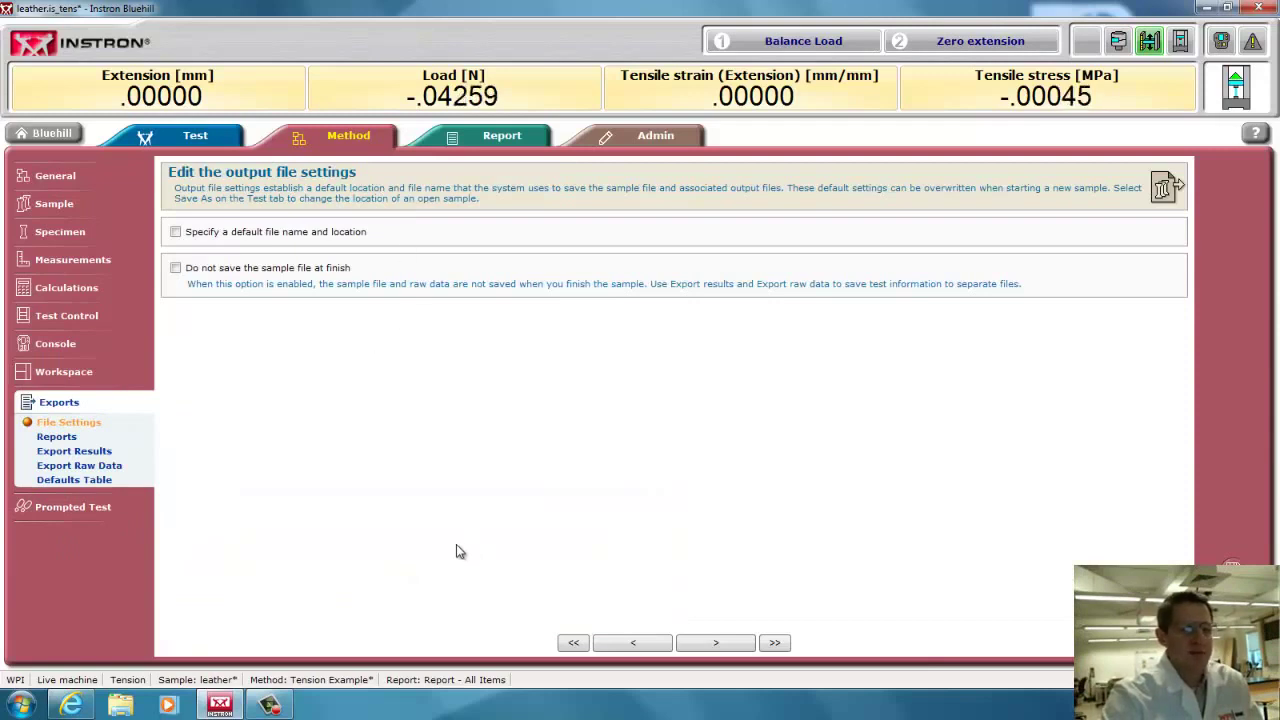
{"action": "left_click", "coordinate": [73, 508]}
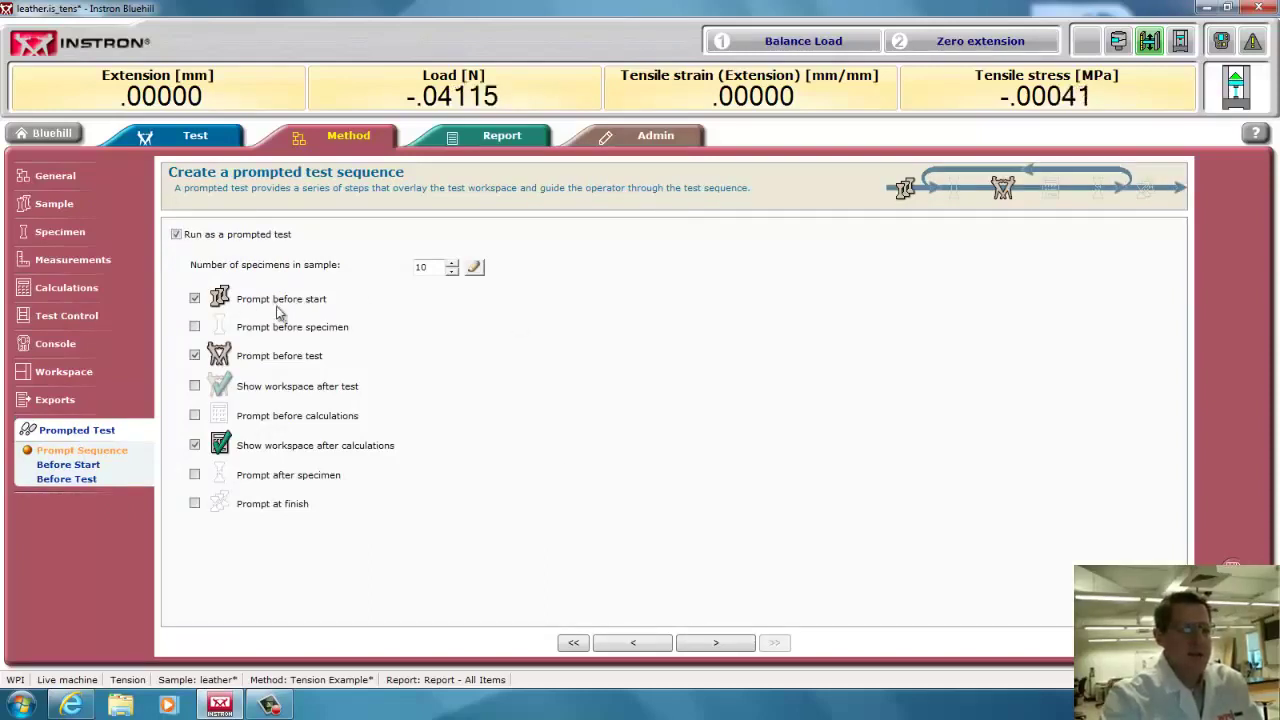
{"action": "left_click", "coordinate": [194, 298]}
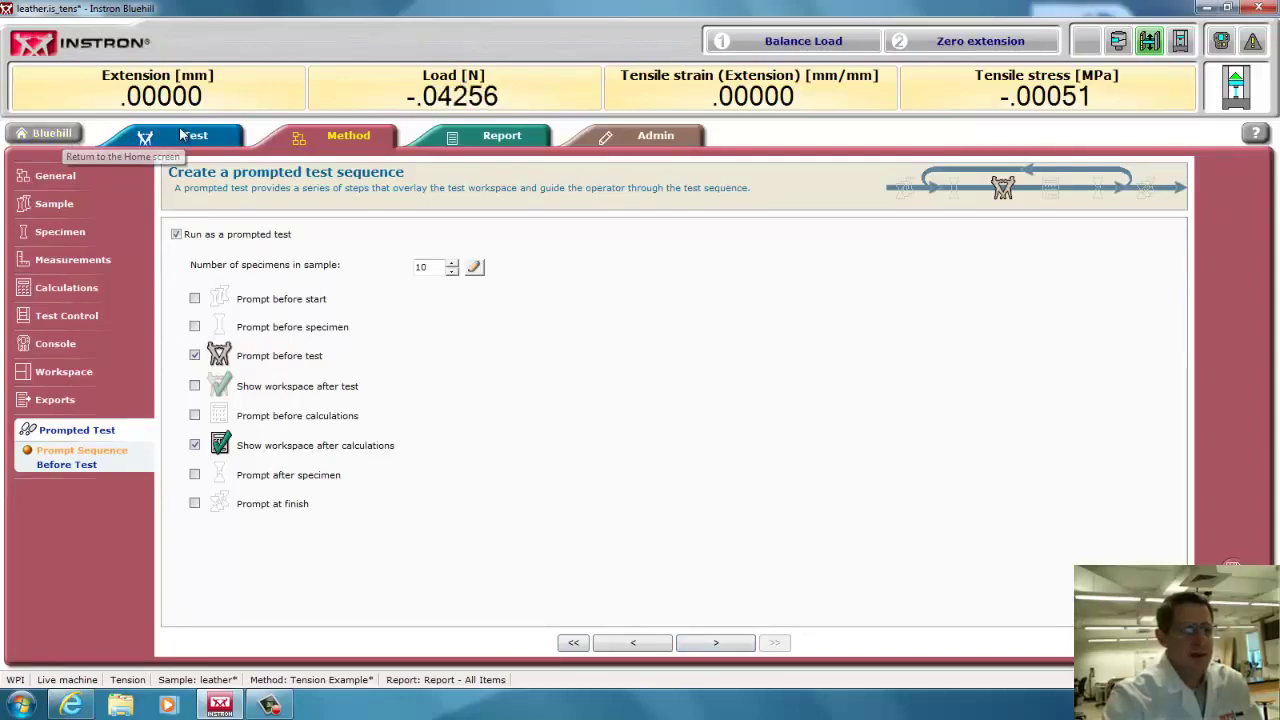
Name the new sample 'leather tensile test' in Public Documents' Billiar protocols folder.
{"action": "left_click", "coordinate": [238, 141]}
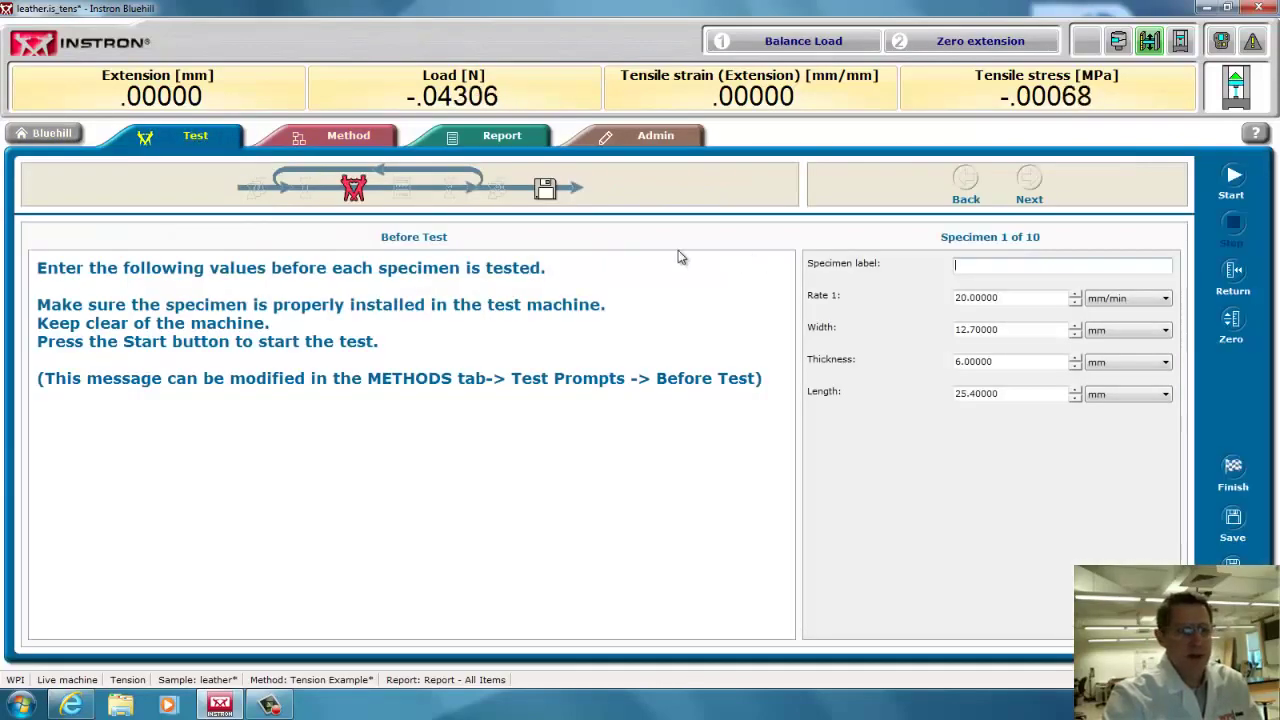
{"action": "left_click", "coordinate": [1233, 560]}
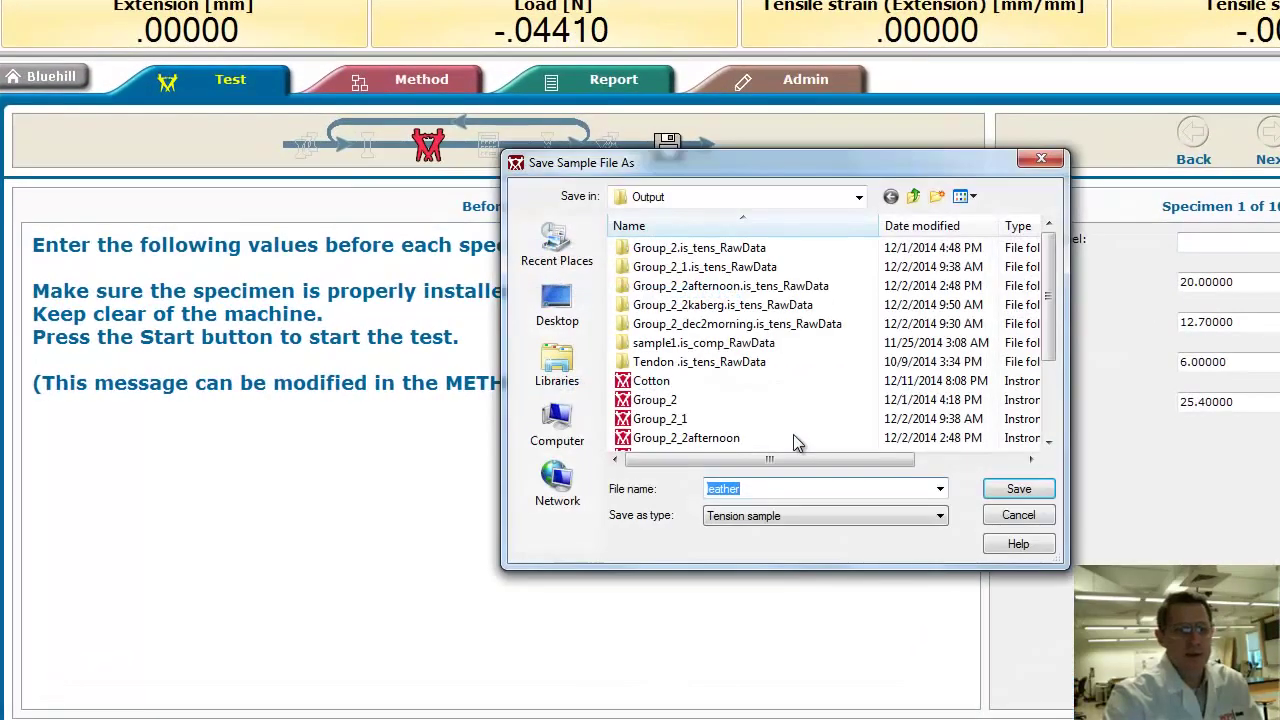
{"action": "left_click", "coordinate": [858, 197]}
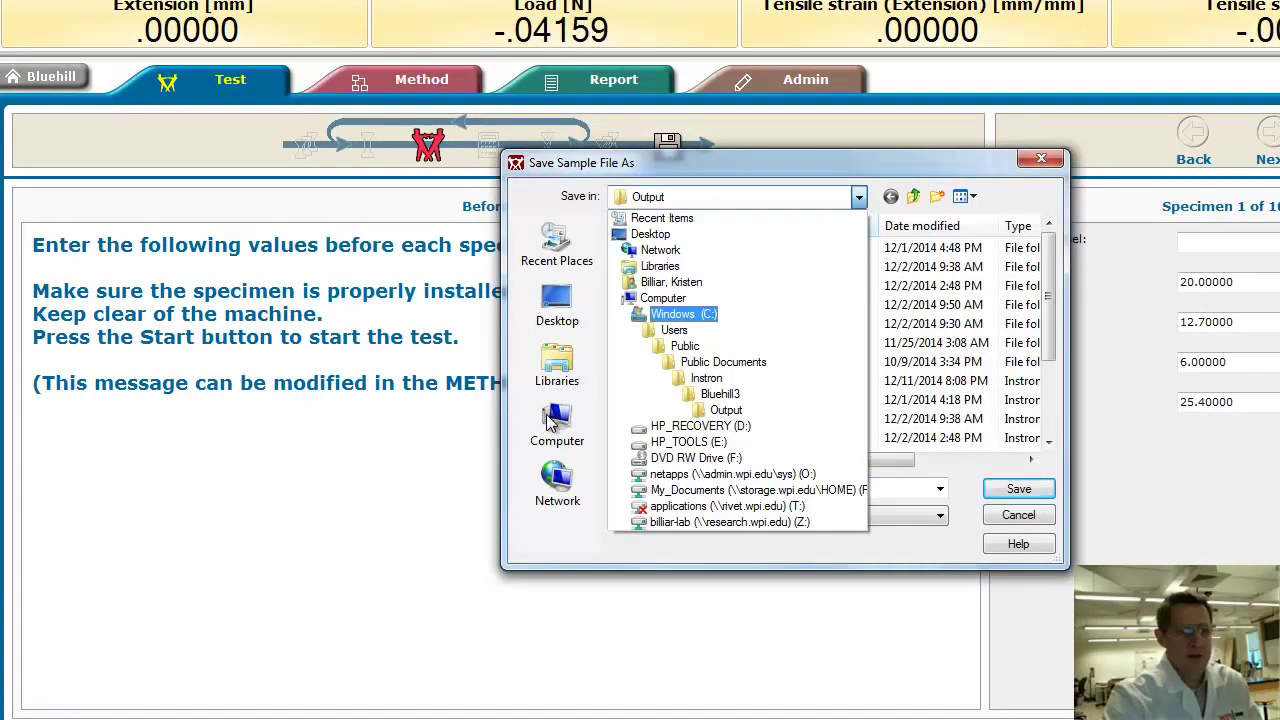
{"action": "left_click", "coordinate": [708, 380]}
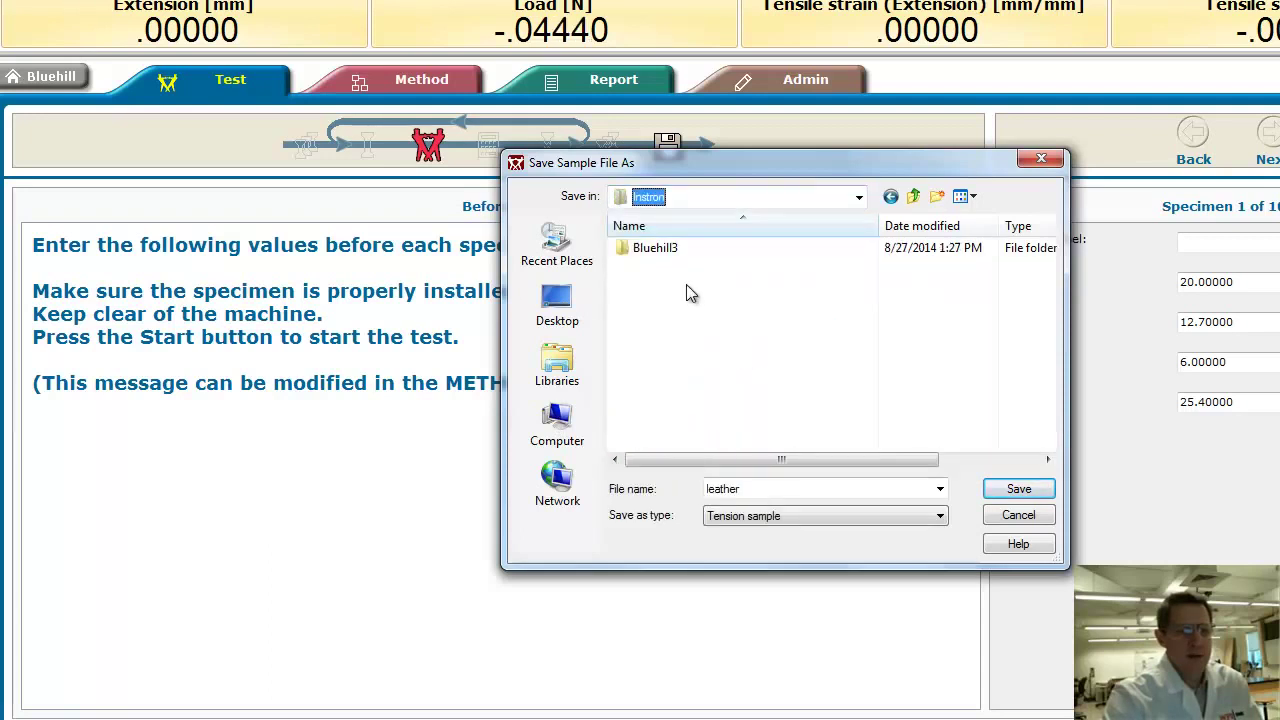
{"action": "left_click", "coordinate": [915, 197]}
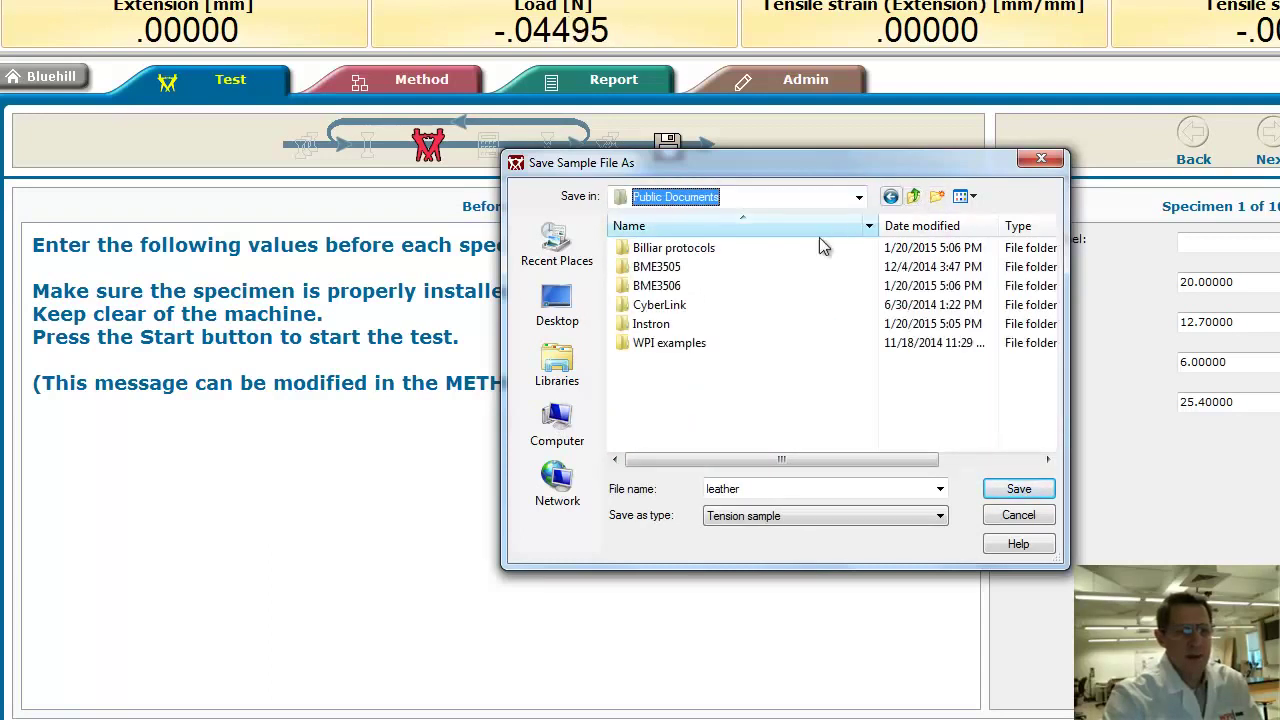
{"action": "double_click", "coordinate": [690, 250]}
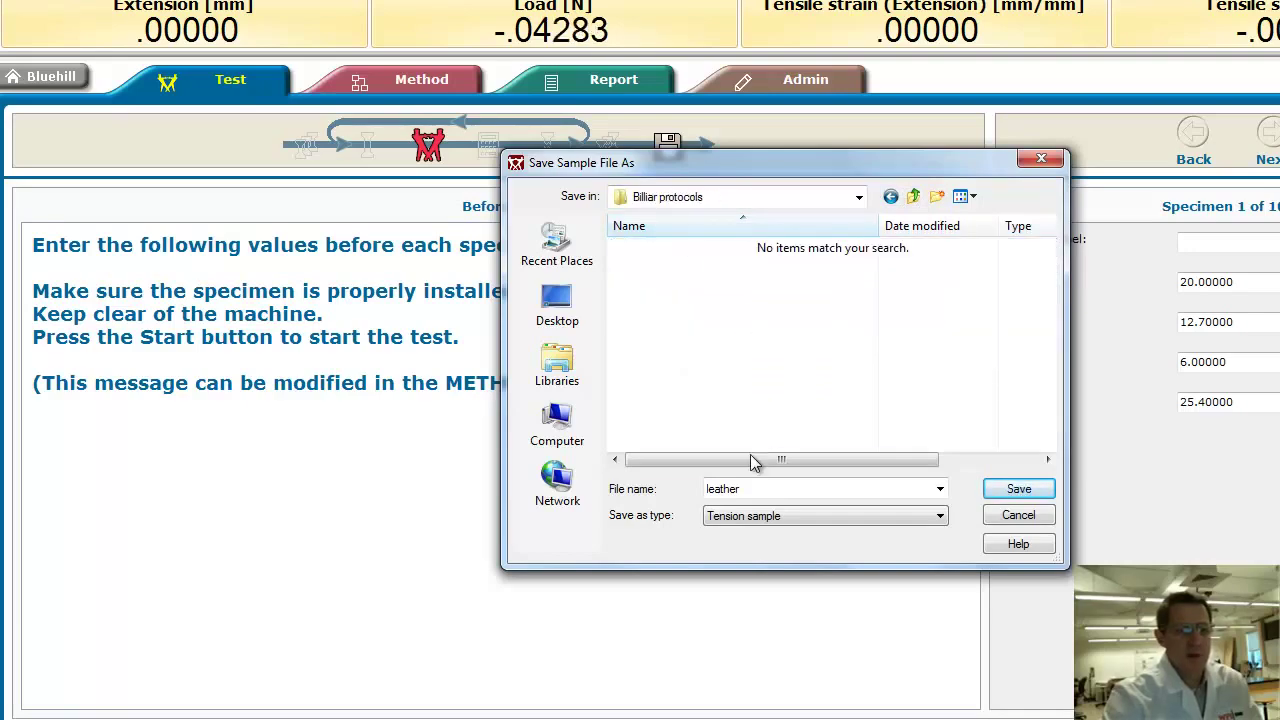
{"action": "key", "text": "End"}
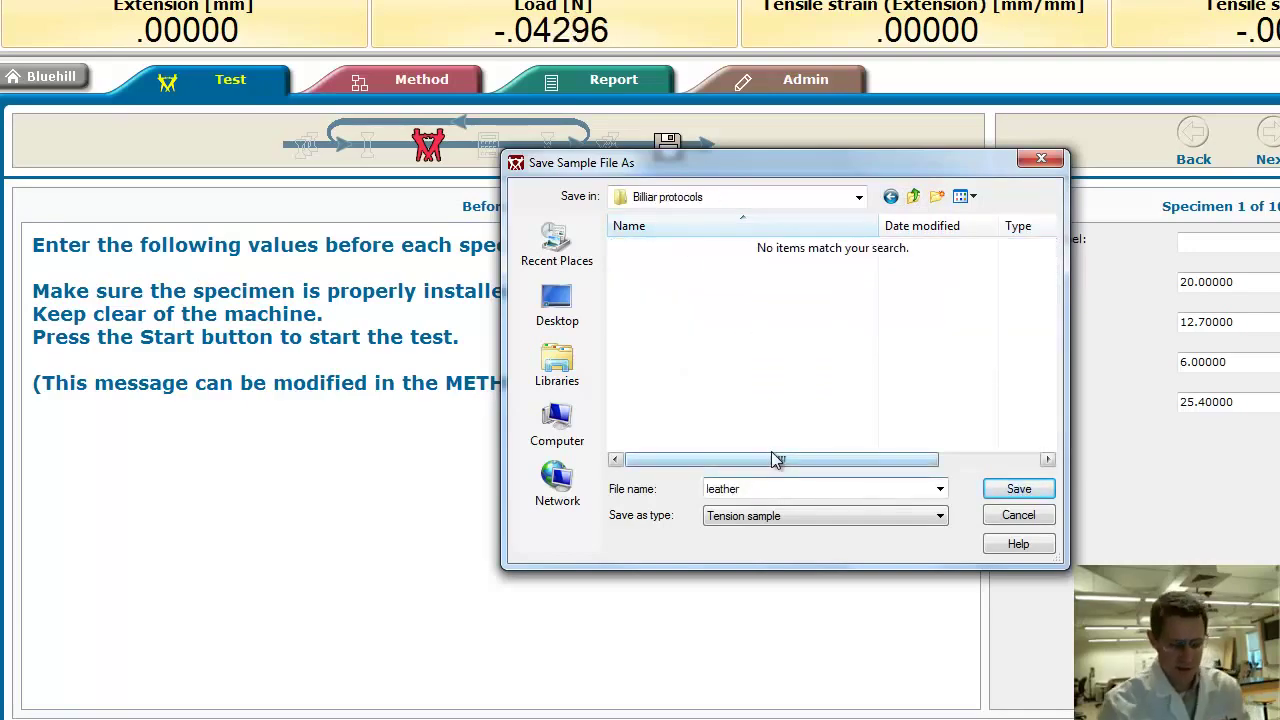
{"action": "type", "text": "tensile test"}
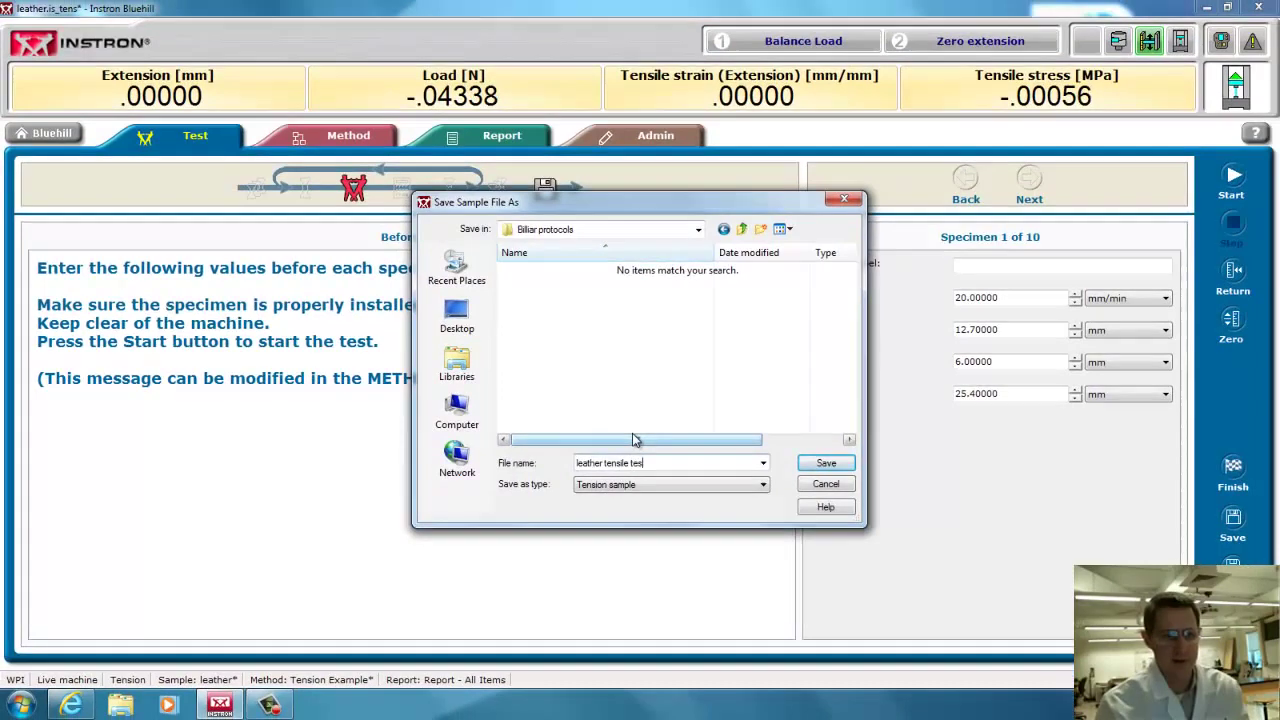
Save the sample as 'leather tensile test' and enter specimen label 'sample 1'.
{"action": "left_click", "coordinate": [820, 465]}
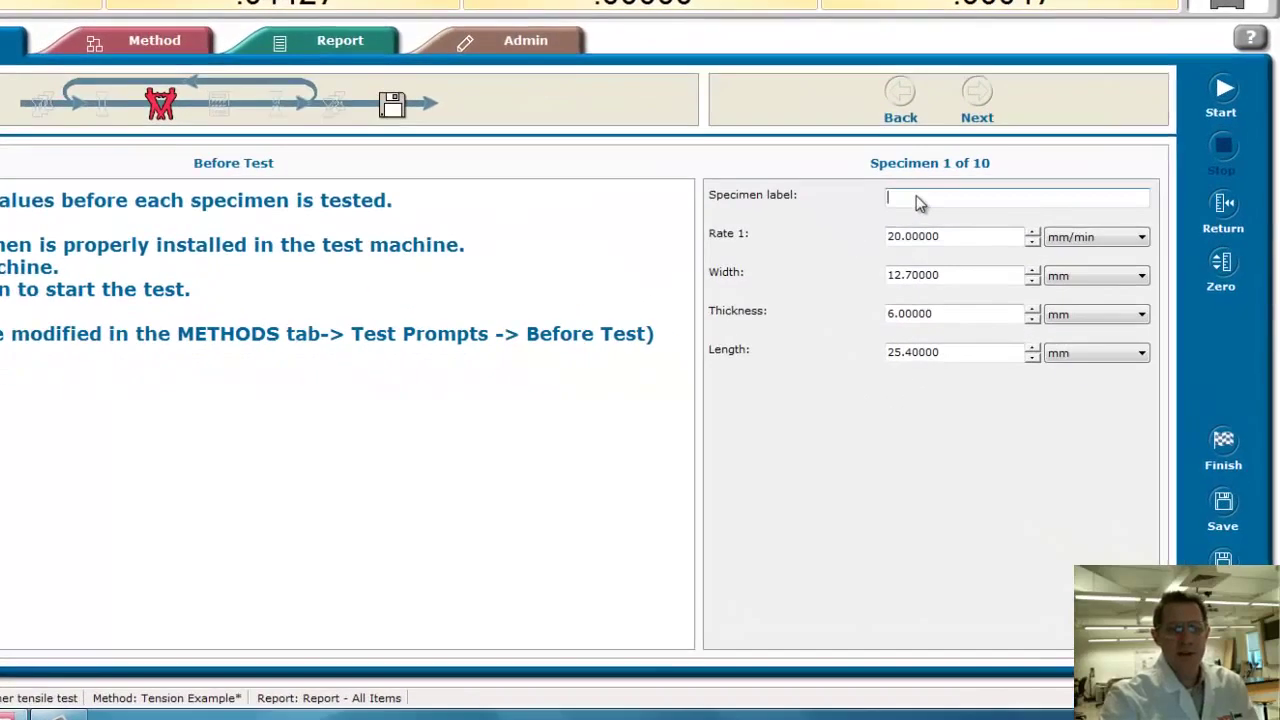
{"action": "left_click", "coordinate": [980, 266]}
{"action": "type", "text": "sample 1"}
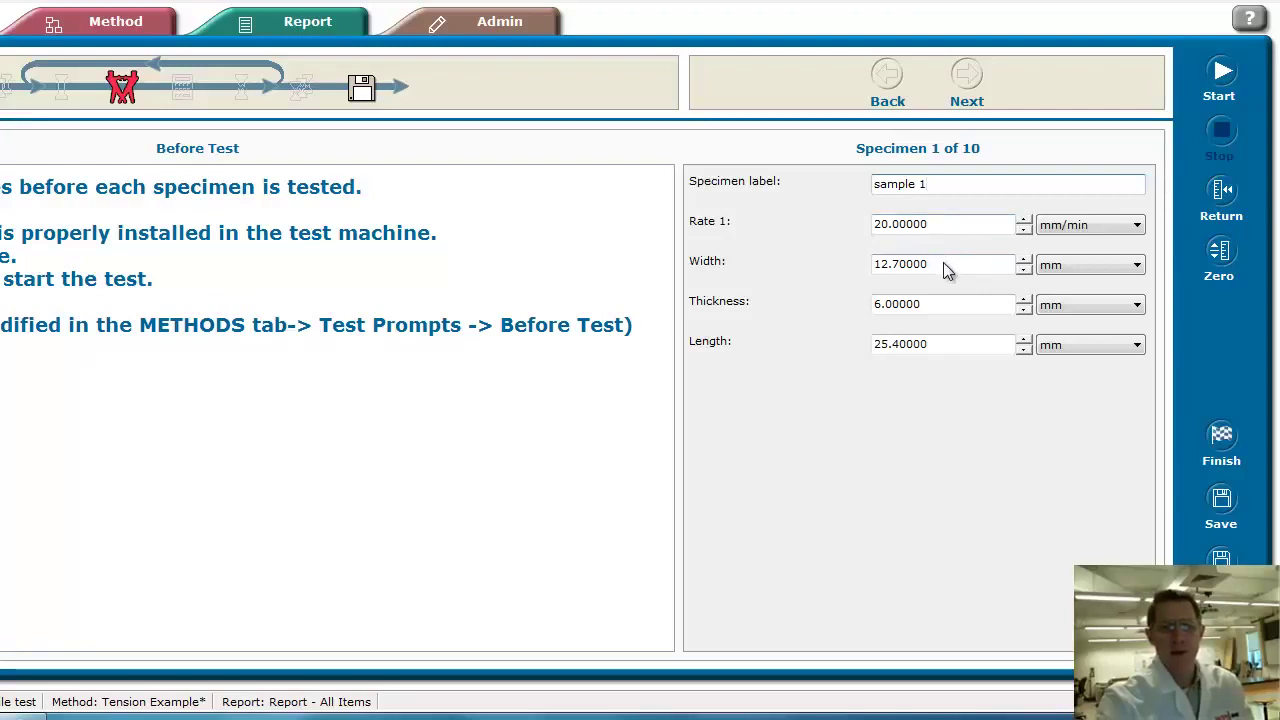
{"action": "left_click_drag", "start_coordinate": [943, 262], "coordinate": [872, 264]}
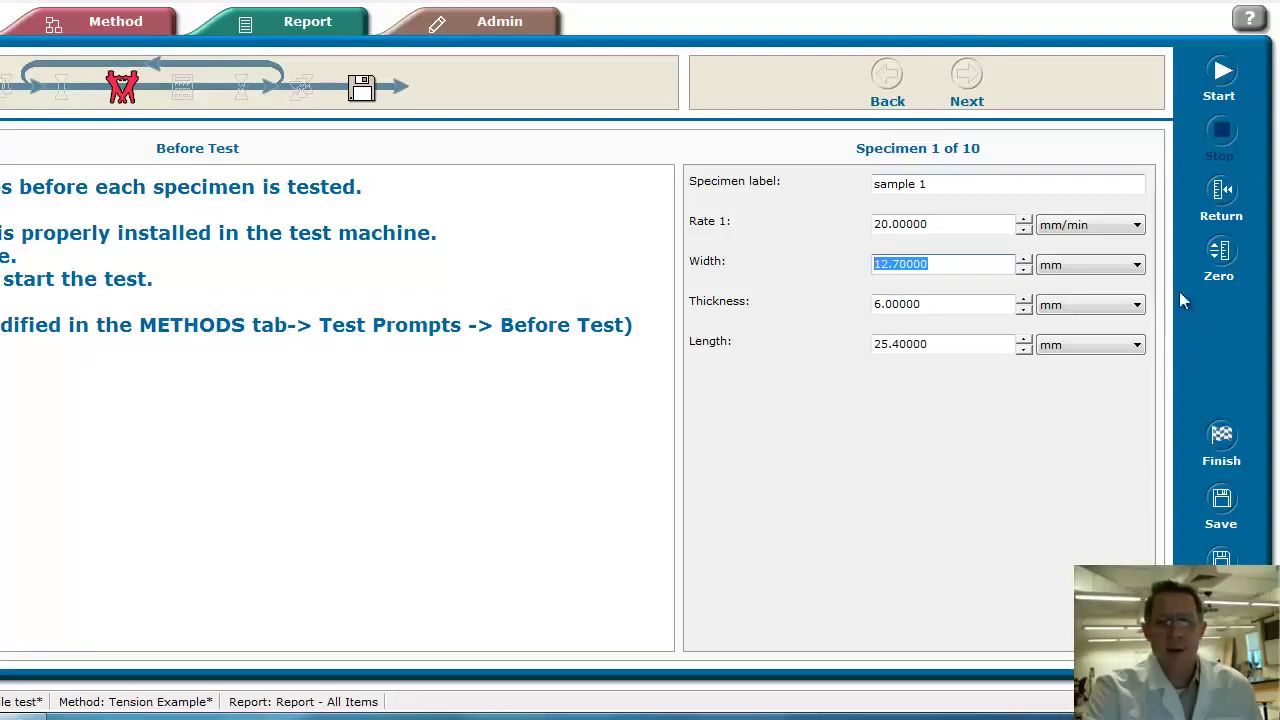
{"action": "left_click", "coordinate": [1219, 255]}
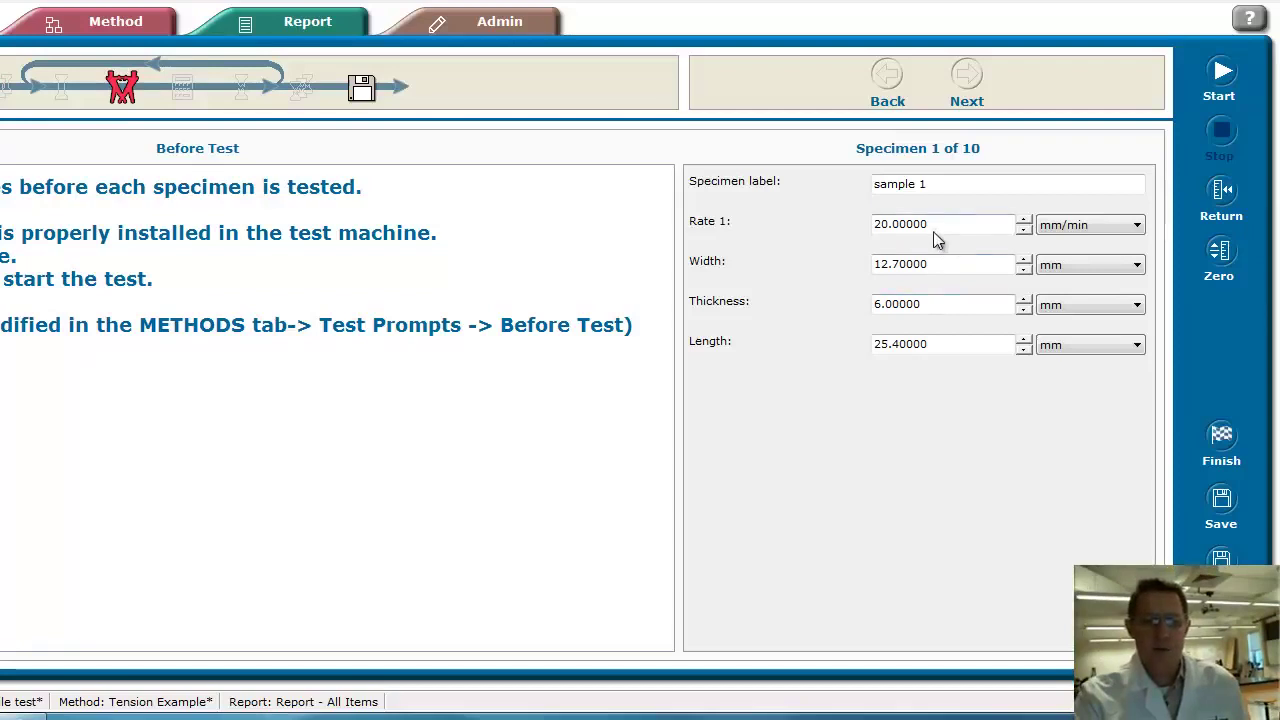
Set specimen 1's thickness to 1 mm and length to 50 mm.
{"action": "double_click", "coordinate": [930, 303]}
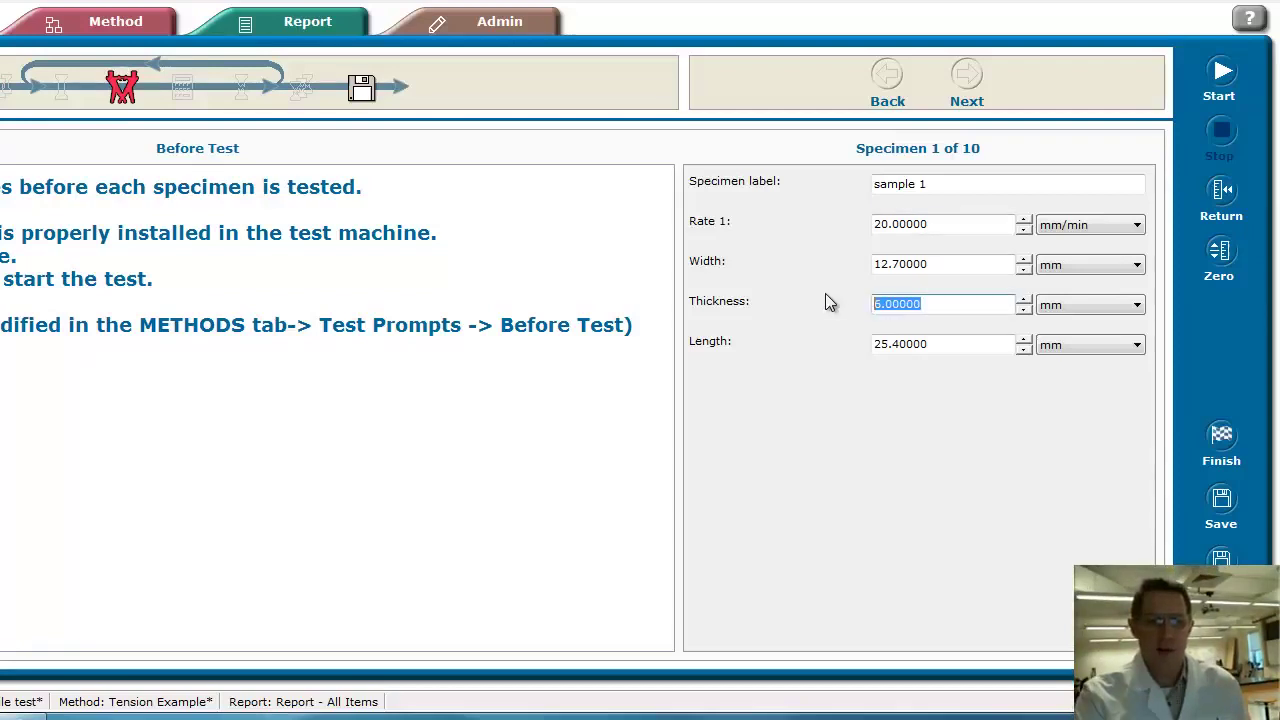
{"action": "type", "text": "1"}
{"action": "double_click", "coordinate": [914, 344]}
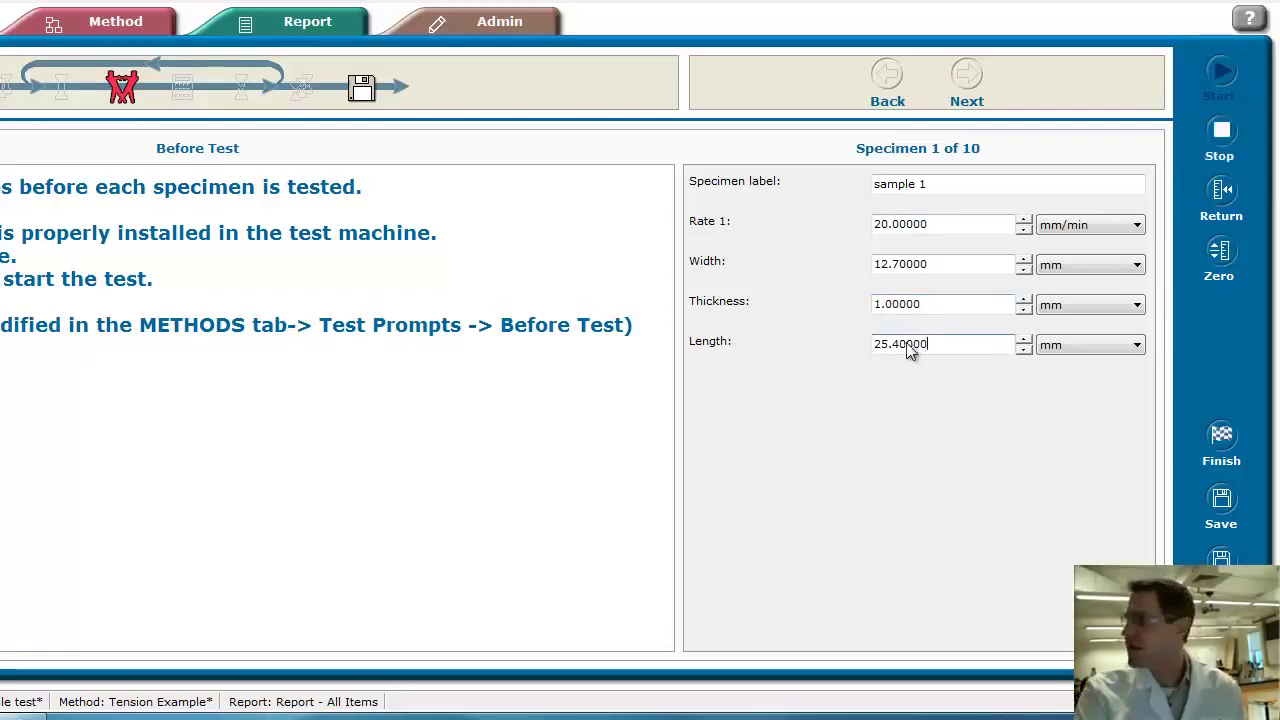
{"action": "type", "text": "50"}
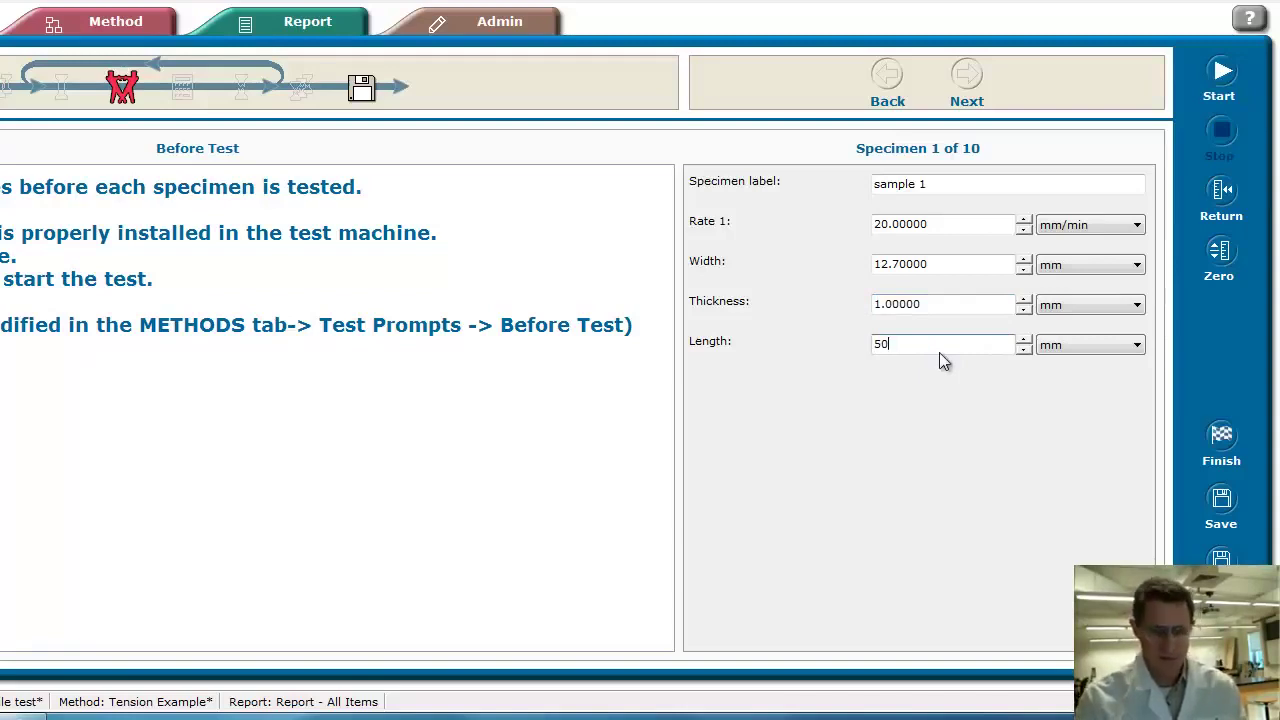
{"action": "key", "text": "Return"}
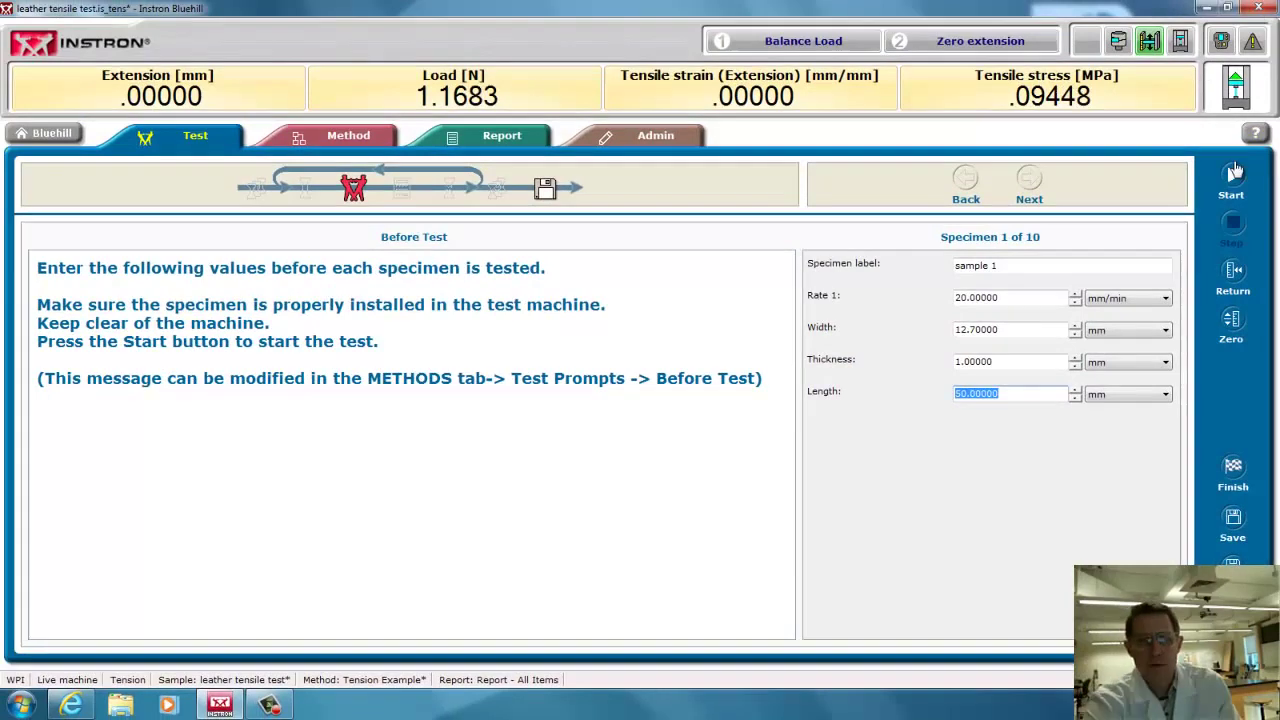
Start the tension test on specimen 1 and enlarge Graph 1 to follow the curve.
{"action": "left_click", "coordinate": [1236, 175]}
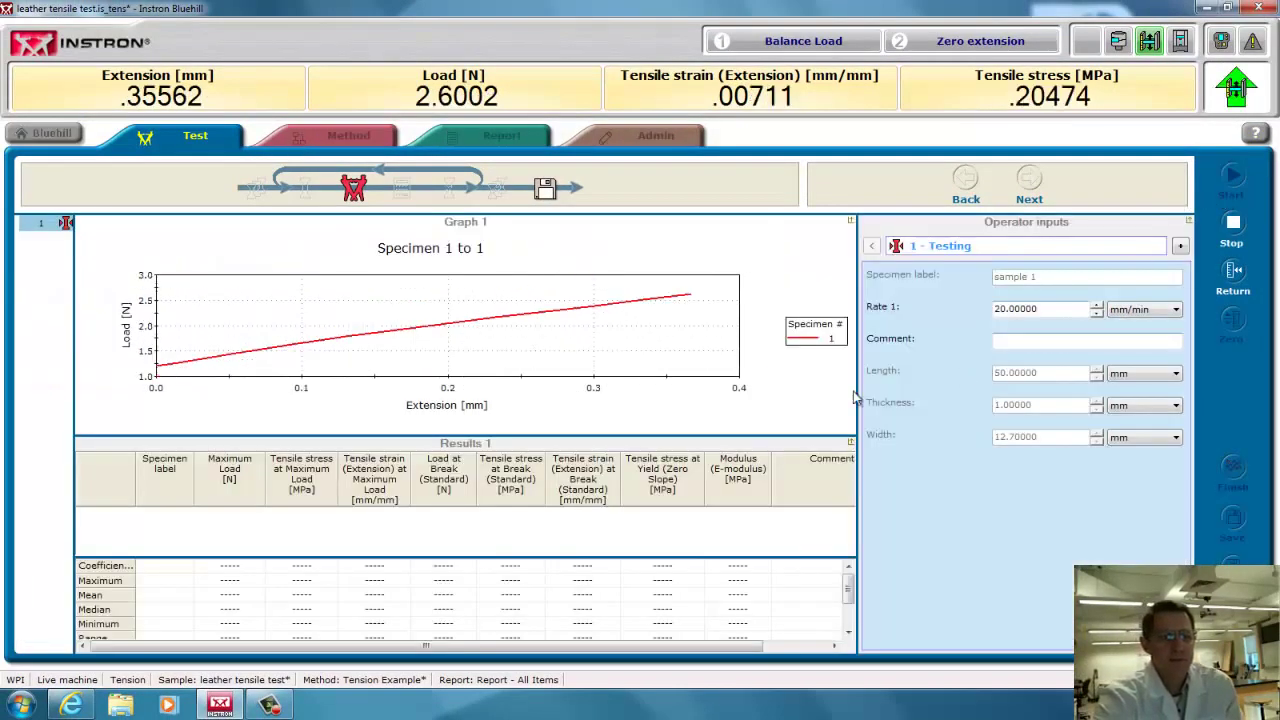
{"action": "left_click", "coordinate": [851, 221]}
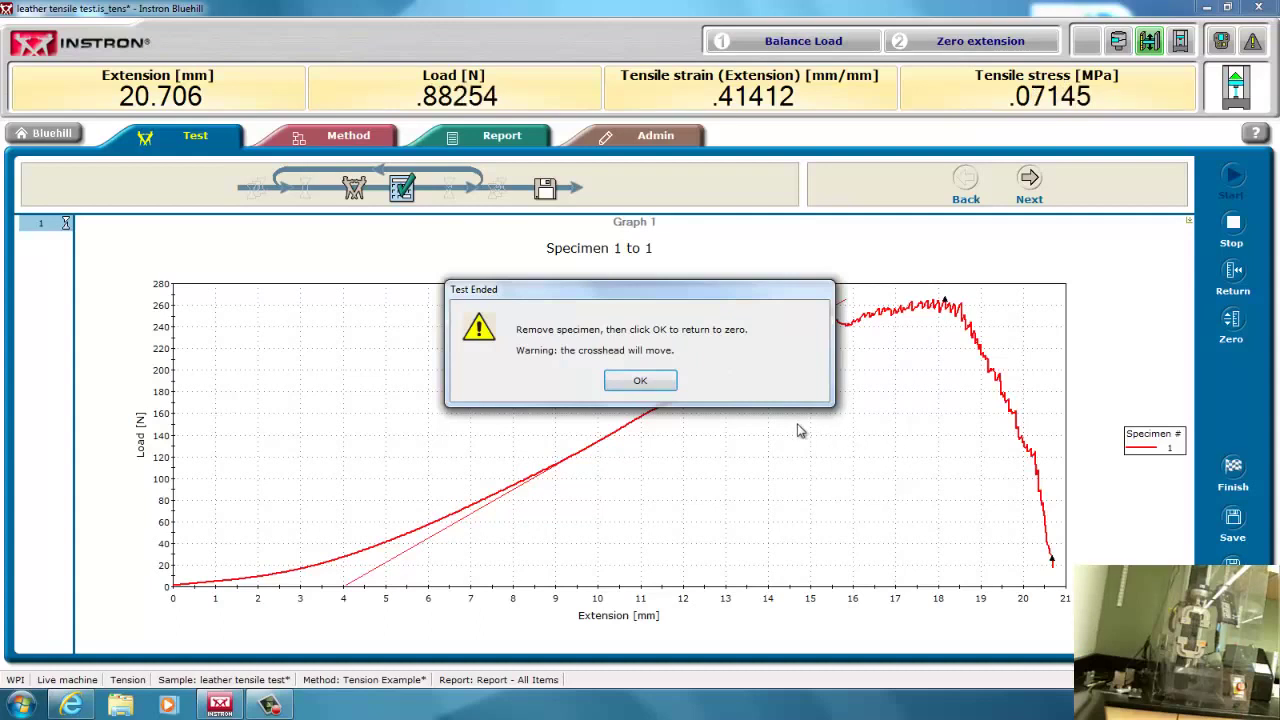
Acknowledge the Test Ended message so the crosshead returns to zero extension.
{"action": "left_click", "coordinate": [664, 387]}
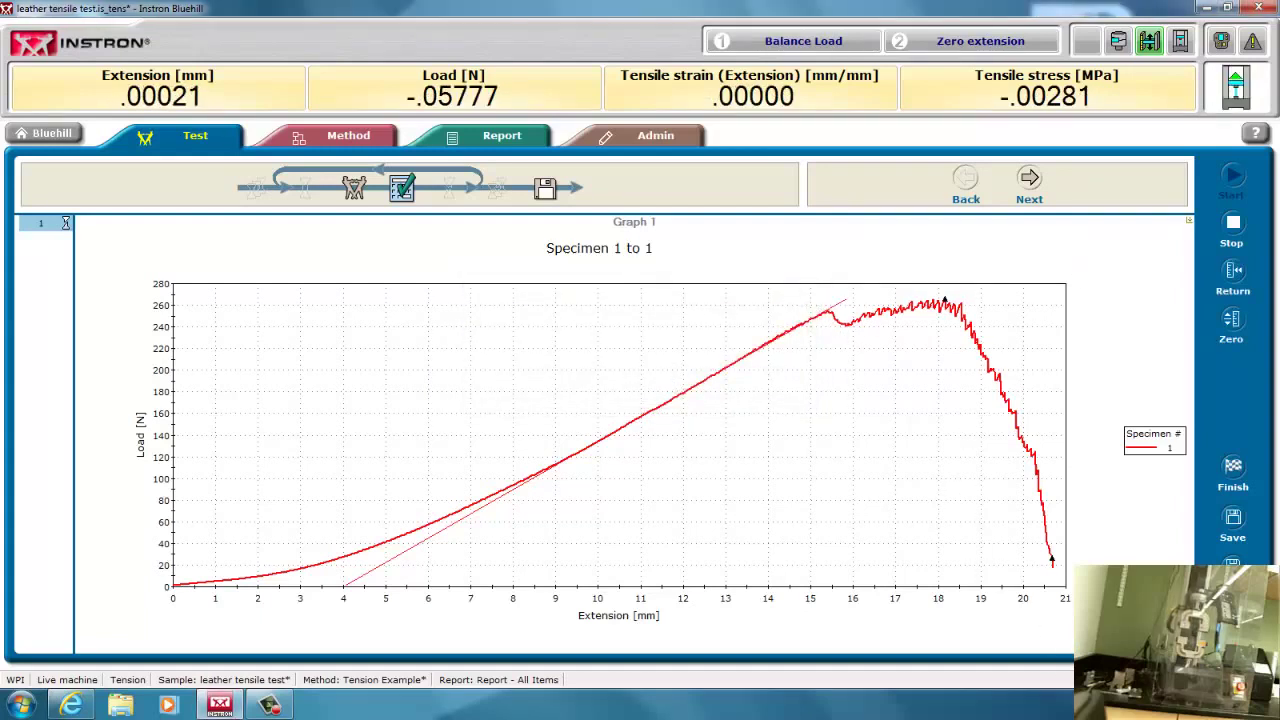
{"action": "mouse_move", "coordinate": [275, 705]}
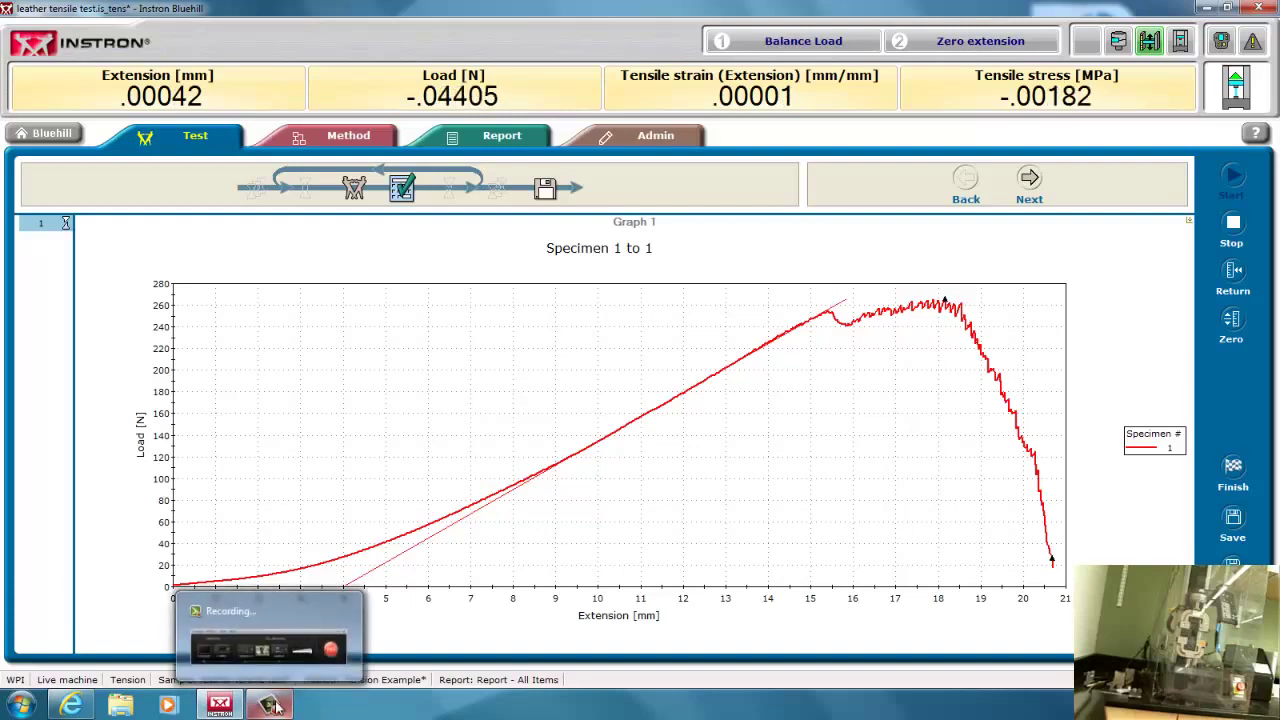
{"action": "left_click", "coordinate": [275, 706]}
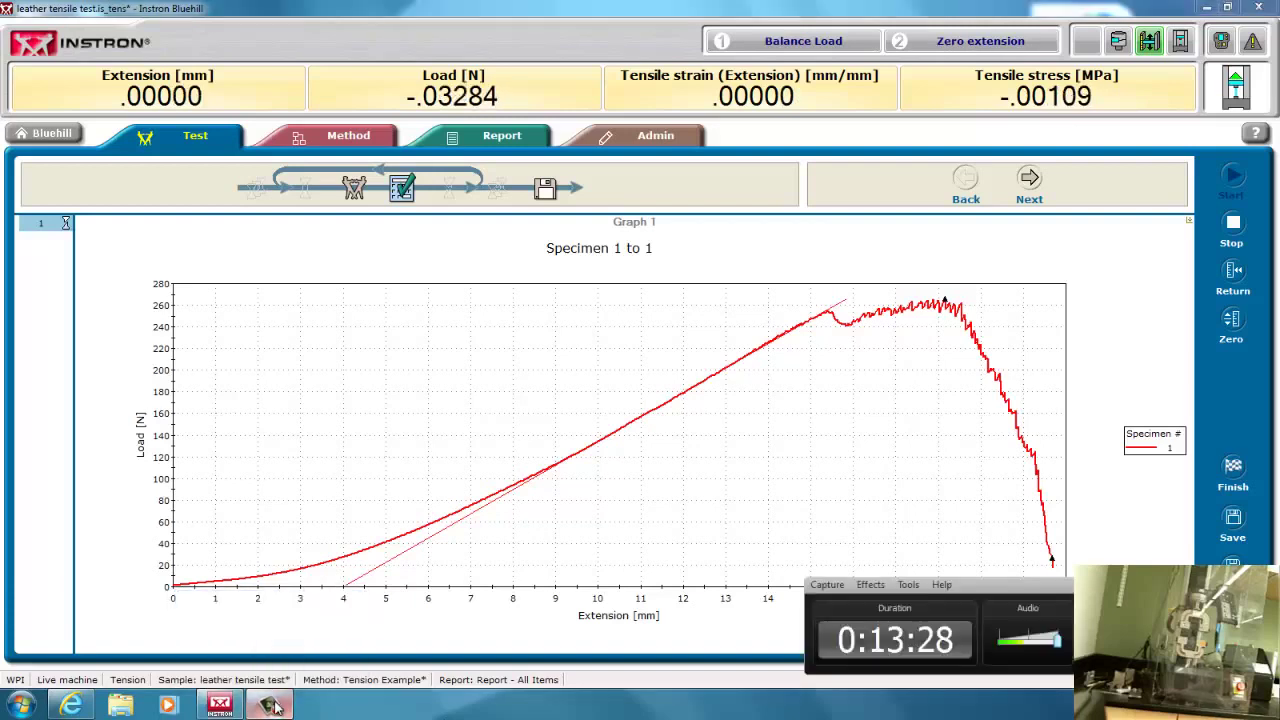